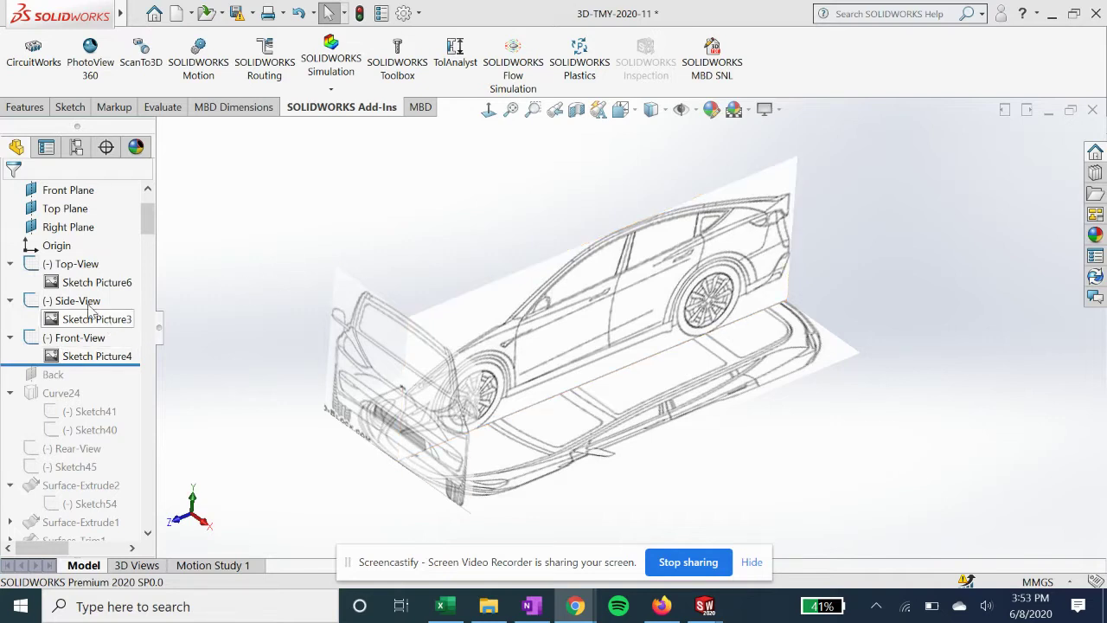
Step: Roll the feature history forward past the Back plane and review how it is offset from the Front Plane
scroll(94, 309, "down", 1)
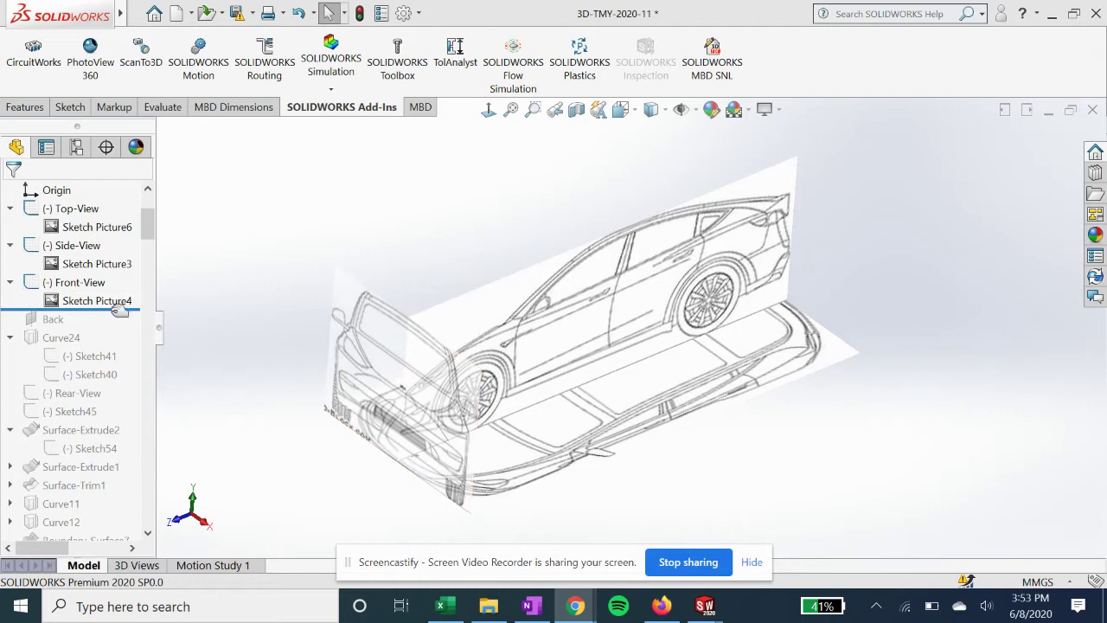
mouse_move(120, 310)
left_mouse_down()
mouse_move(113, 323)
mouse_move(87, 324)
left_mouse_up()
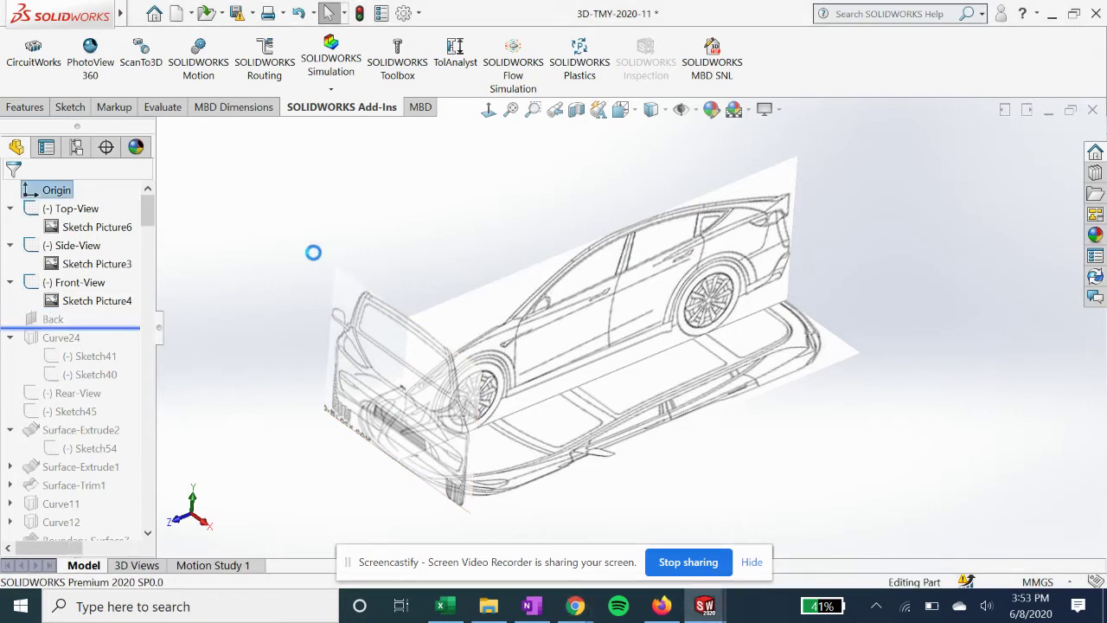
left_click(53, 319)
left_click(69, 273)
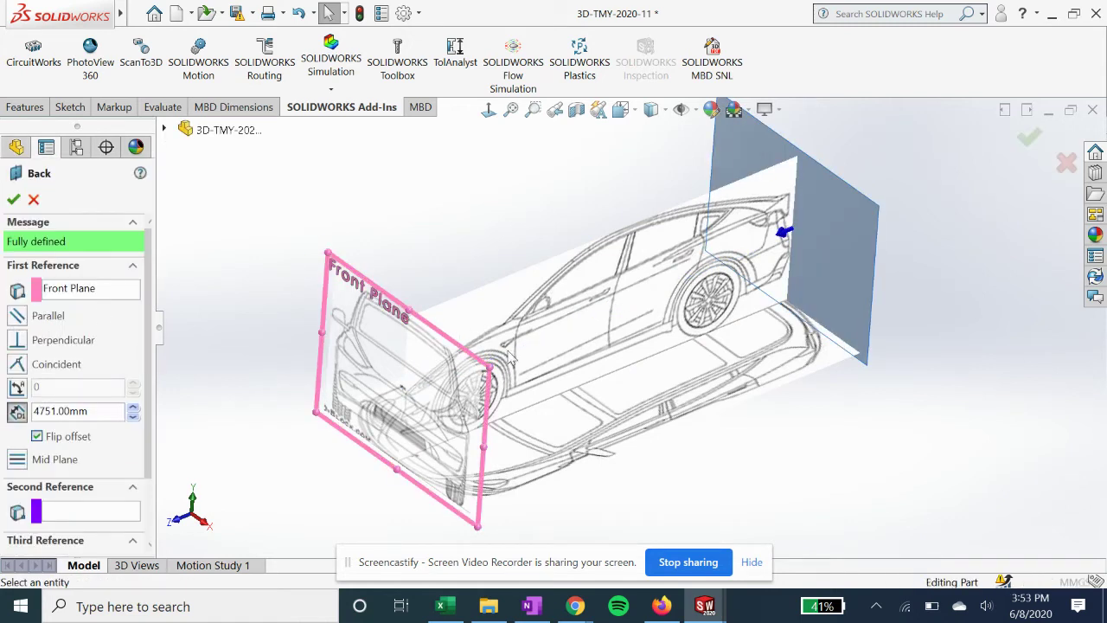
left_click(14, 200)
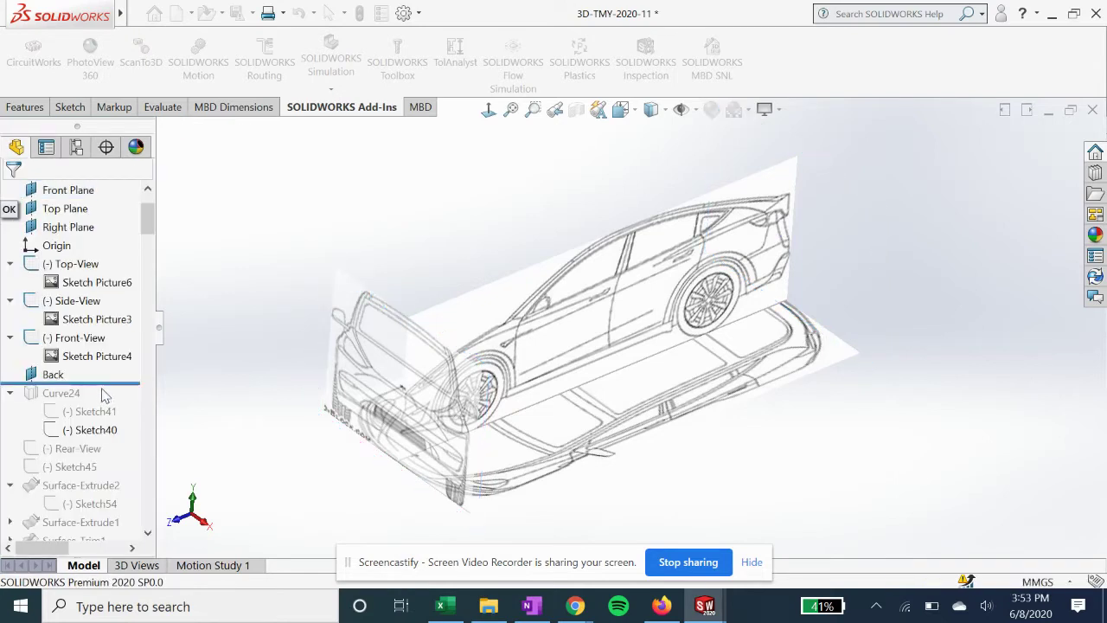
Step: Roll the feature history forward to include Curve24 and open its Sketch41 for editing
left_click_drag(105, 396, 114, 441)
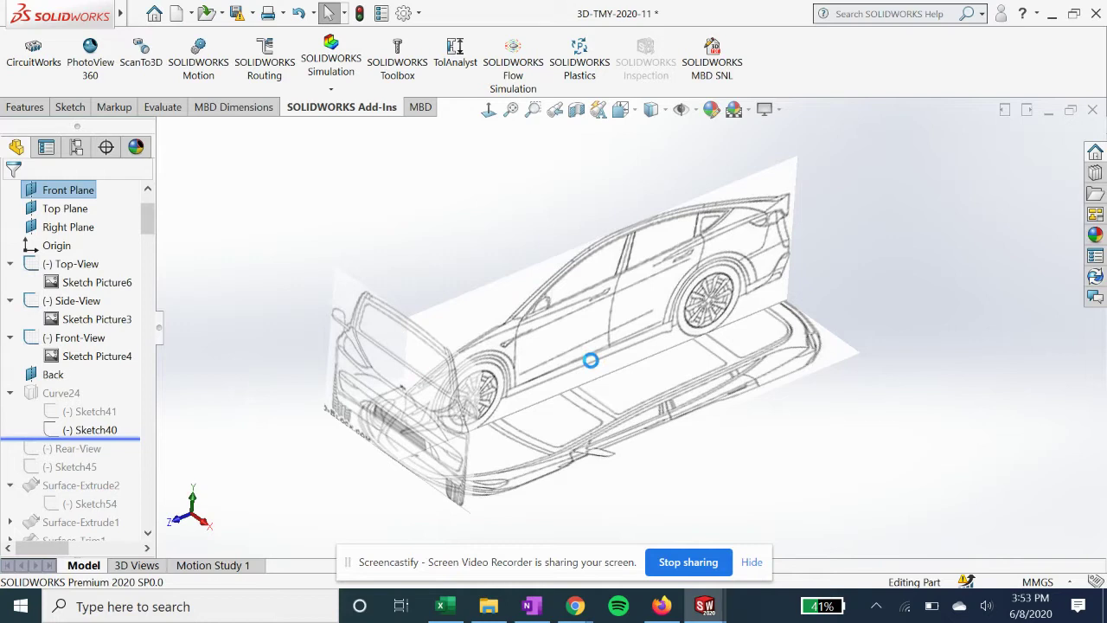
left_click(102, 410)
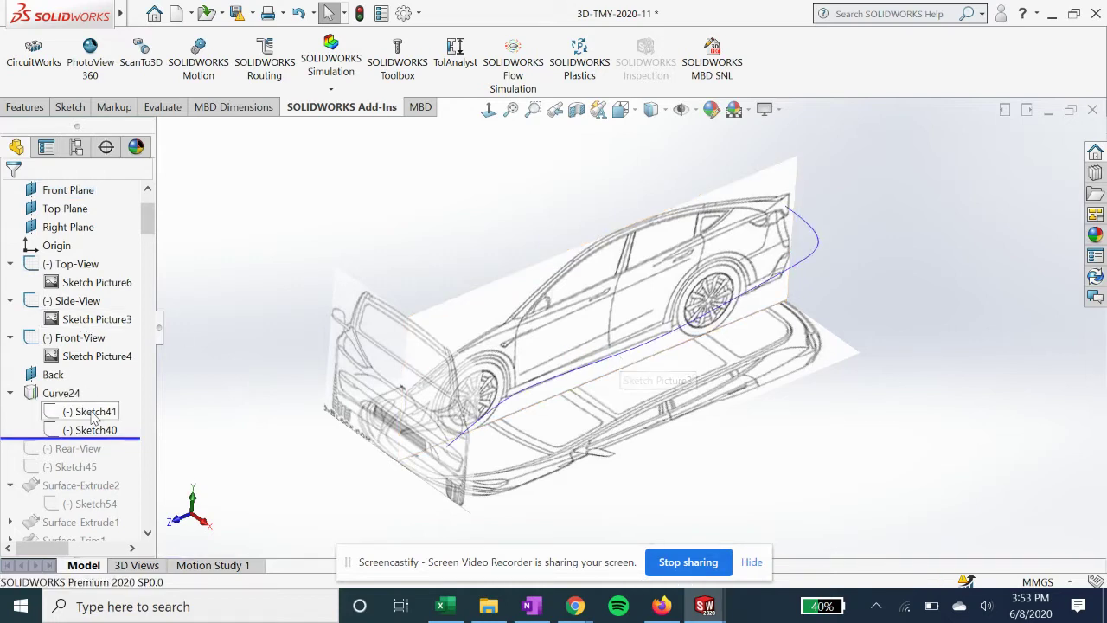
left_click(105, 366)
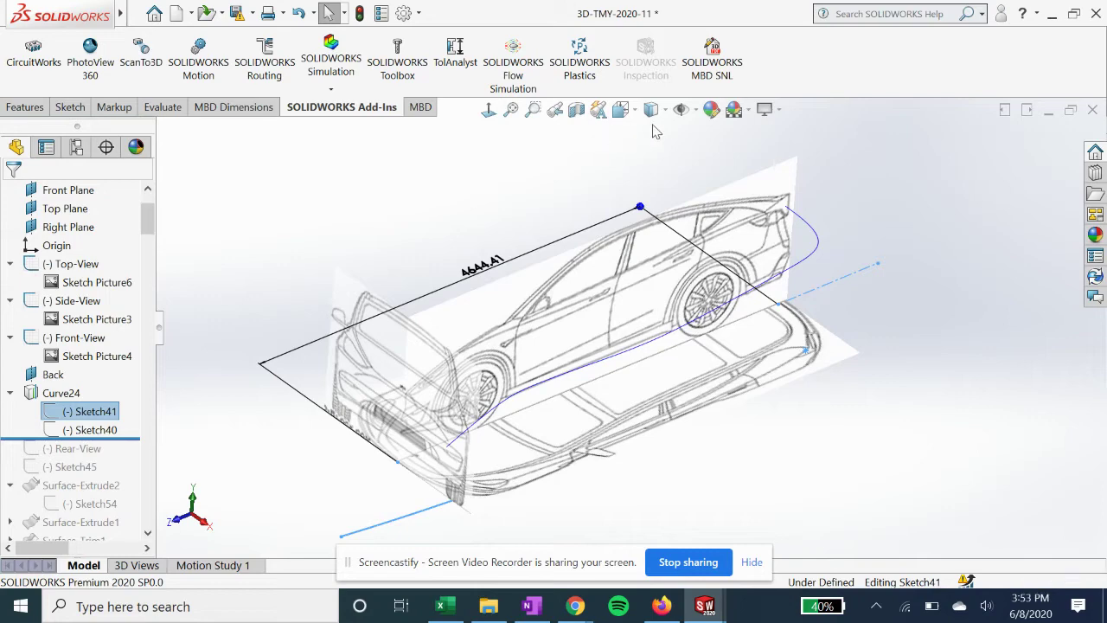
Step: Examine Sketch41's body-side spline against the top-view car picture, face-on and from an angle, and leave the sketch
key("ctrl+8")
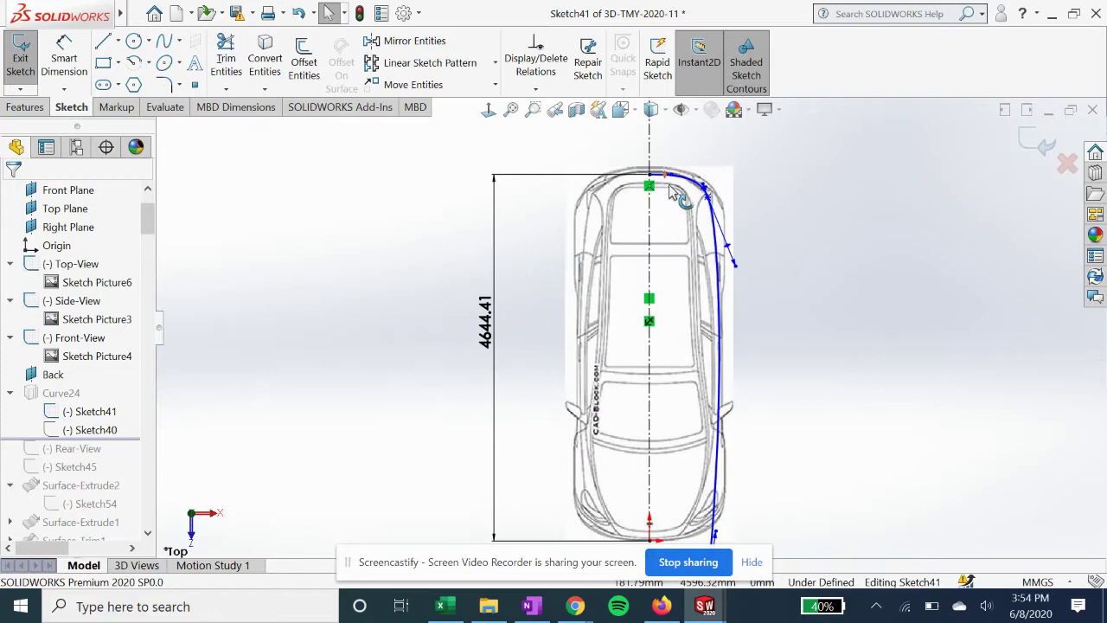
scroll(706, 486, "up", 2)
scroll(699, 457, "down", 4)
scroll(686, 242, "up", 2)
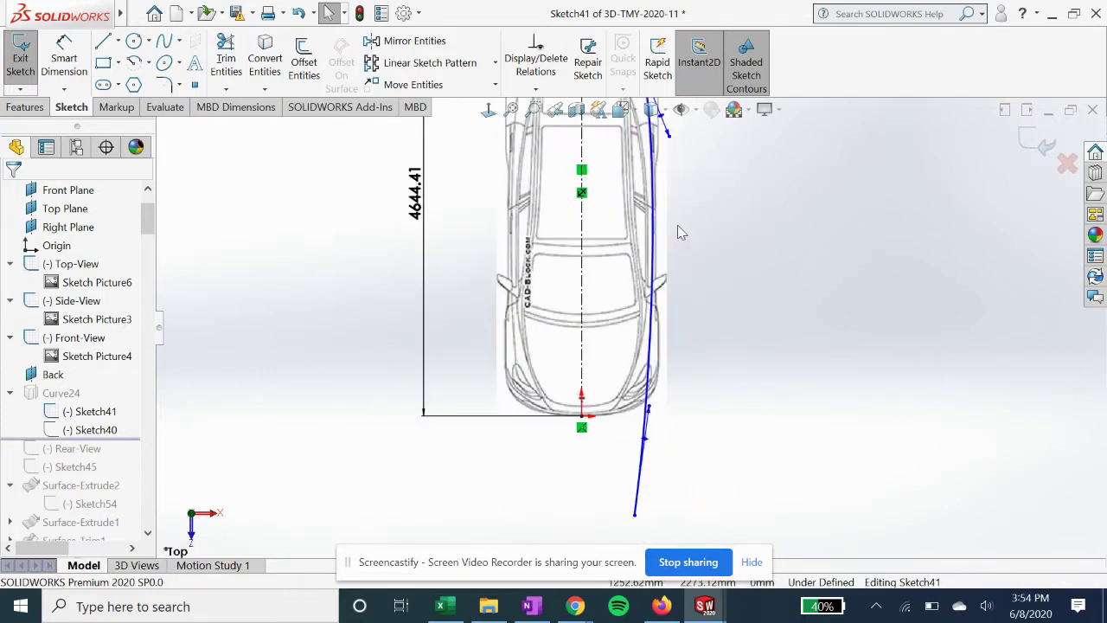
scroll(677, 232, "up", 2)
scroll(640, 239, "down", 1)
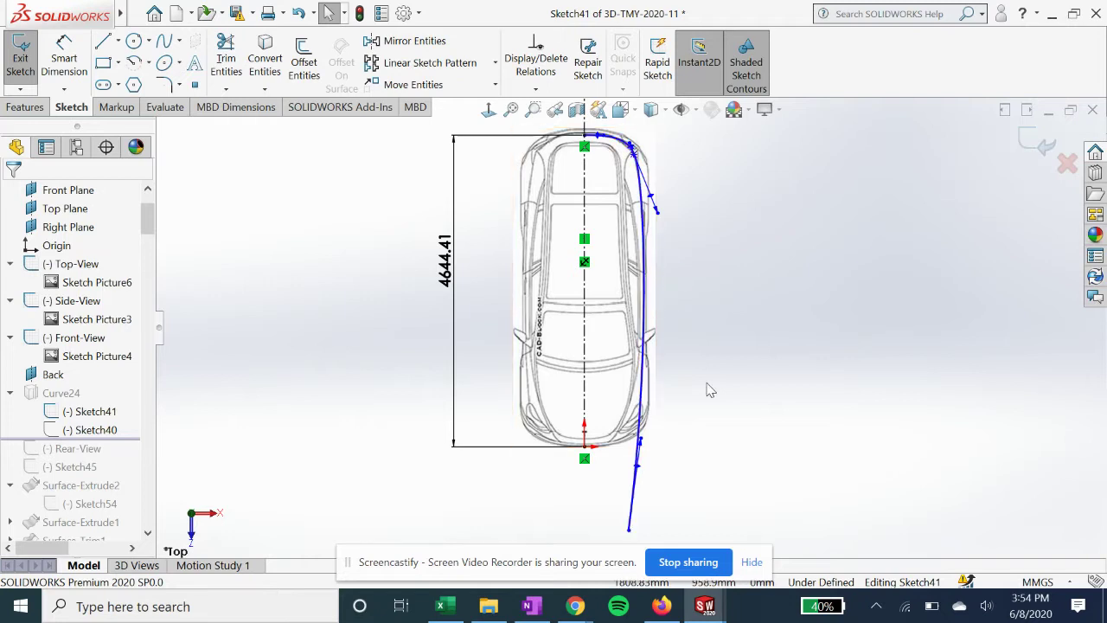
mouse_move(709, 390)
middle_mouse_down()
mouse_move(694, 240)
mouse_move(645, 328)
middle_mouse_up()
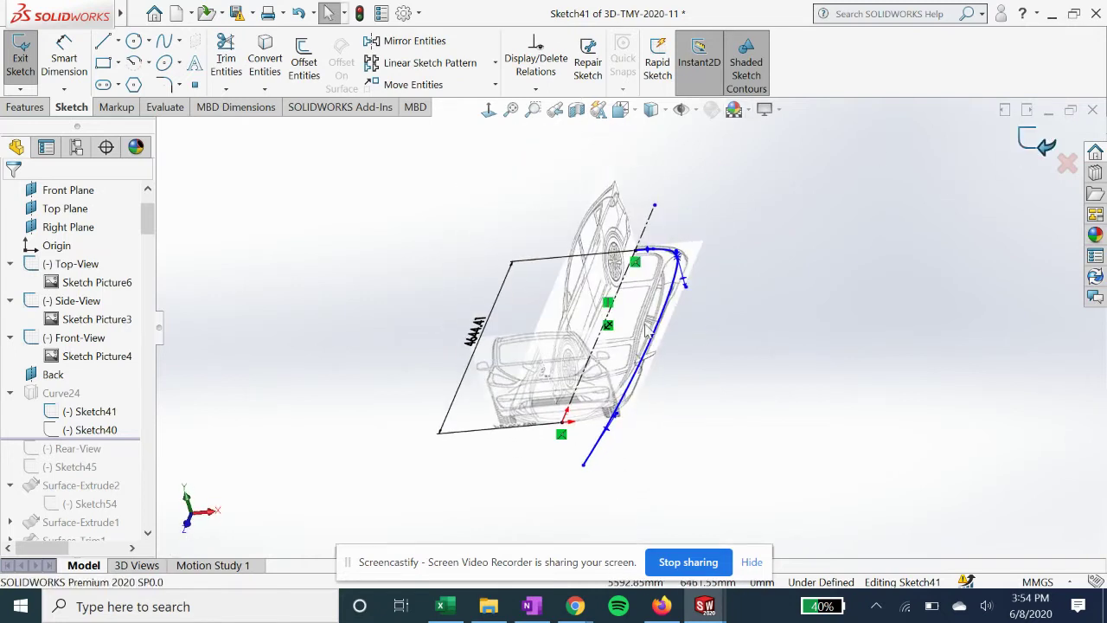
left_click(73, 414)
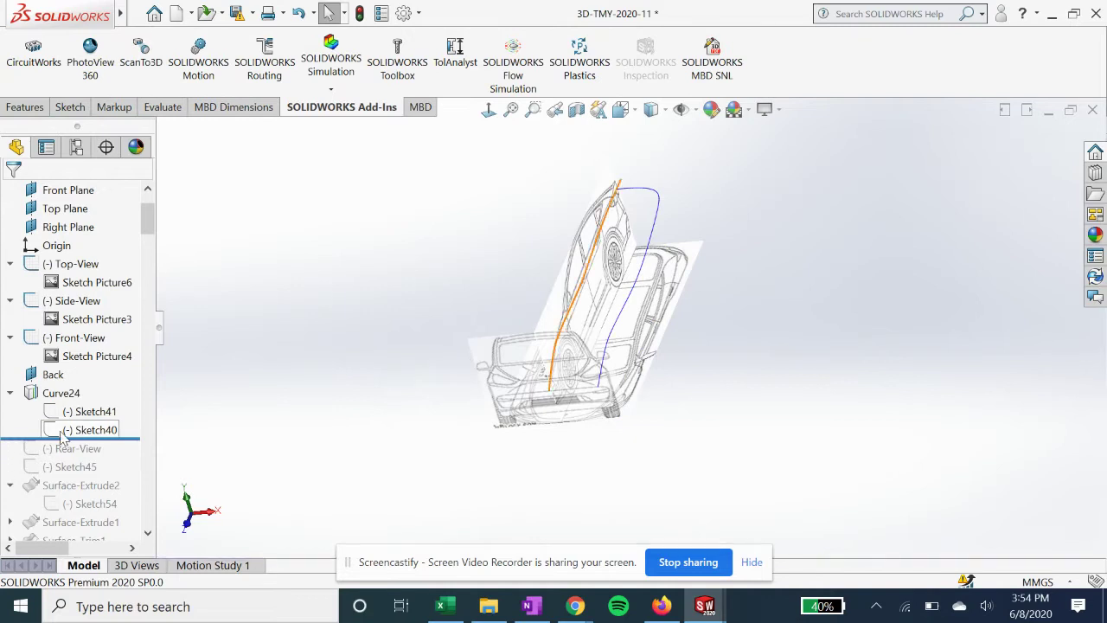
Step: Open Sketch40, examine its spline face-on against the side-view car picture, and exit the sketch
left_click(46, 430)
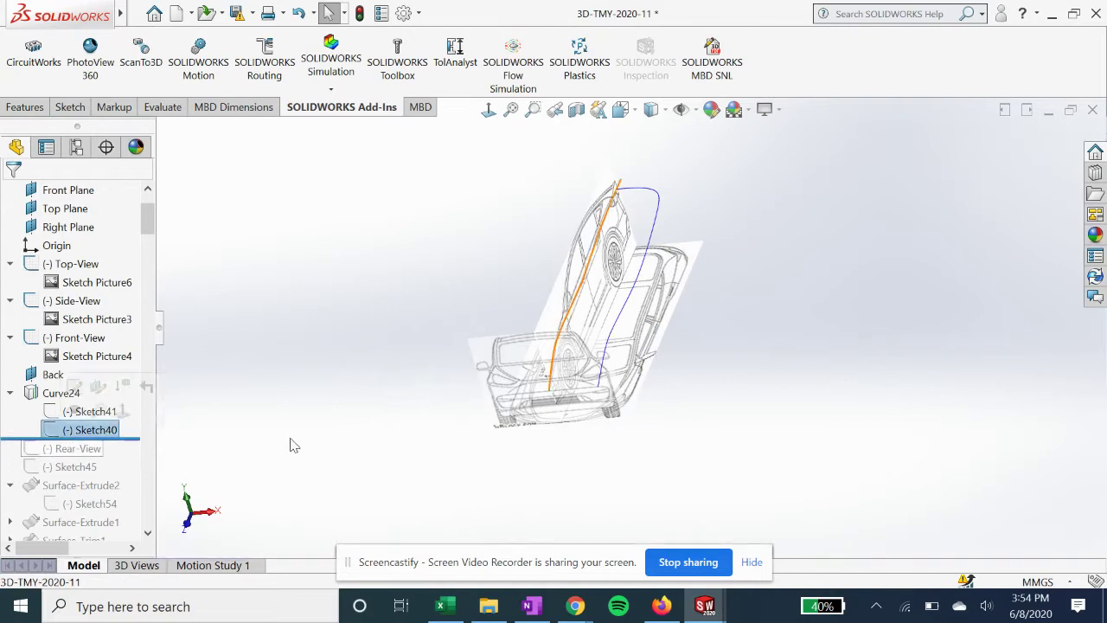
right_click(84, 430)
left_click(91, 239)
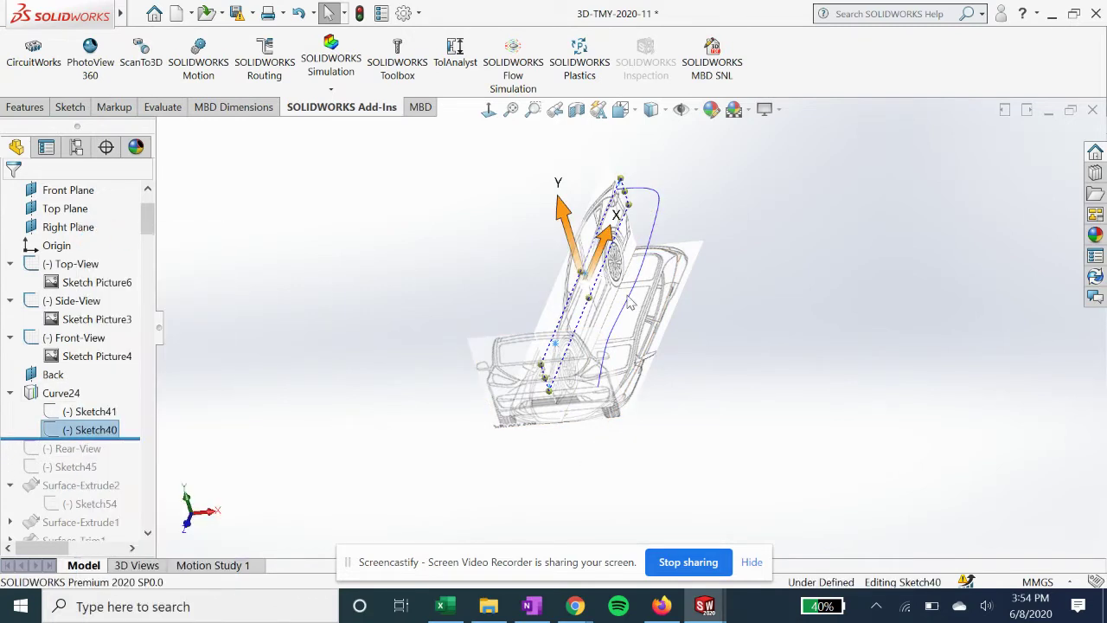
left_click(488, 109)
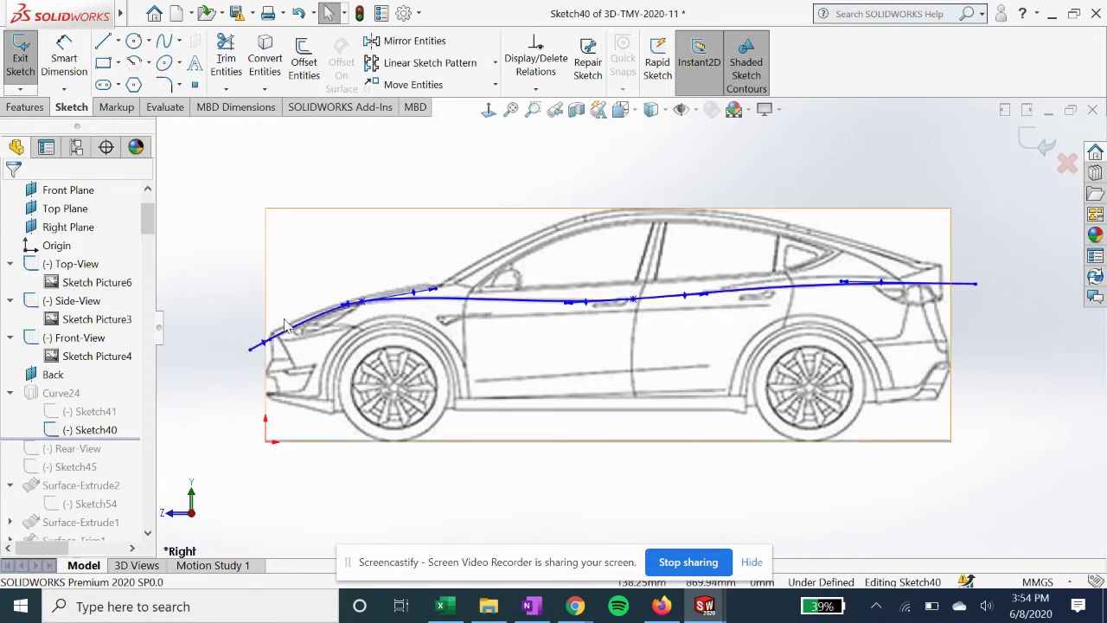
left_click(1029, 143)
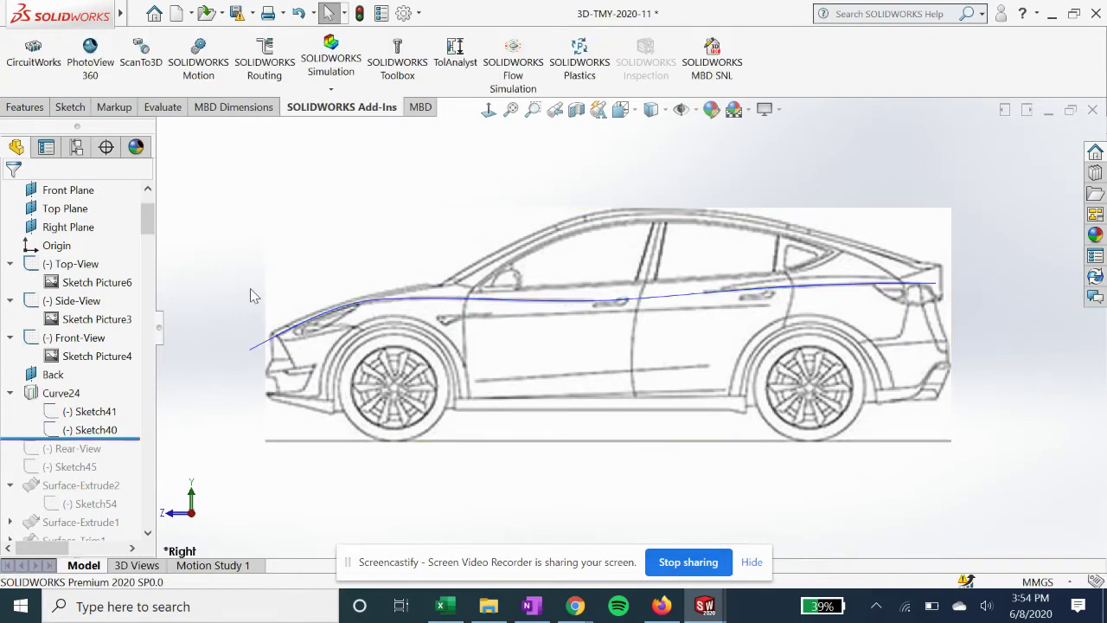
Step: Review the Curve24 definition that projects Sketch40 and Sketch41 onto one another, and inspect the curve around the car
left_click(76, 394)
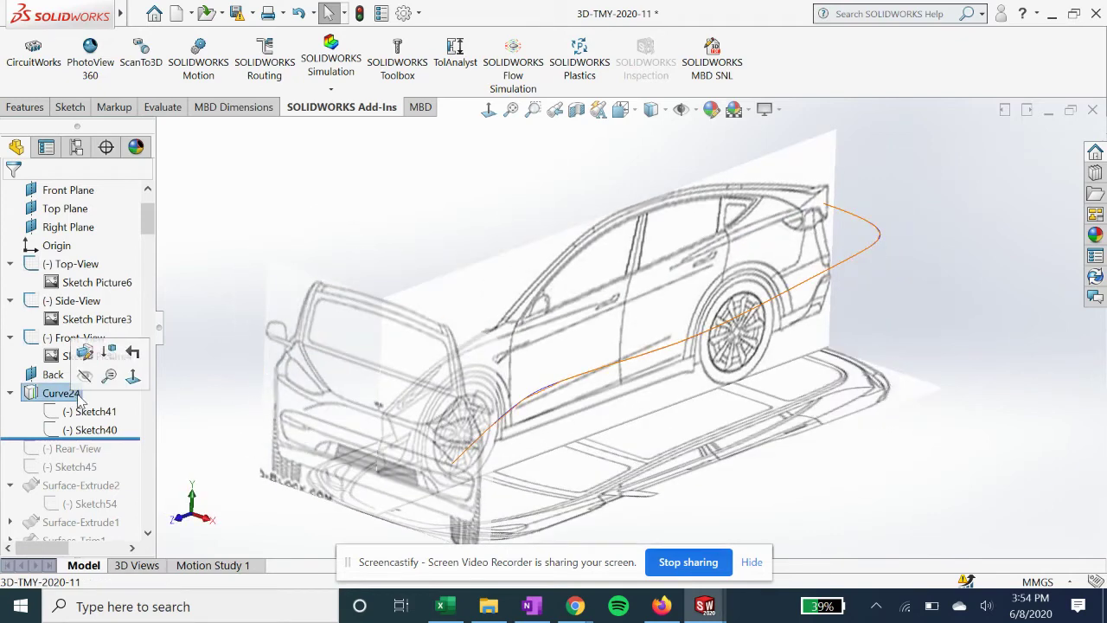
double_click(692, 325)
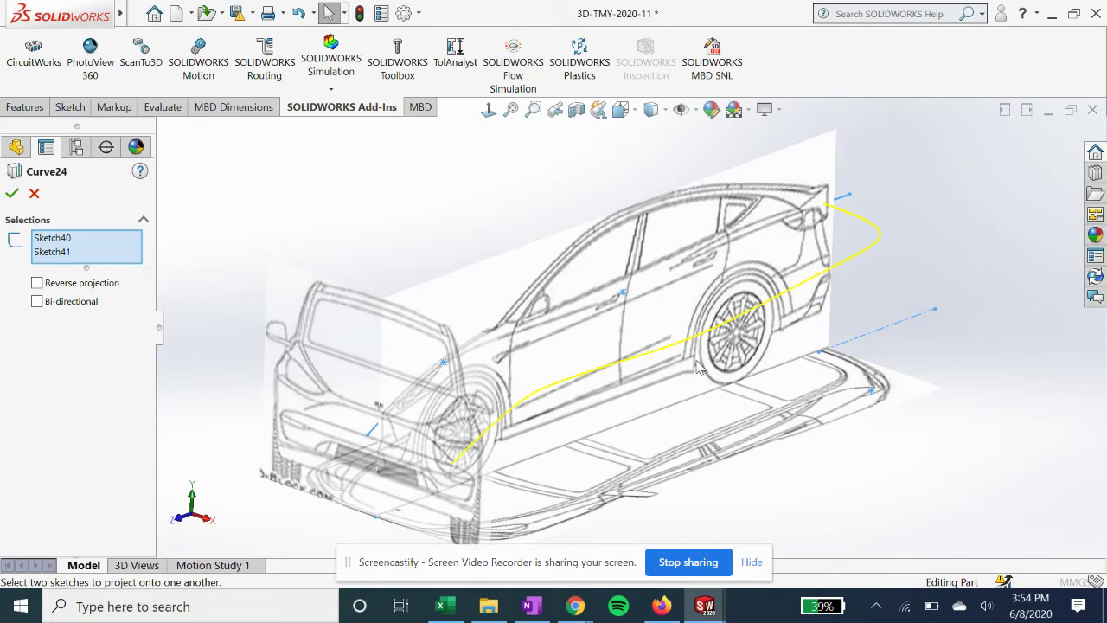
left_click(12, 194)
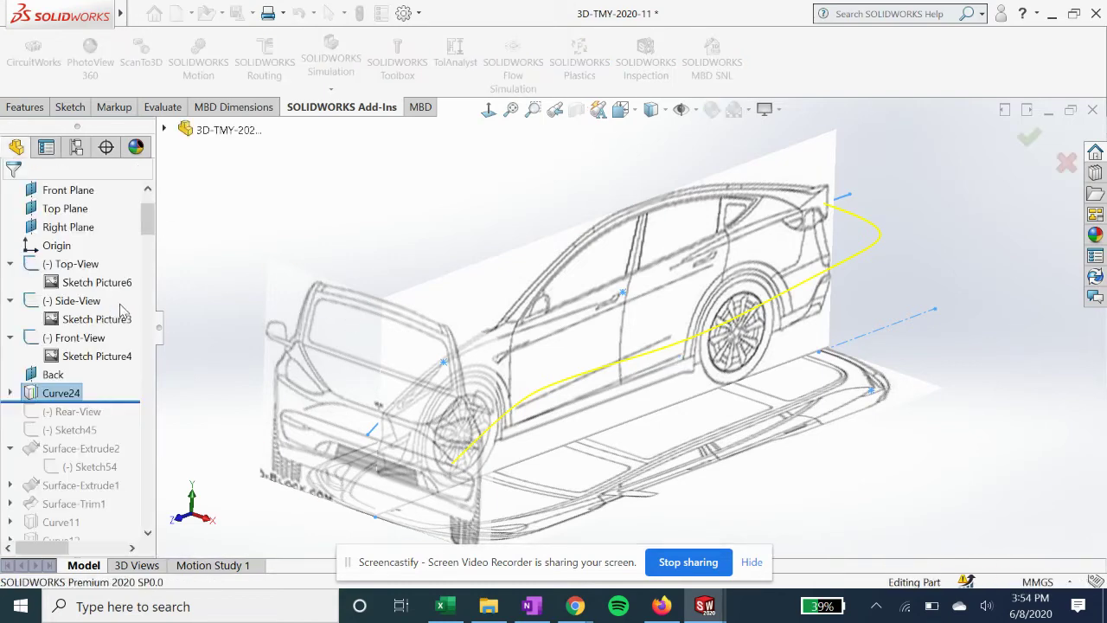
middle_click_drag(569, 317, 242, 358)
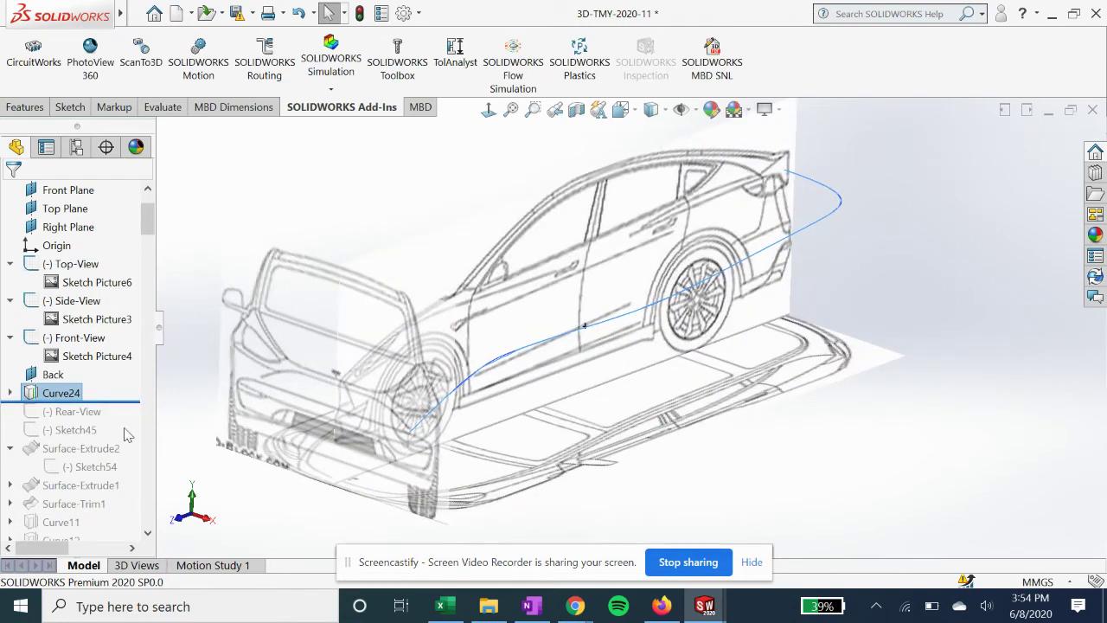
Step: Roll the feature history forward past the Rear-View sketch and show its car picture at the rear of the model
left_click_drag(127, 410, 121, 428)
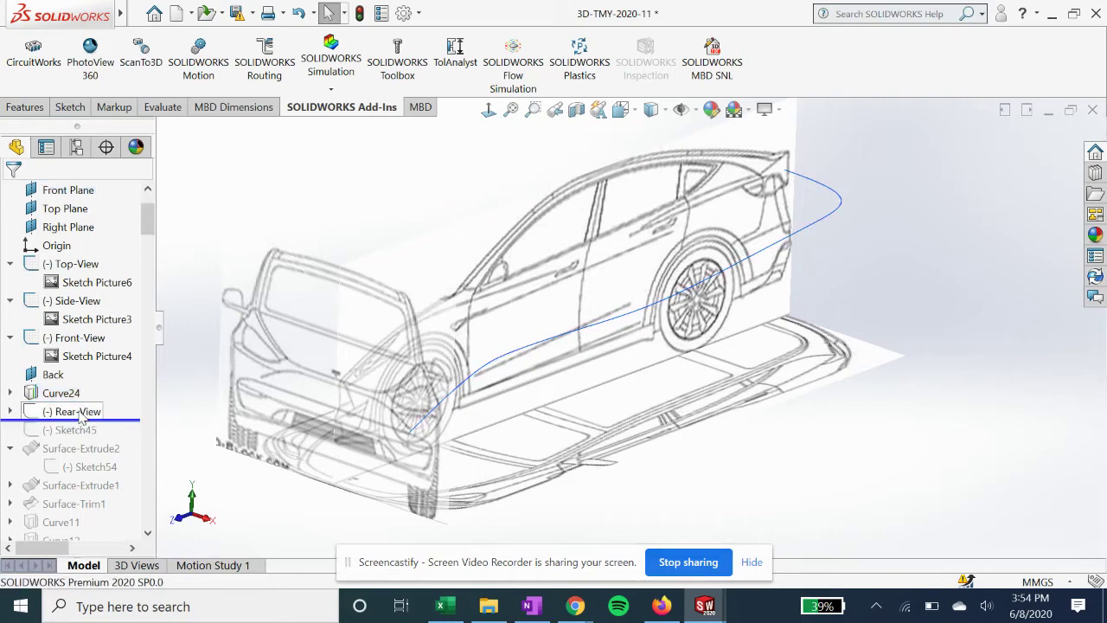
left_click(80, 412)
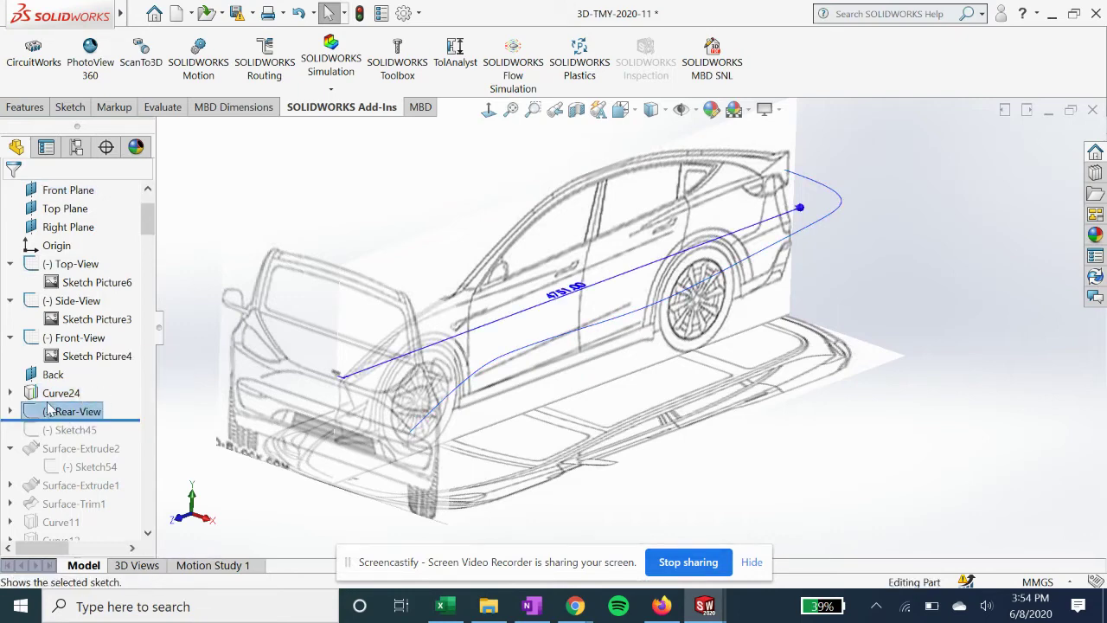
left_click(832, 211)
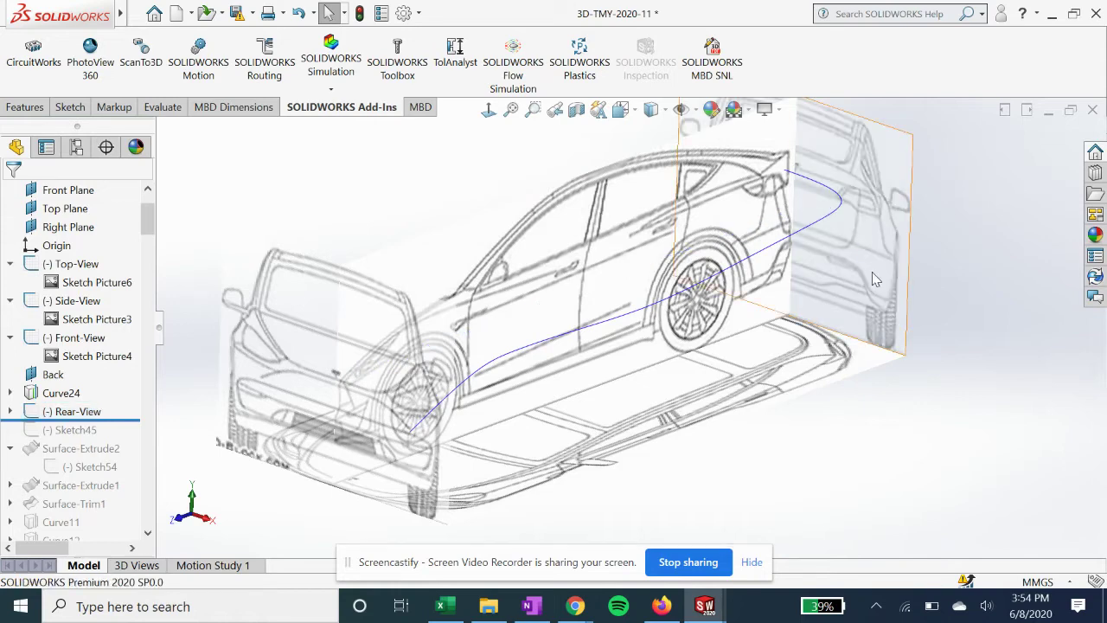
key("f")
Step: Roll the feature history forward past Surface-Extrude2 and open Sketch45 for editing
mouse_move(119, 420)
left_mouse_down()
mouse_move(108, 477)
mouse_move(100, 470)
left_mouse_up()
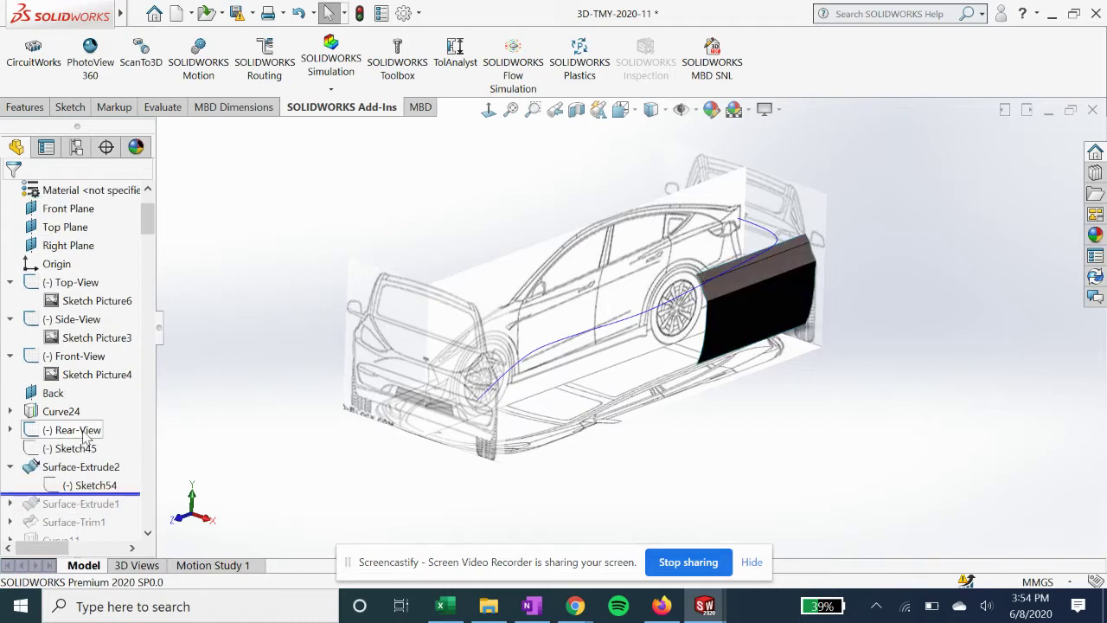
left_click(83, 449)
left_click(96, 401)
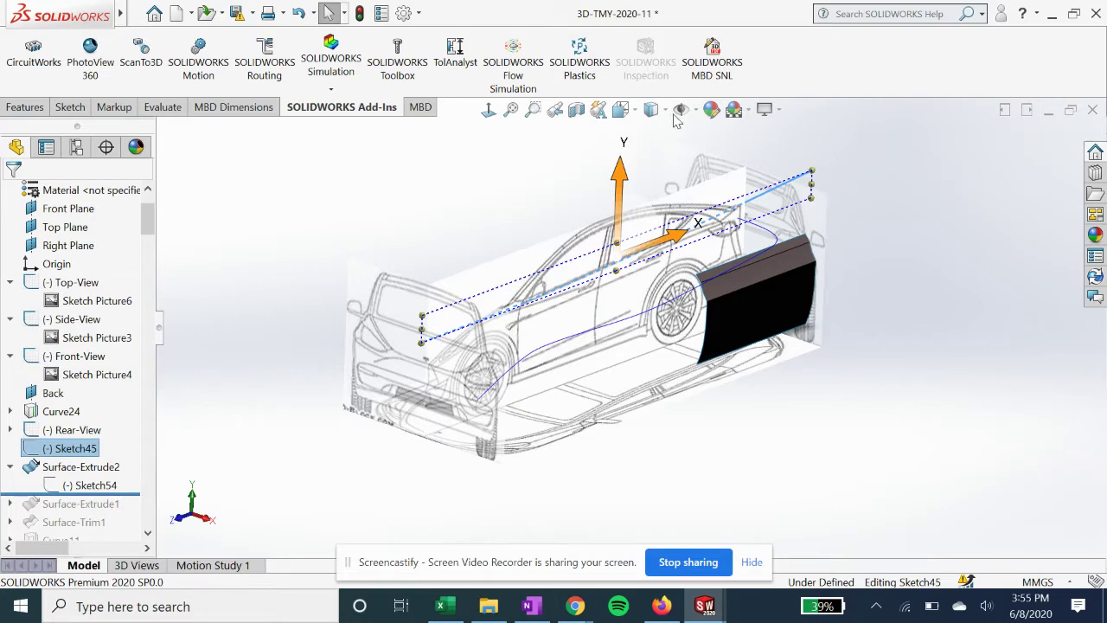
Step: Examine Sketch45's spline face-on below the side windows in the side-view picture, and exit the sketch
left_click(489, 109)
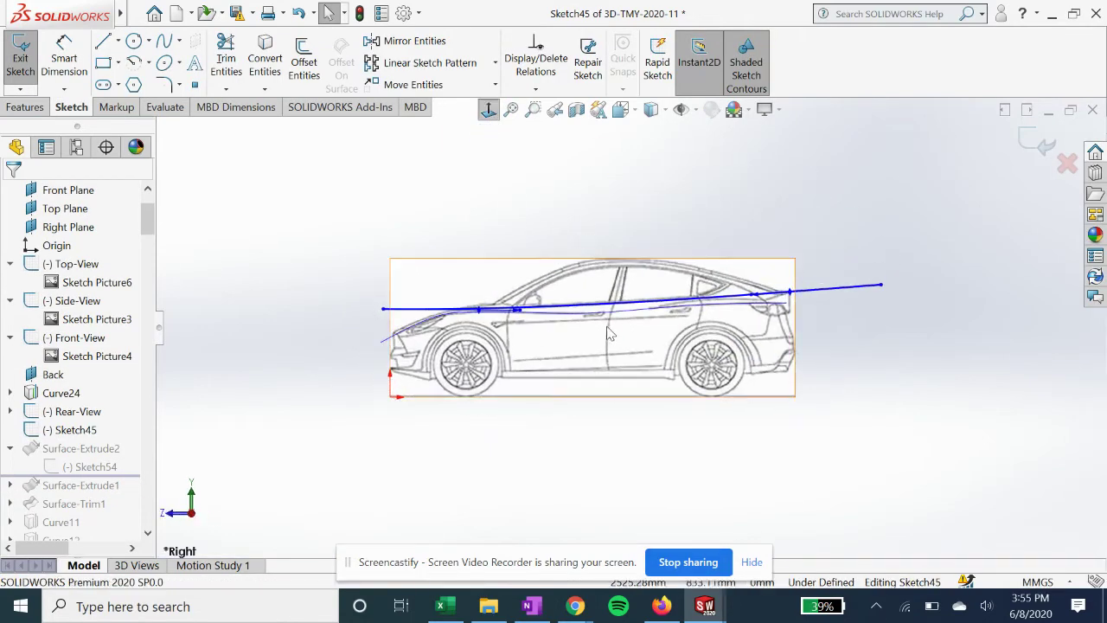
scroll(610, 335, "down", 3)
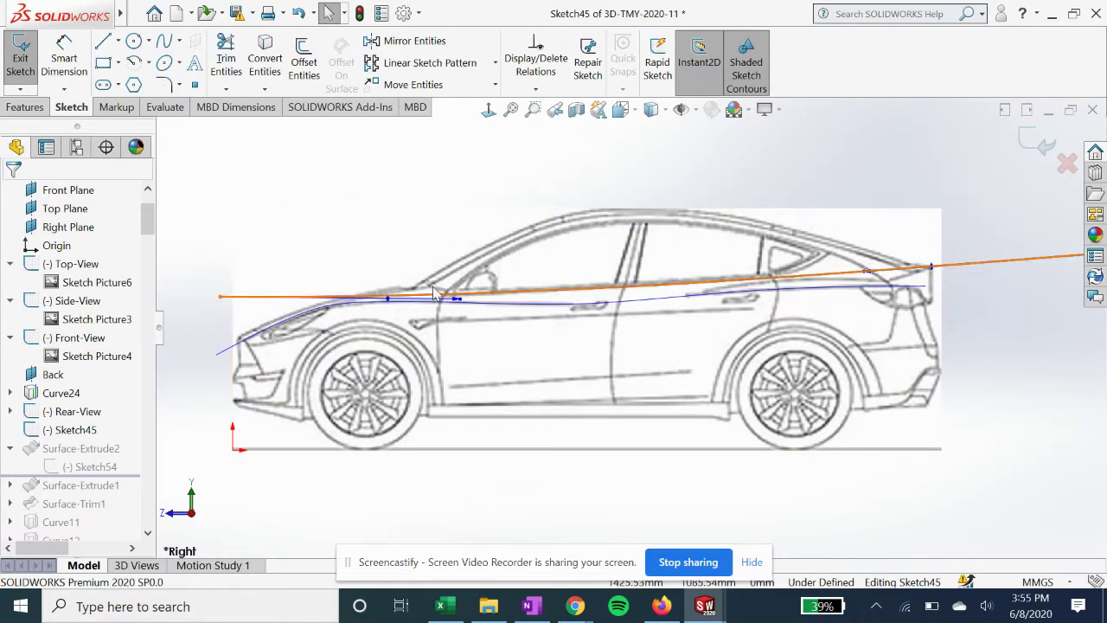
scroll(736, 207, "up", 2)
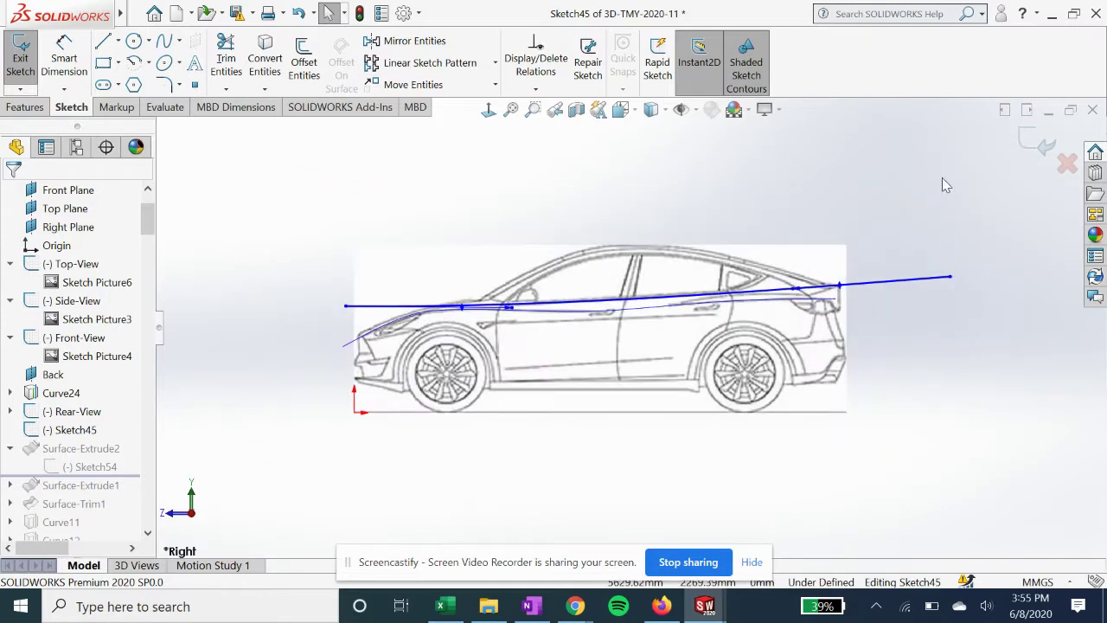
left_click(1025, 141)
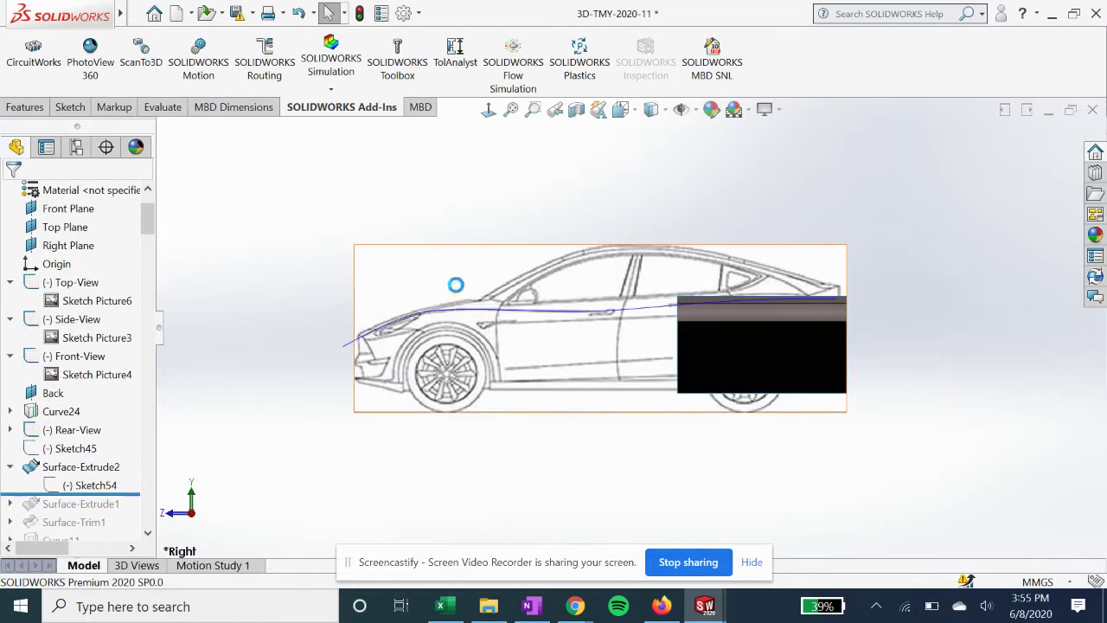
Step: Open Sketch54 of Surface-Extrude2 and examine its side profile face-on against the front-view car picture
left_click(95, 485)
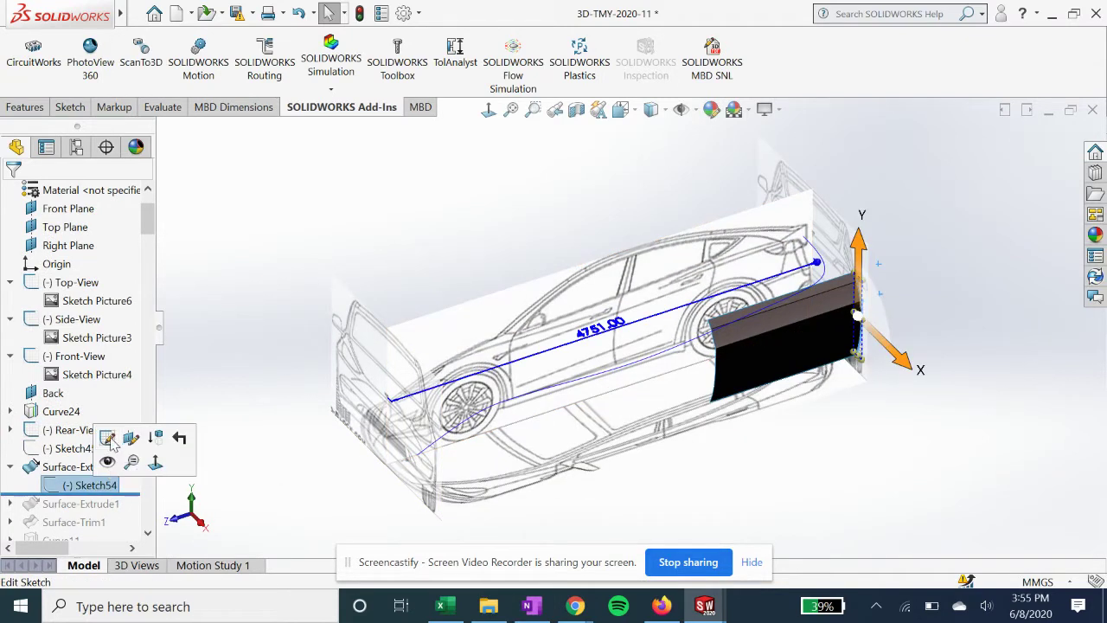
left_click(121, 435)
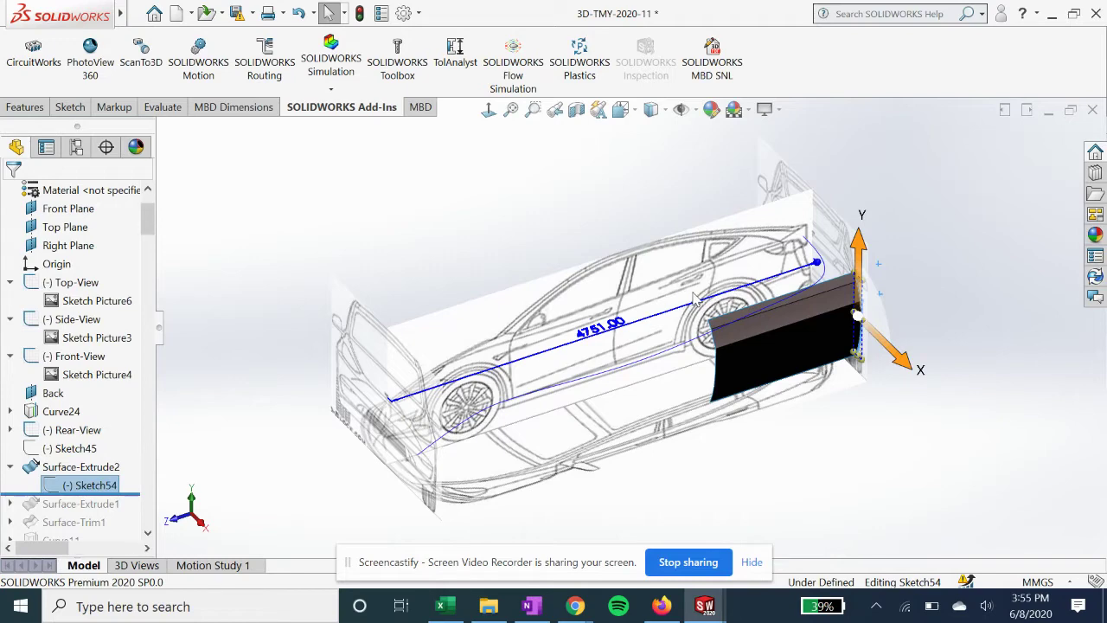
left_click(489, 109)
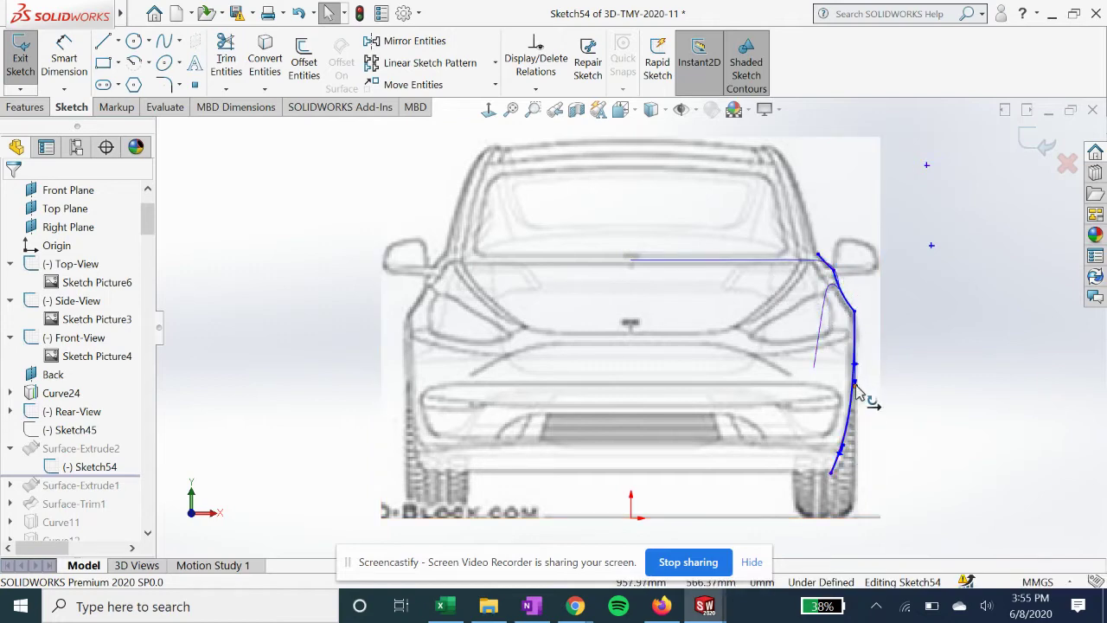
middle_click_drag(854, 336, 842, 354)
scroll(922, 202, "up", 2)
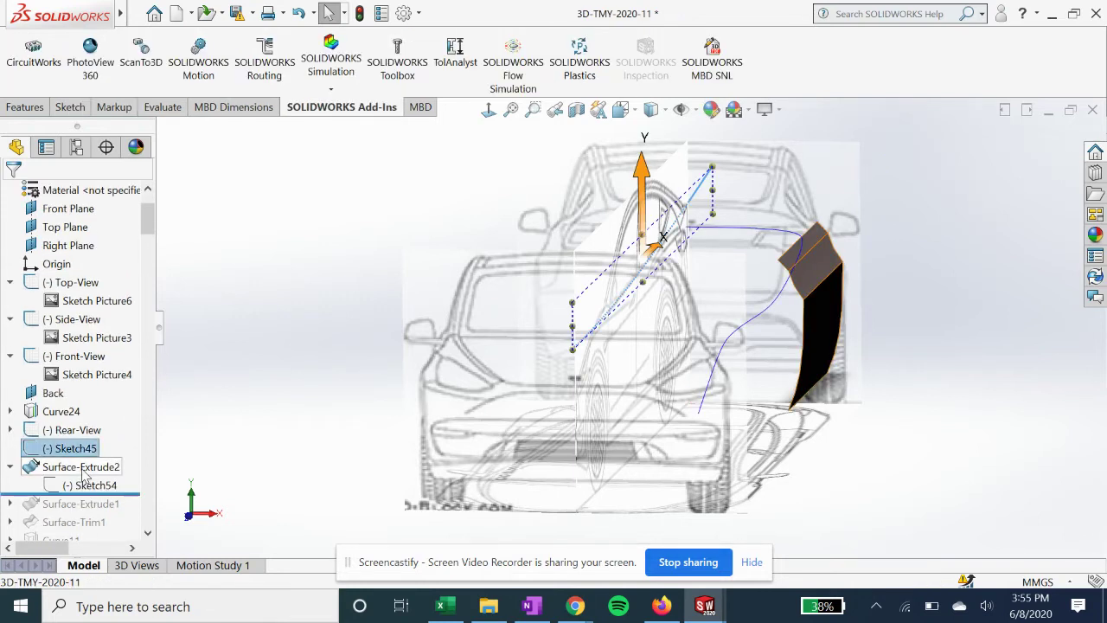
Step: Open the definition of Surface-Extrude2, examine its blind extrusion from the rear profile along the car's side, and accept it
left_click(84, 468)
left_click(119, 425)
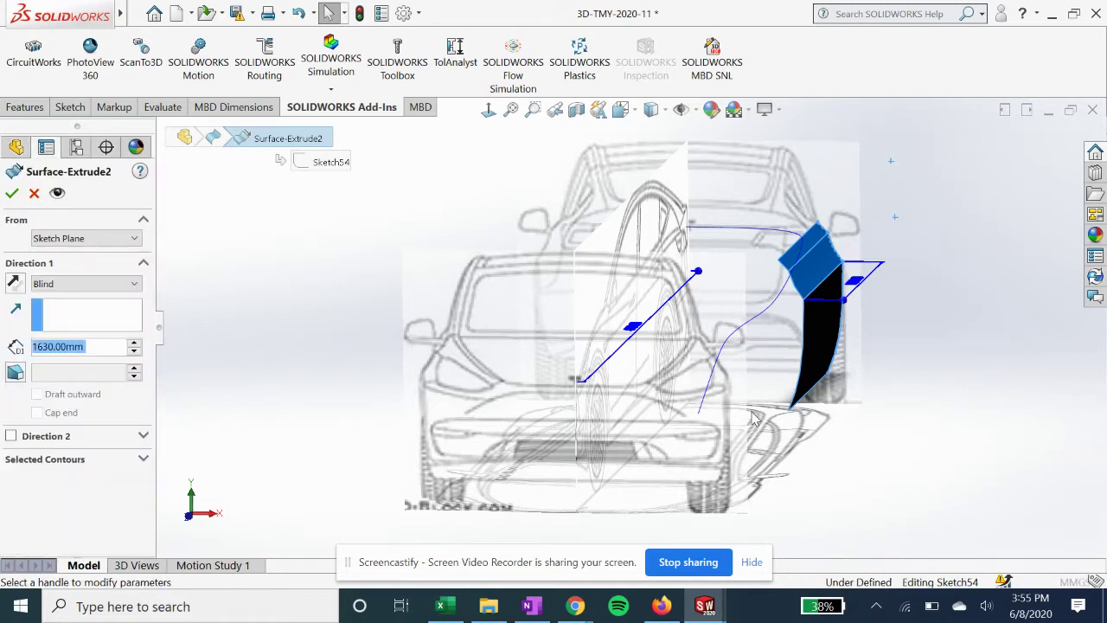
middle_click_drag(754, 419, 694, 368)
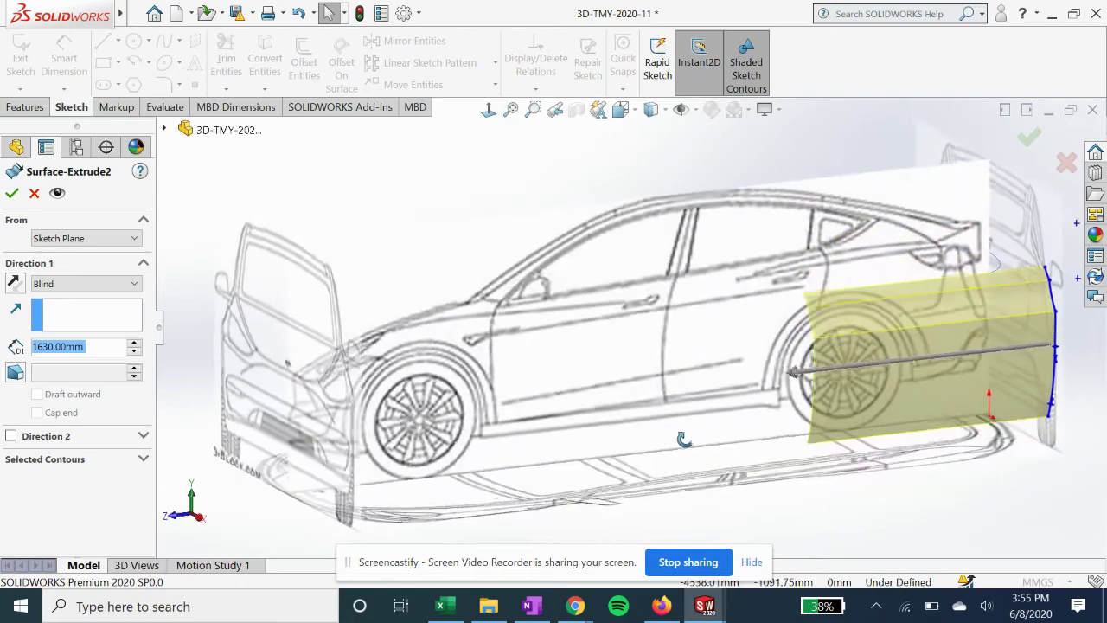
middle_click_drag(683, 439, 638, 348)
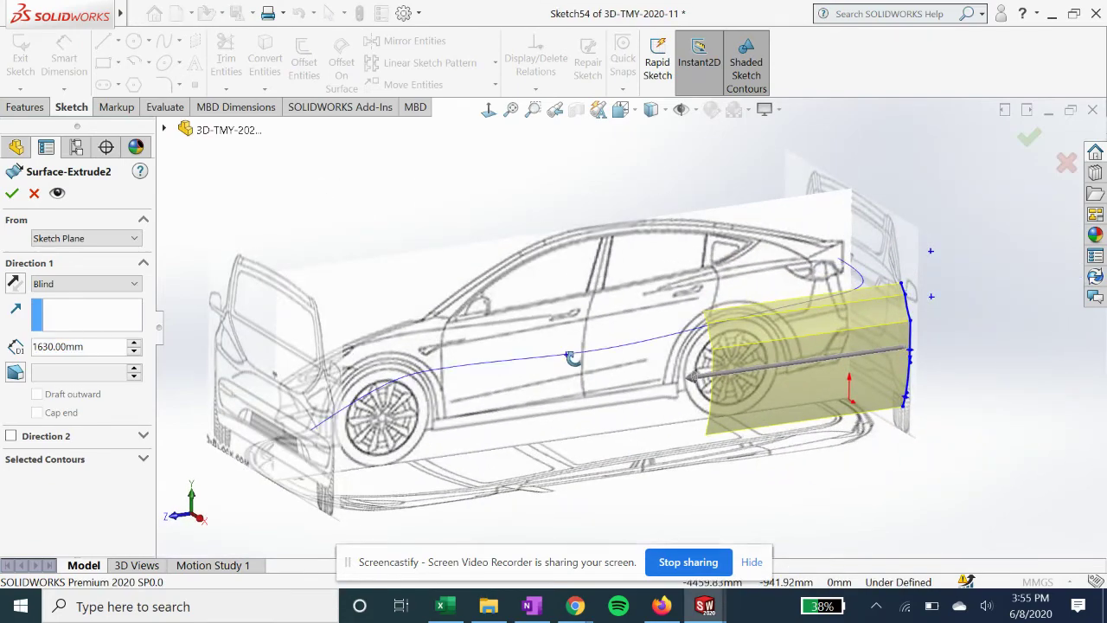
middle_click_drag(571, 357, 764, 283)
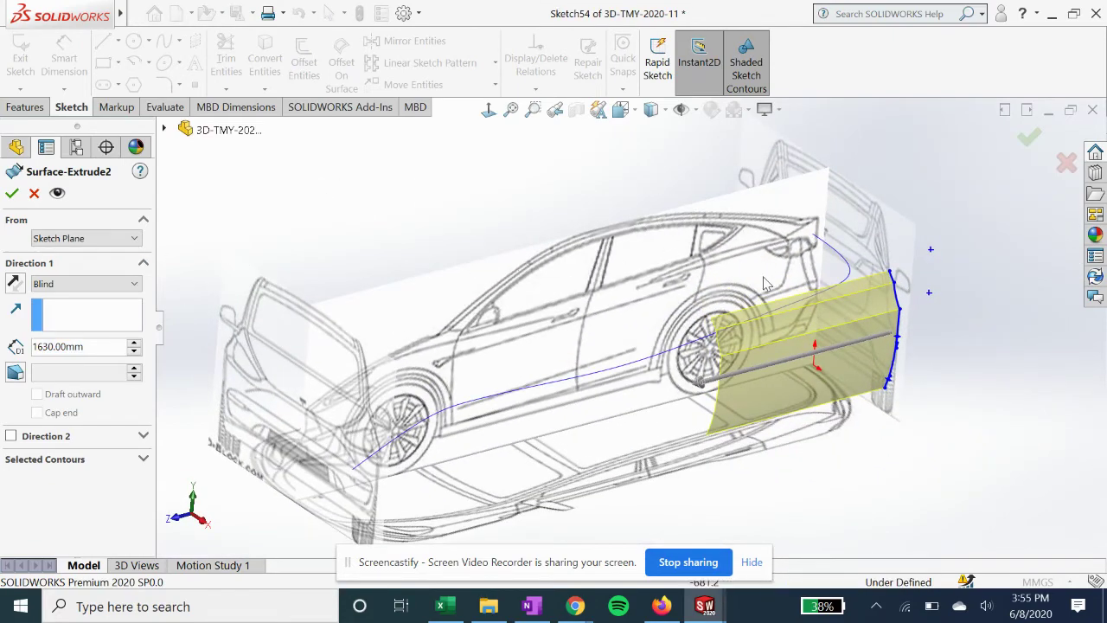
mouse_move(735, 342)
middle_mouse_down()
mouse_move(729, 357)
mouse_move(718, 303)
middle_mouse_up()
left_click(12, 194)
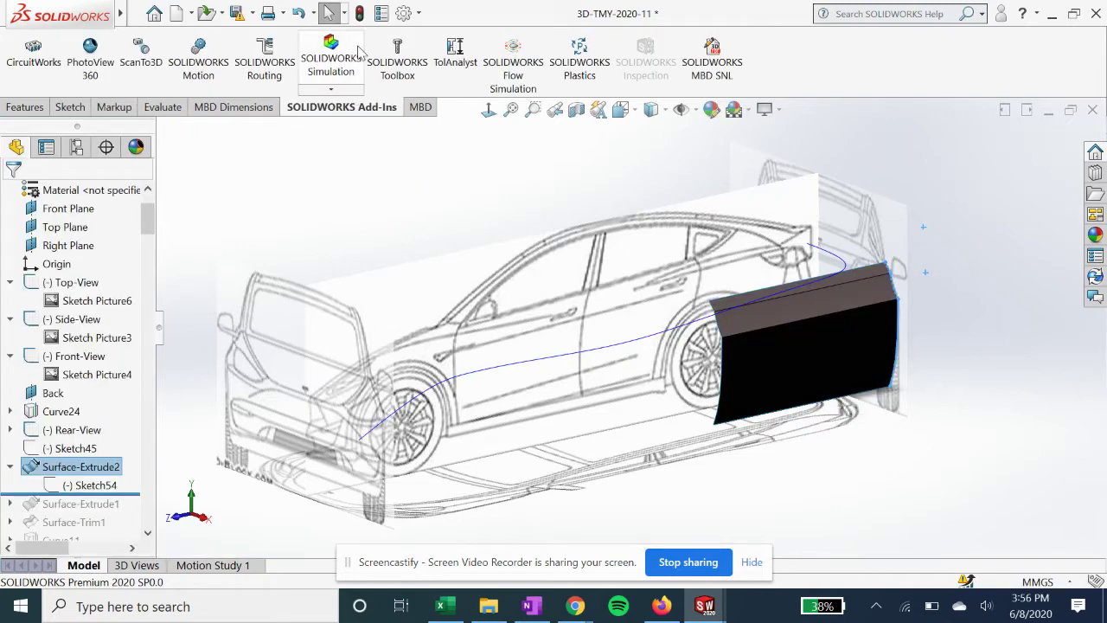
mouse_move(130, 21)
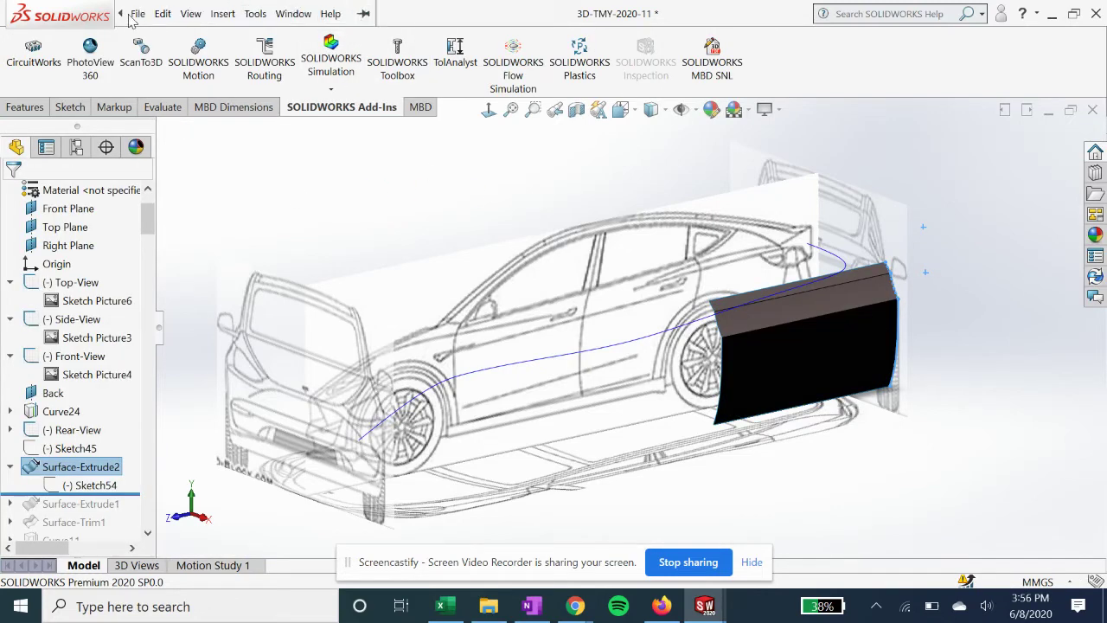
left_click(222, 16)
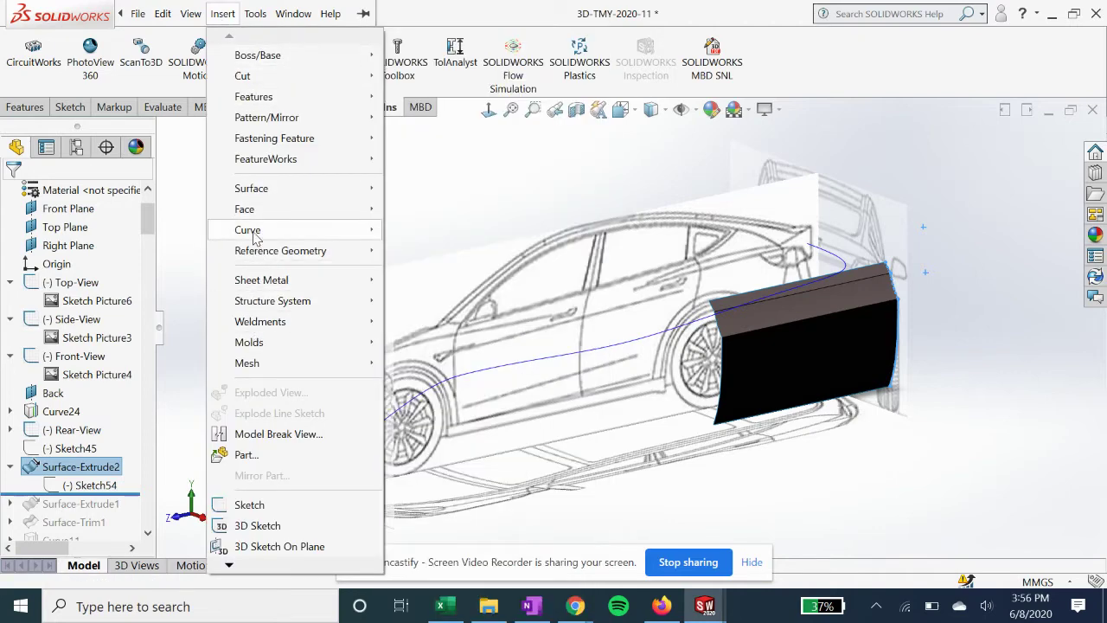
mouse_move(280, 186)
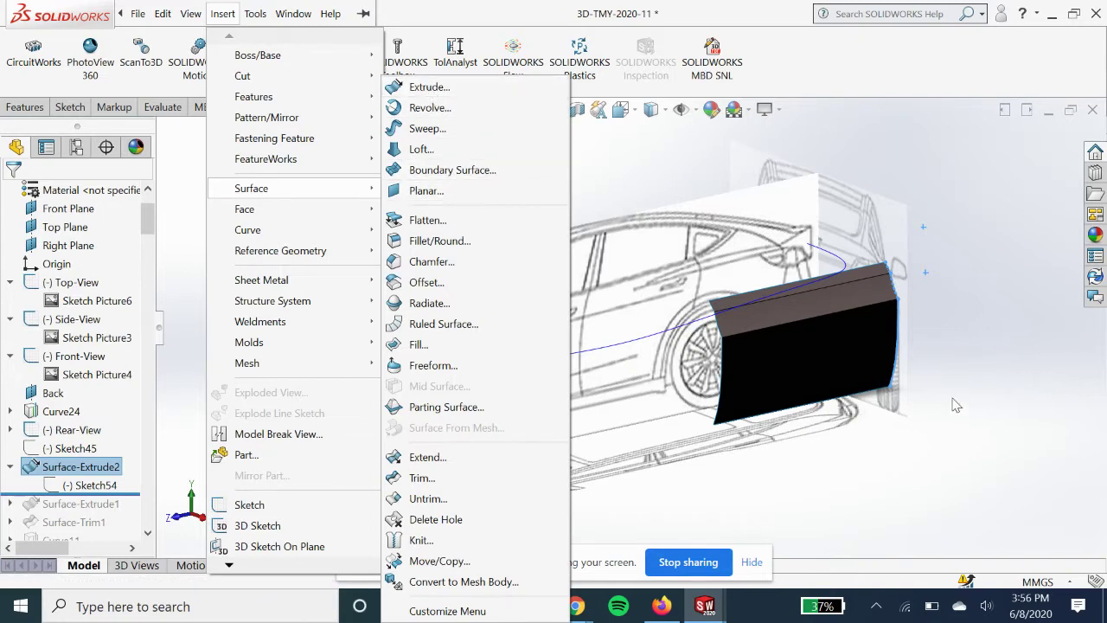
left_click(984, 383)
Step: Roll the feature history forward past Surface-Extrude1, show its hidden surface at the front wheel, and expand the feature
scroll(639, 335, "up", 1)
scroll(76, 415, "down", 2)
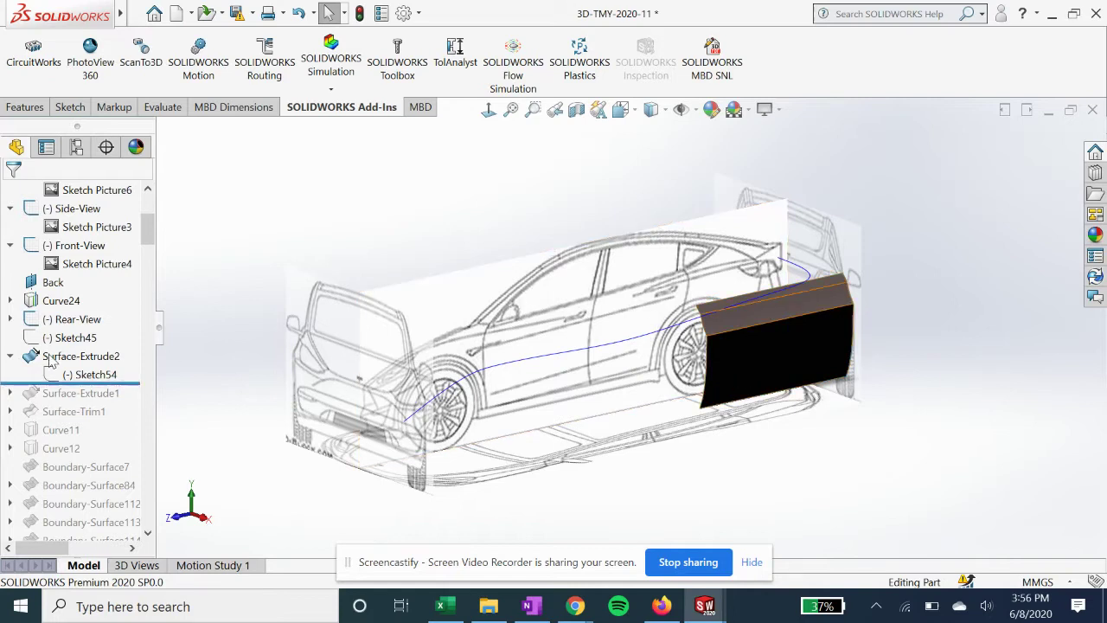
left_click_drag(134, 381, 135, 397)
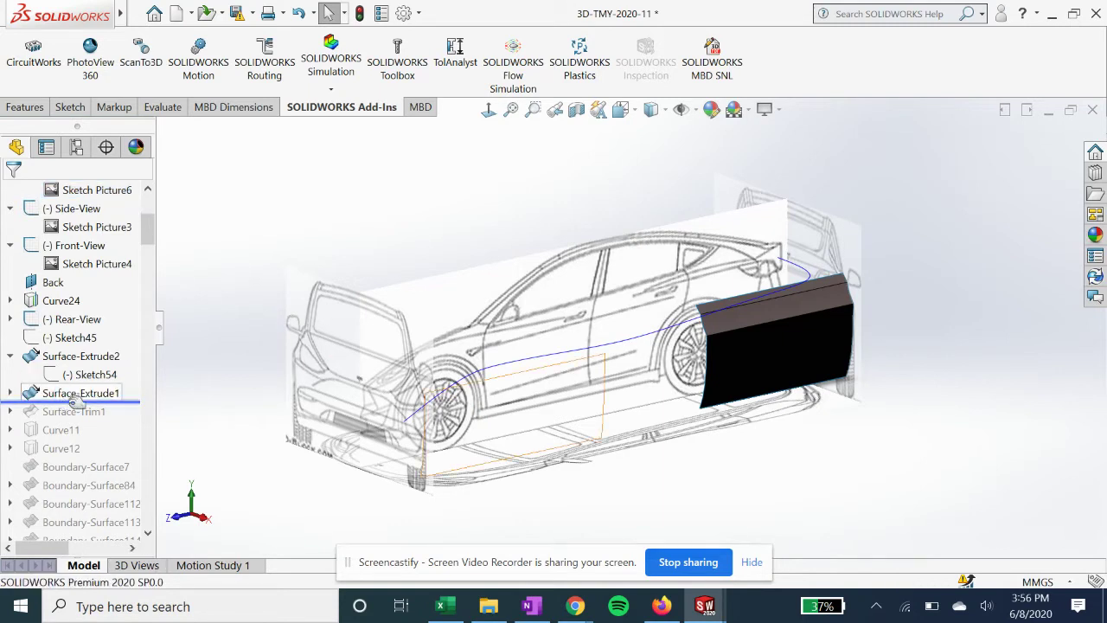
right_click(82, 395)
key("Escape")
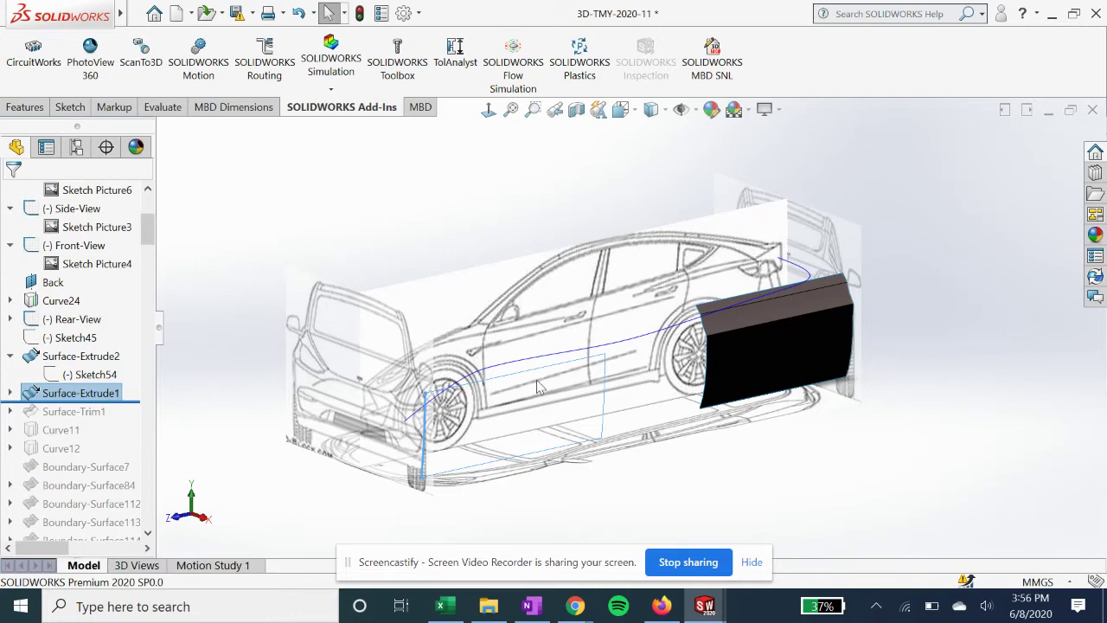
key("shift+Tab")
left_click(11, 393)
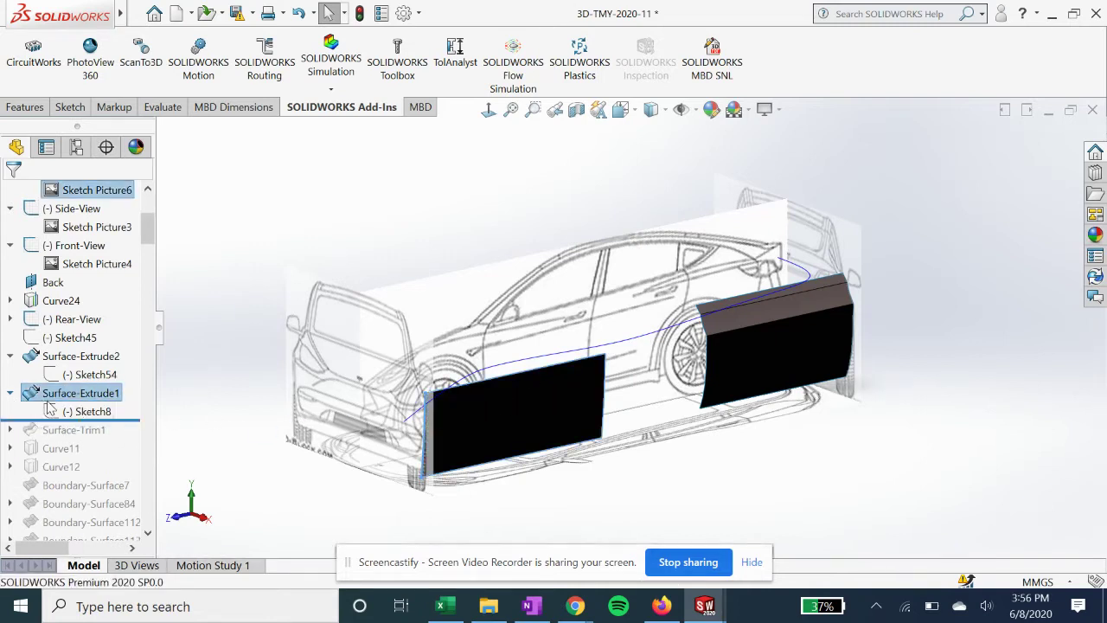
Step: Open Sketch8 of Surface-Extrude1, examine its side profile face-on against the front-view car picture, and exit the sketch
left_click(90, 411)
left_click(94, 364)
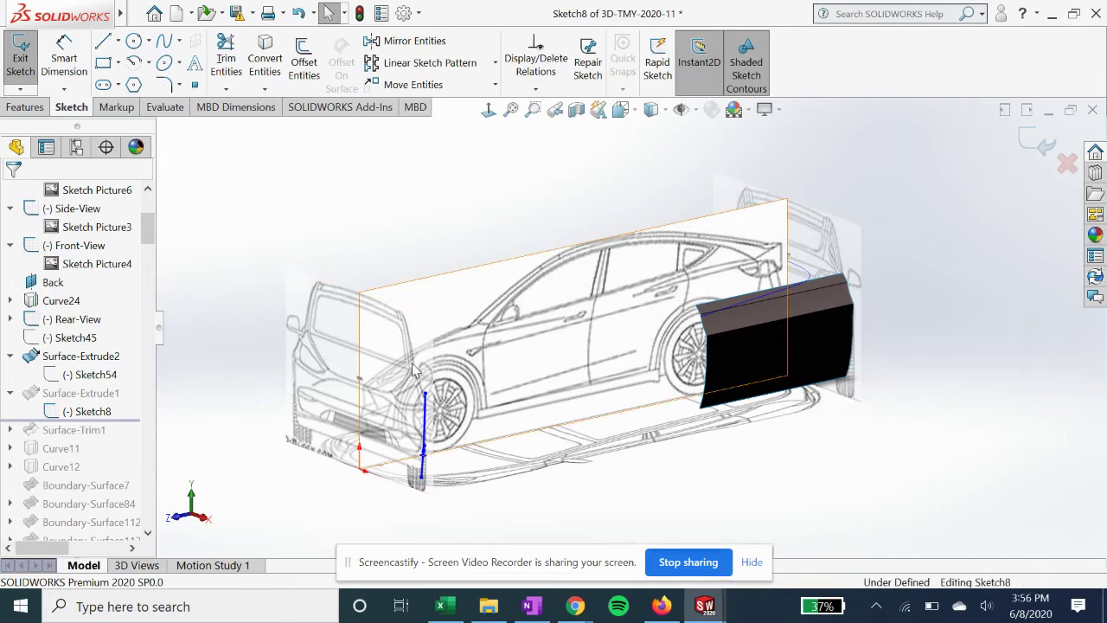
mouse_move(415, 378)
middle_mouse_down()
mouse_move(348, 378)
mouse_move(476, 358)
mouse_move(485, 375)
middle_mouse_up()
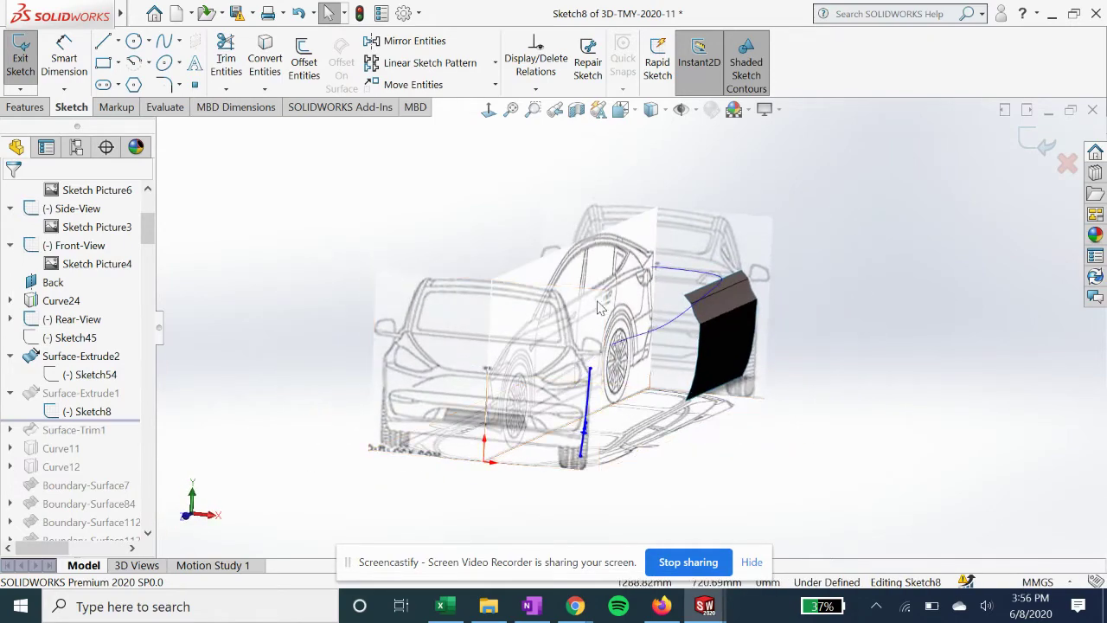
left_click(488, 111)
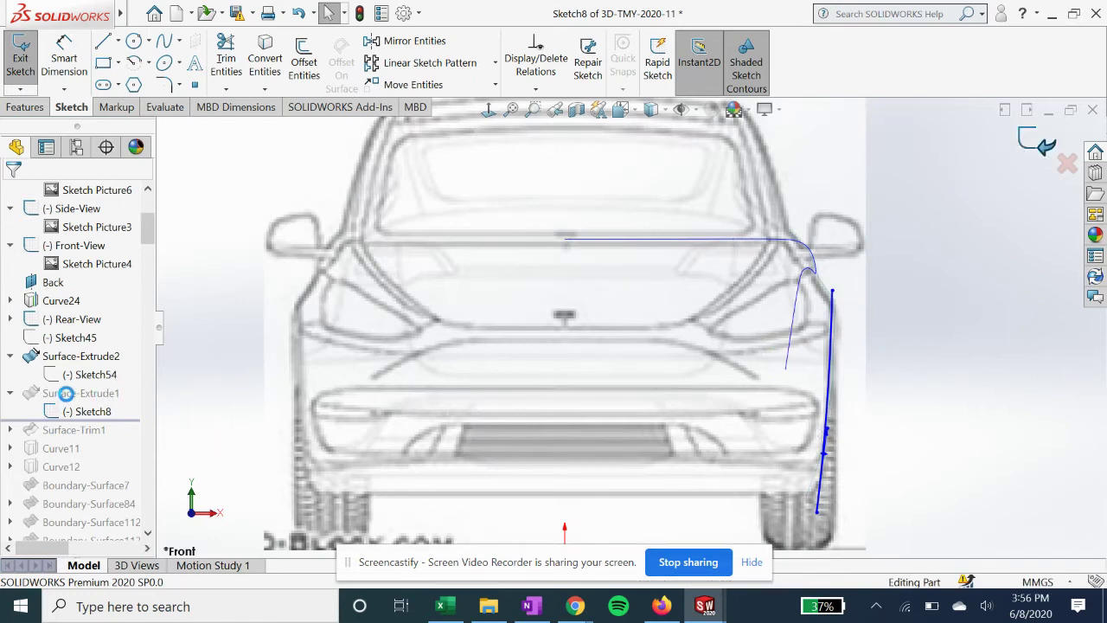
Step: Open the definition of Surface-Extrude1, examine its blind extrusion over the front wheel from several angles, and accept it
left_click(72, 398)
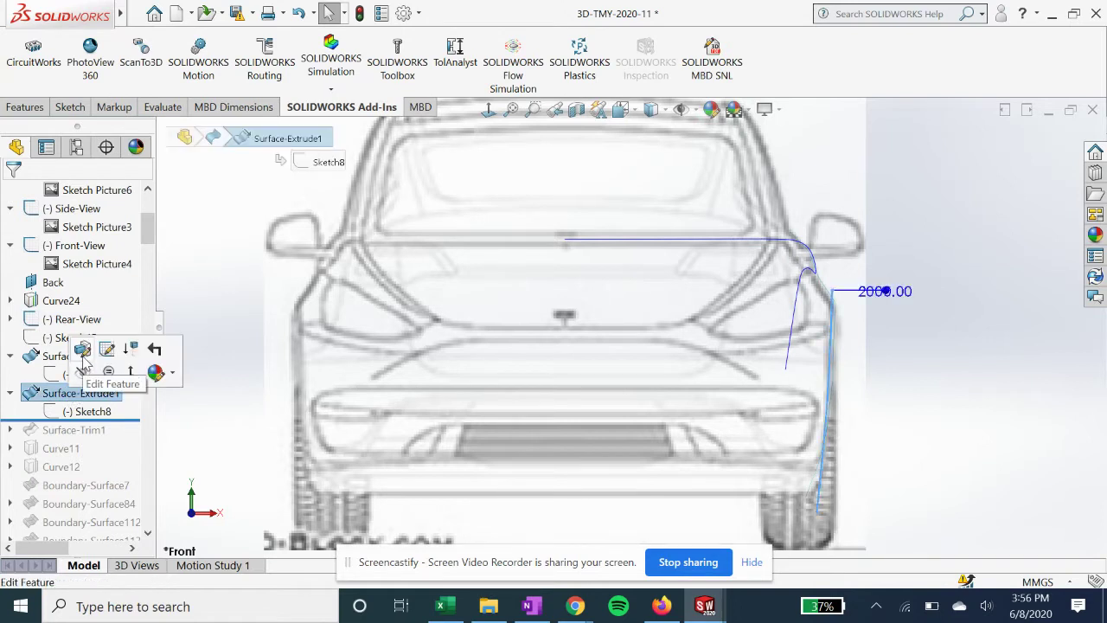
left_click(91, 355)
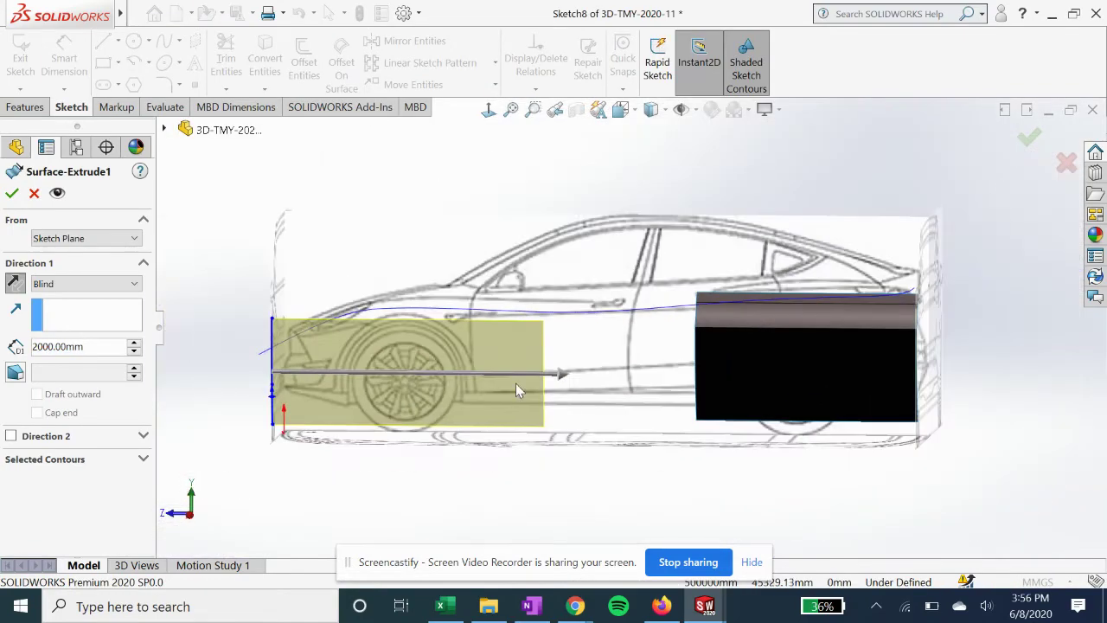
mouse_move(515, 383)
middle_mouse_down()
mouse_move(383, 407)
mouse_move(277, 366)
middle_mouse_up()
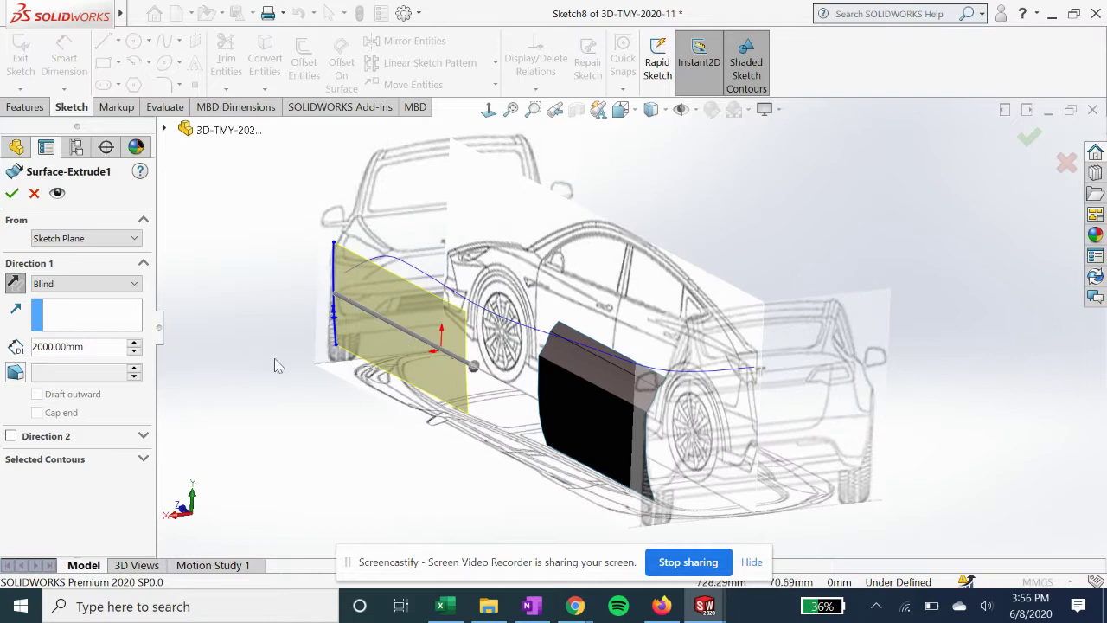
left_click(12, 194)
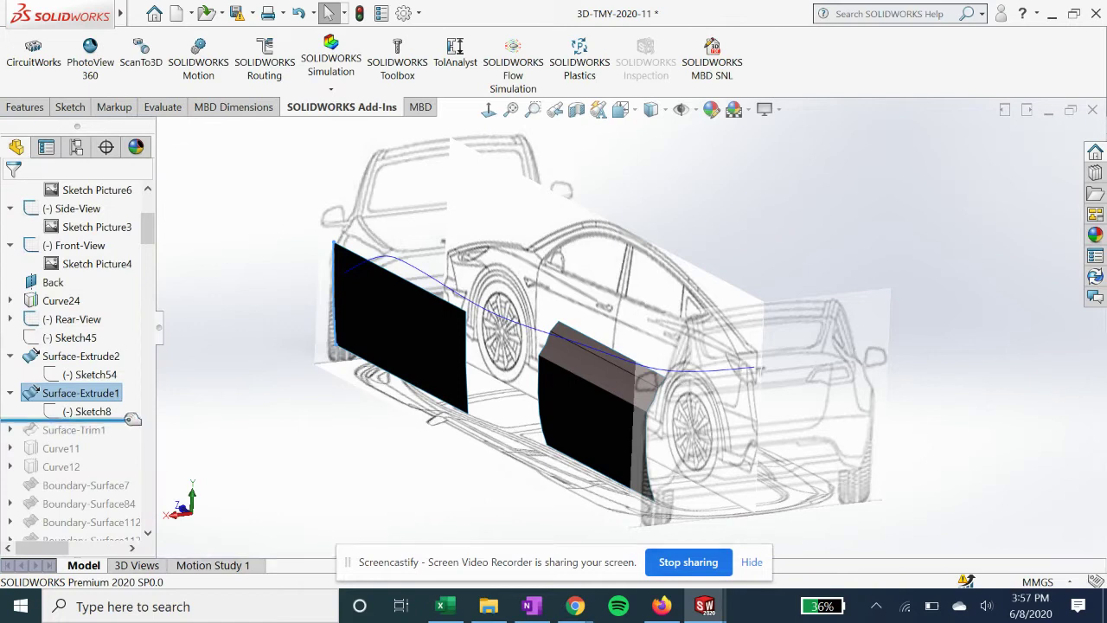
Step: Roll the feature history forward past Surface-Trim1 and select it to show the trimmed wheel-arch strips with their sketch
left_click_drag(132, 419, 128, 441)
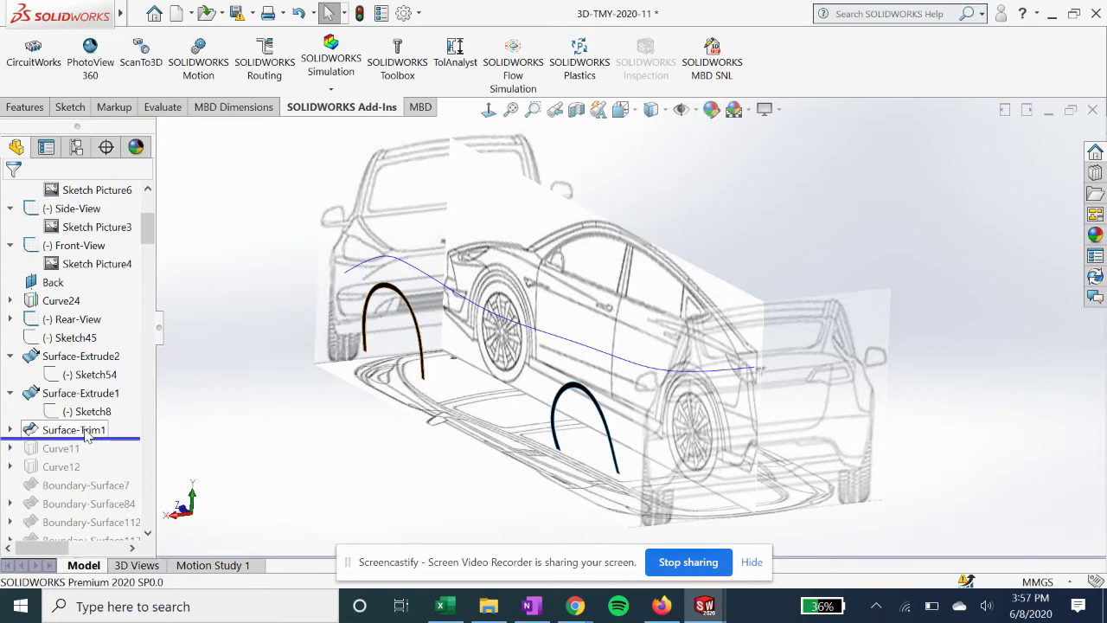
left_click(98, 434)
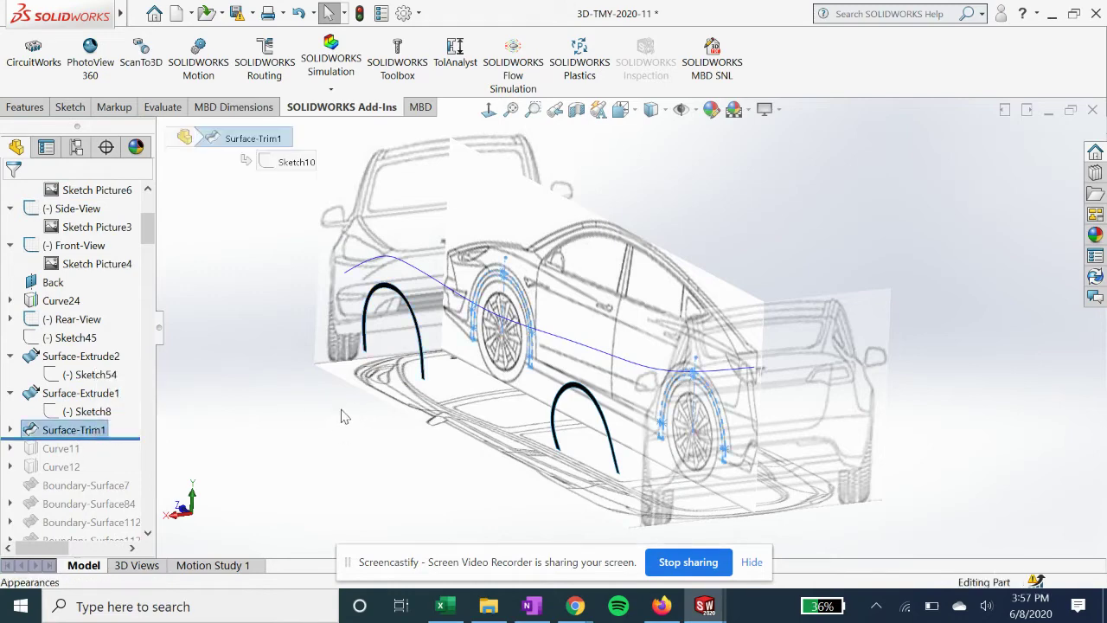
middle_click_drag(341, 413, 422, 429)
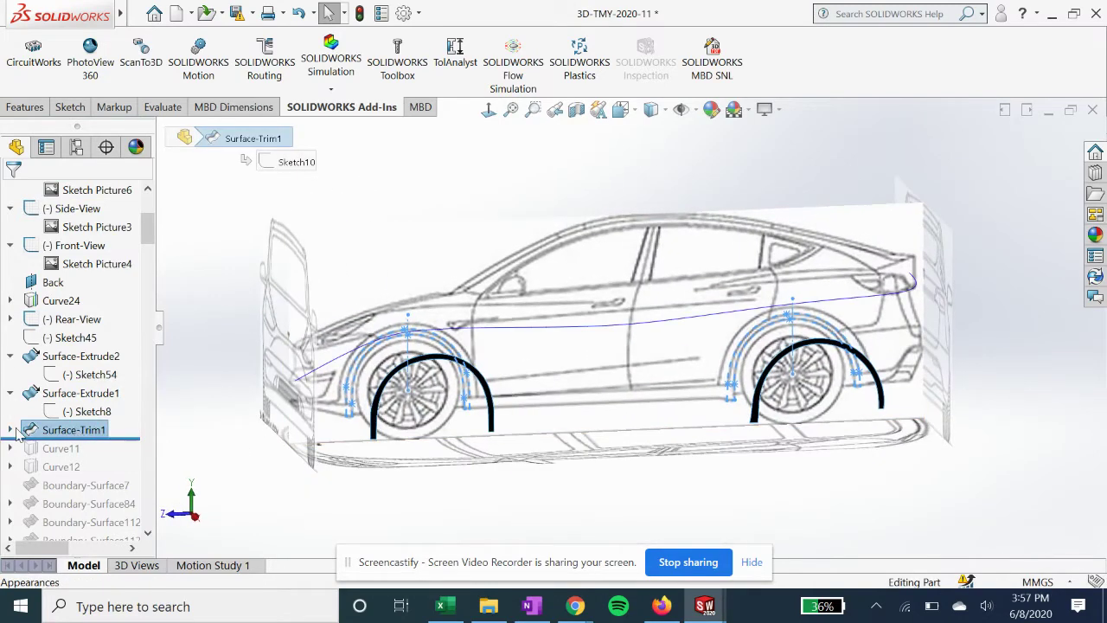
Step: Open Sketch10 of Surface-Trim1, examine its front and rear wheel-arch outlines face-on against the side-view picture, and exit the sketch
left_click(10, 430)
left_click(82, 447)
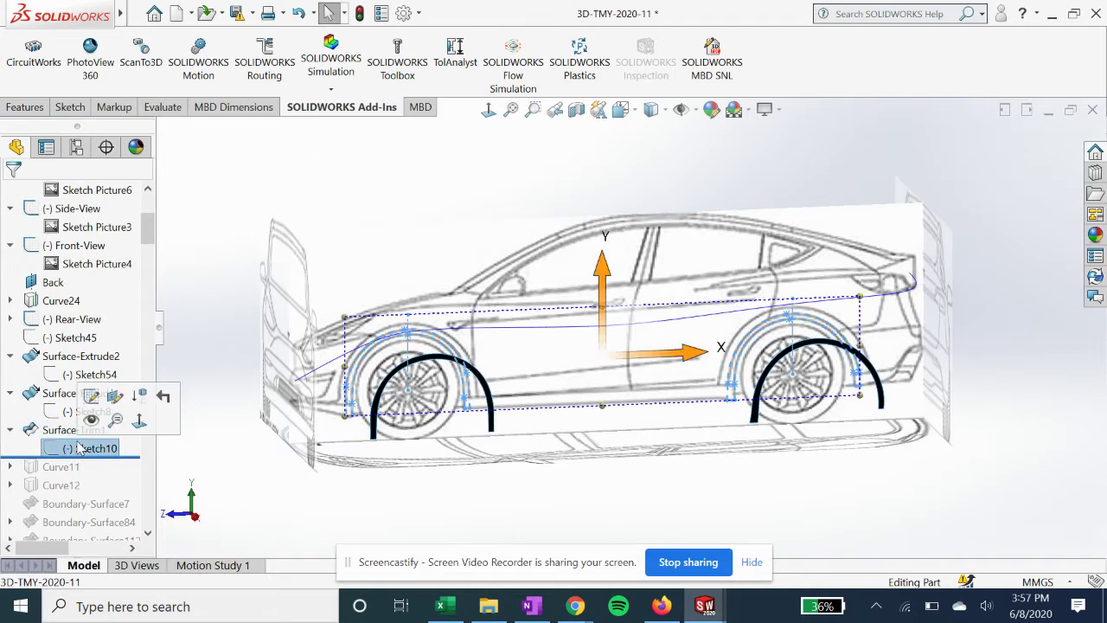
left_click(91, 395)
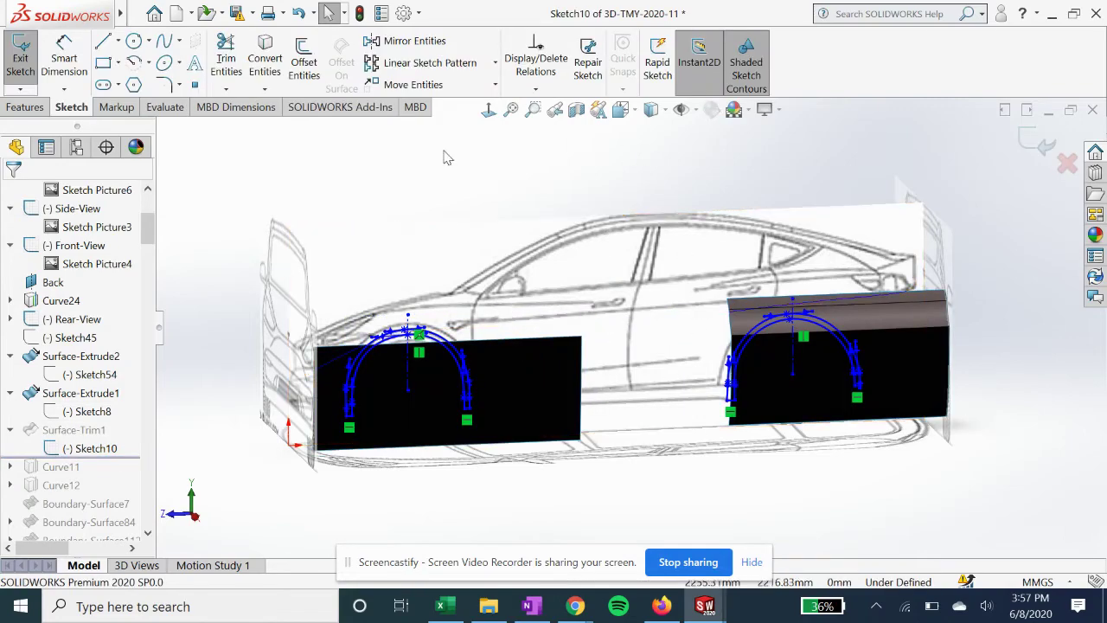
mouse_move(447, 164)
middle_mouse_down()
mouse_move(441, 403)
mouse_move(364, 318)
middle_mouse_up()
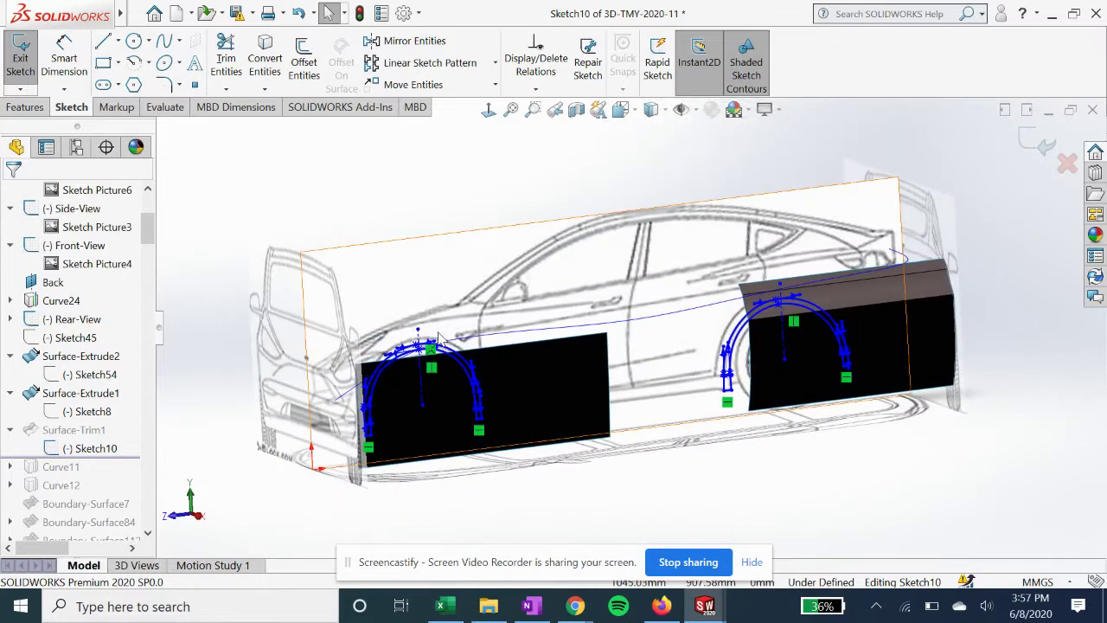
left_click(488, 111)
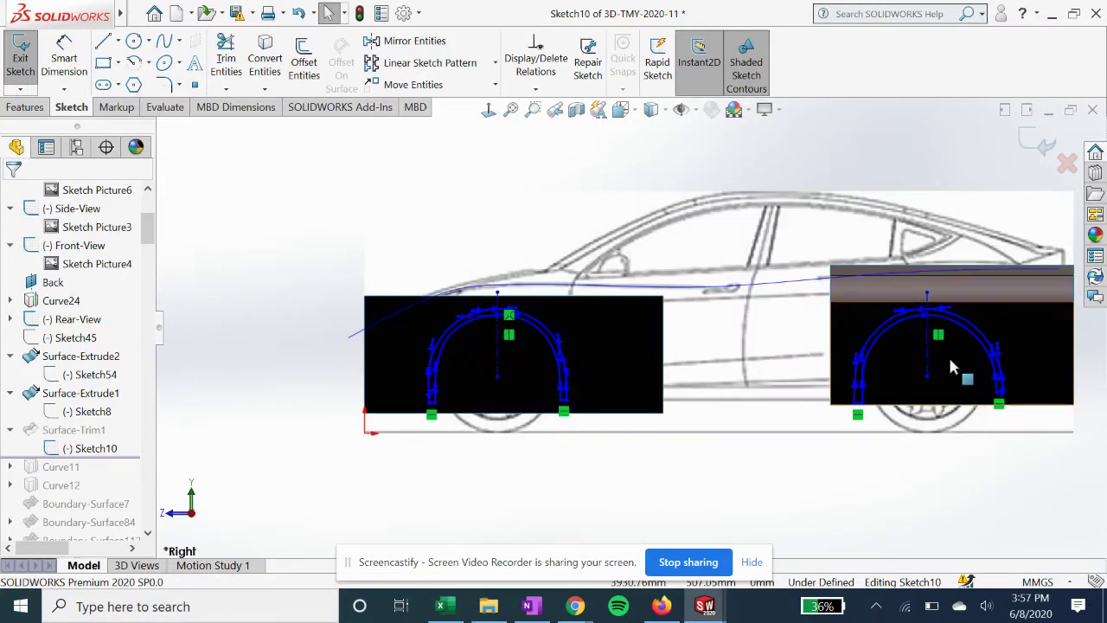
scroll(977, 383, "down", 3)
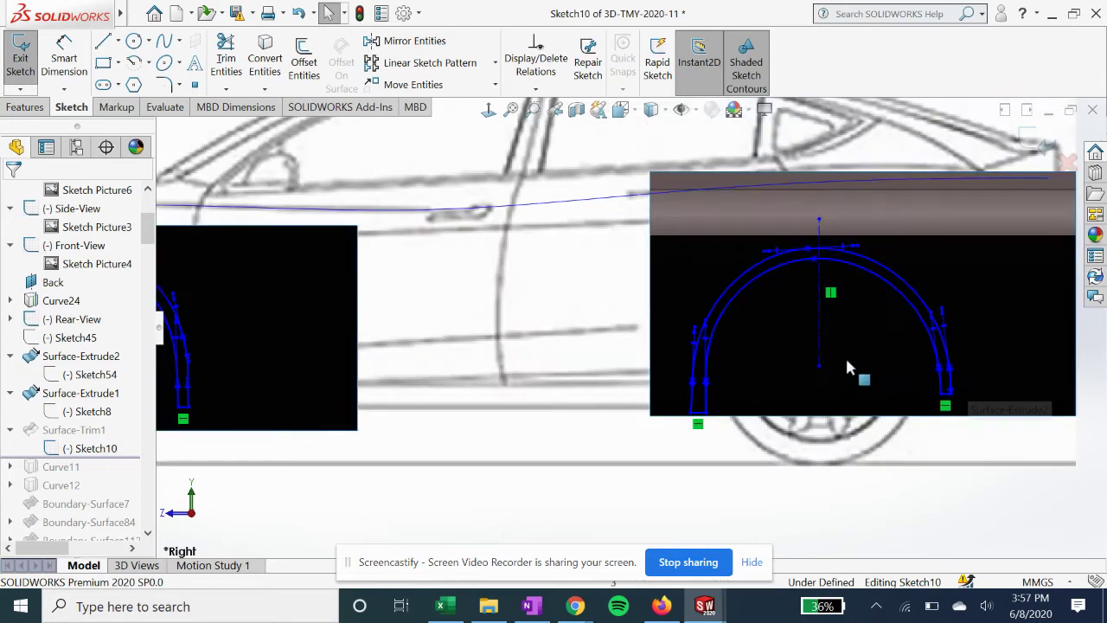
scroll(630, 325, "up", 3)
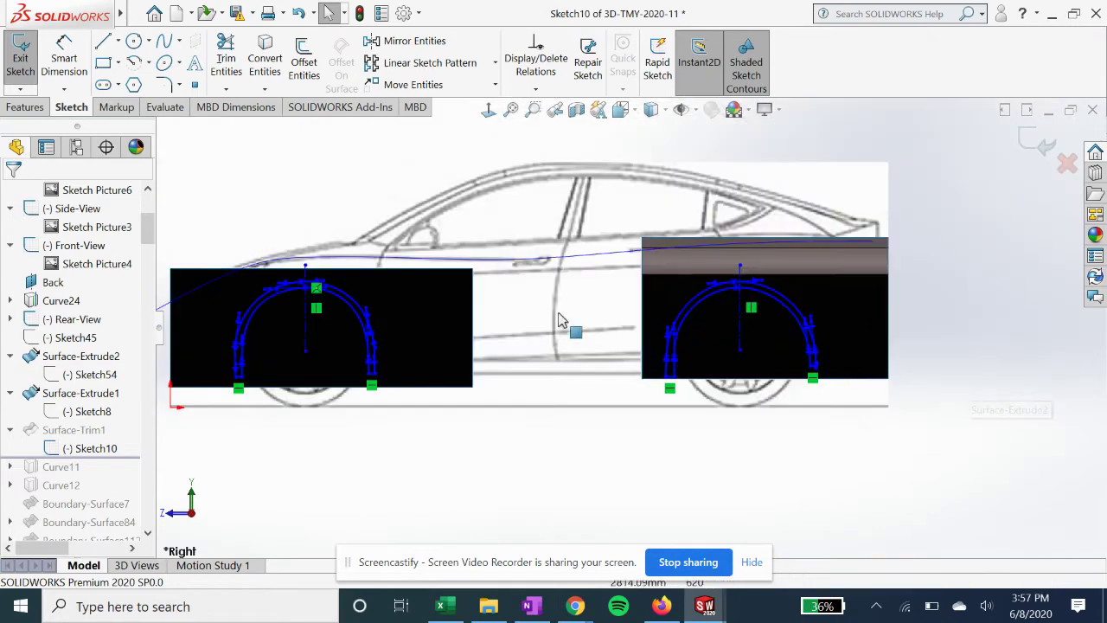
left_click(488, 111)
scroll(738, 386, "down", 3)
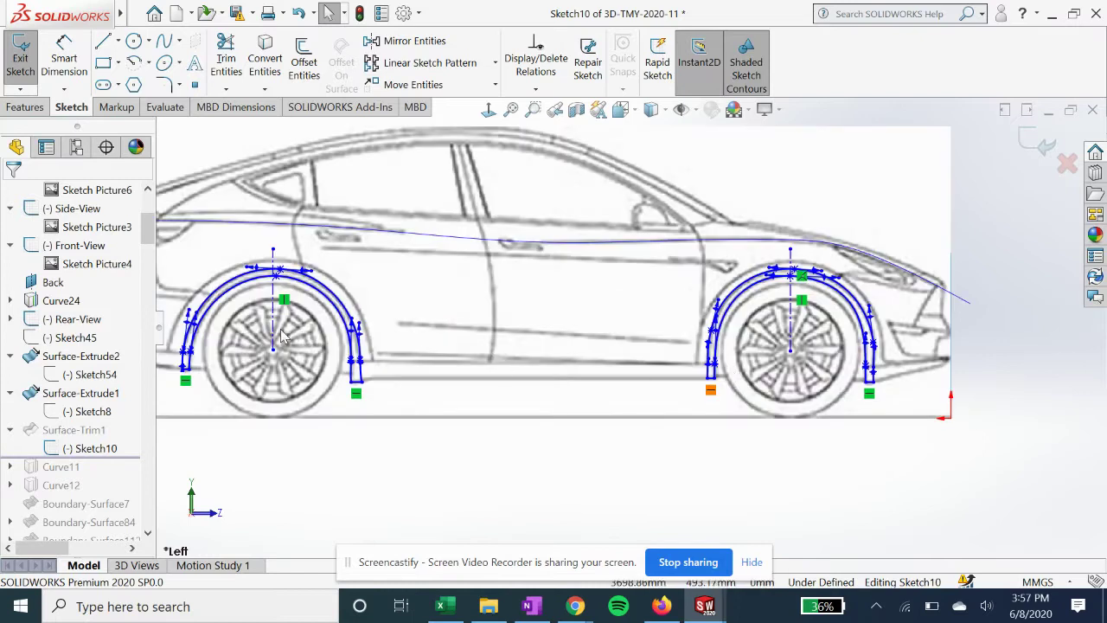
scroll(217, 313, "down", 1)
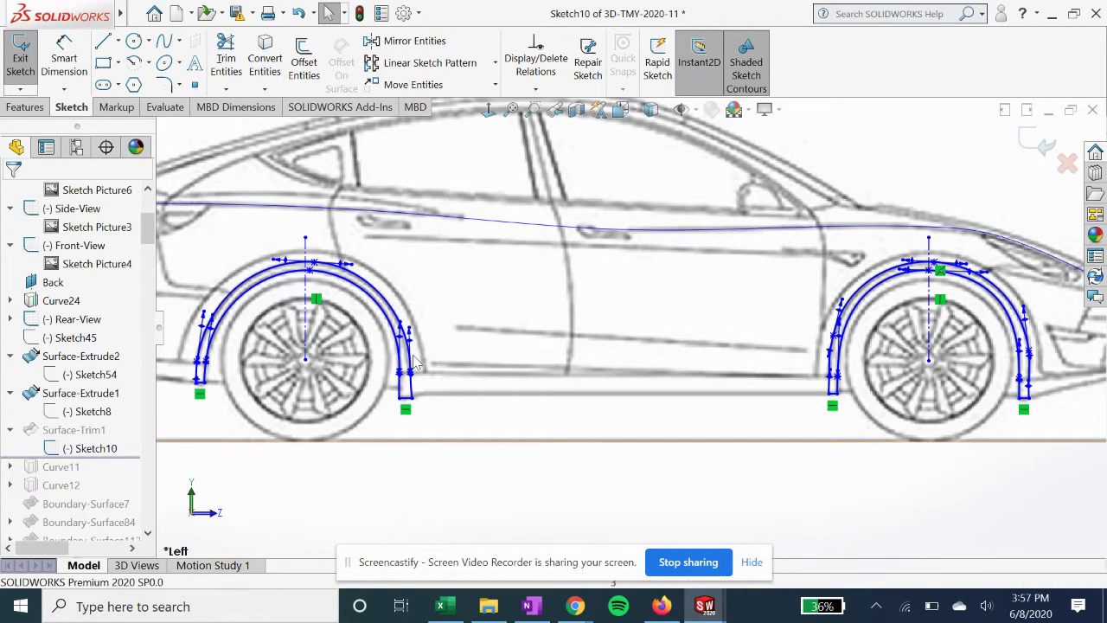
left_click(1029, 145)
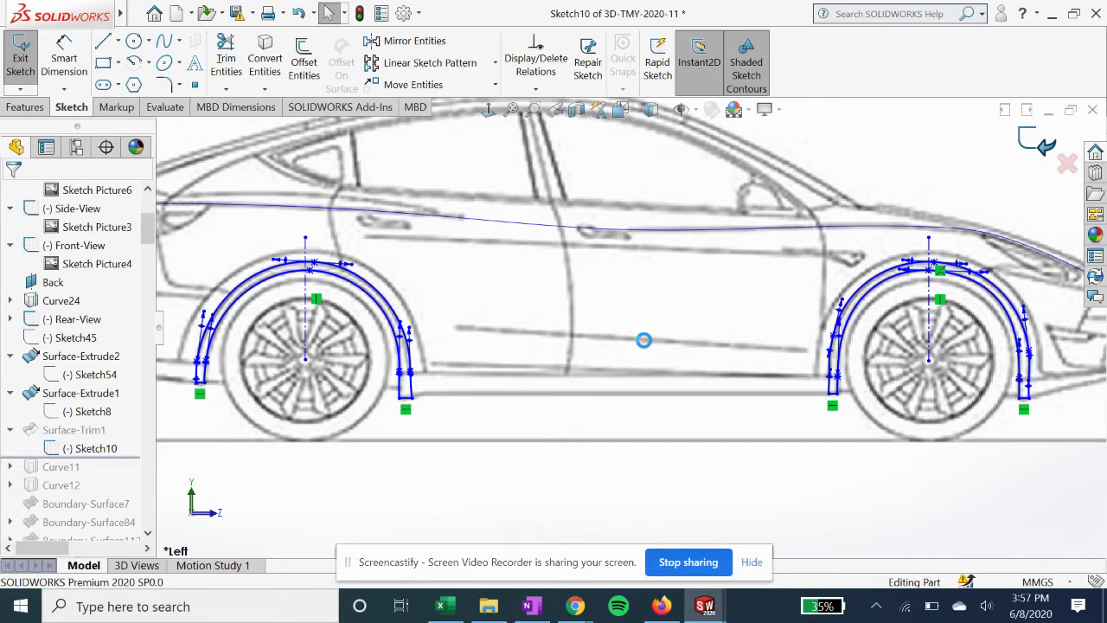
Step: Open the definition of Surface-Trim1, examine its trim tool and the surface pieces selected for removal, and accept it
middle_click_drag(672, 329, 481, 370)
scroll(481, 370, "up", 2)
left_click(85, 431)
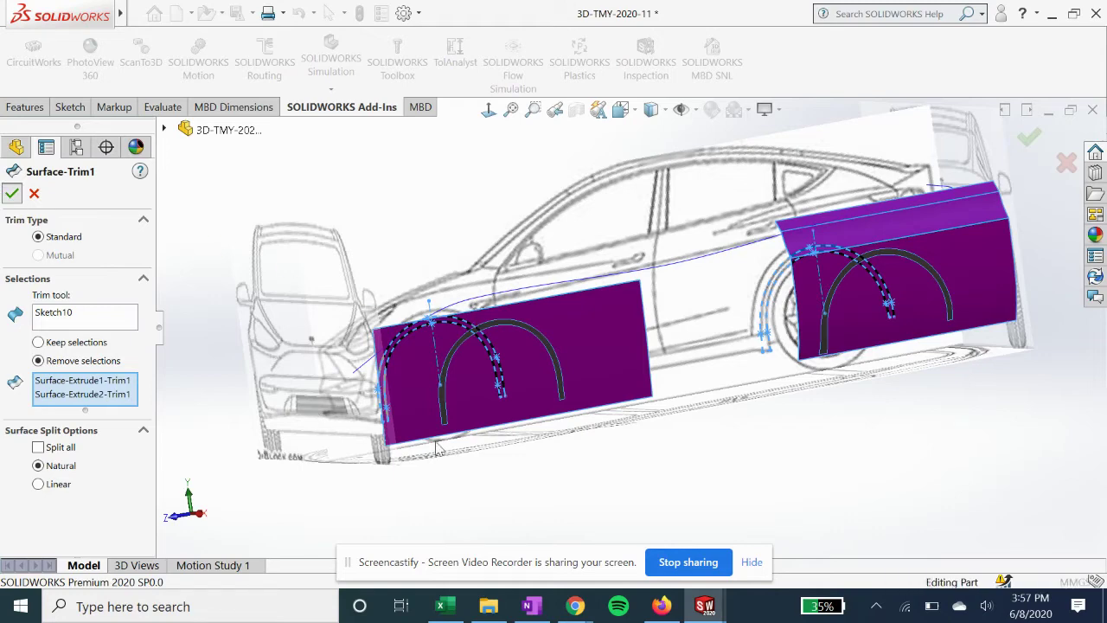
key("Return")
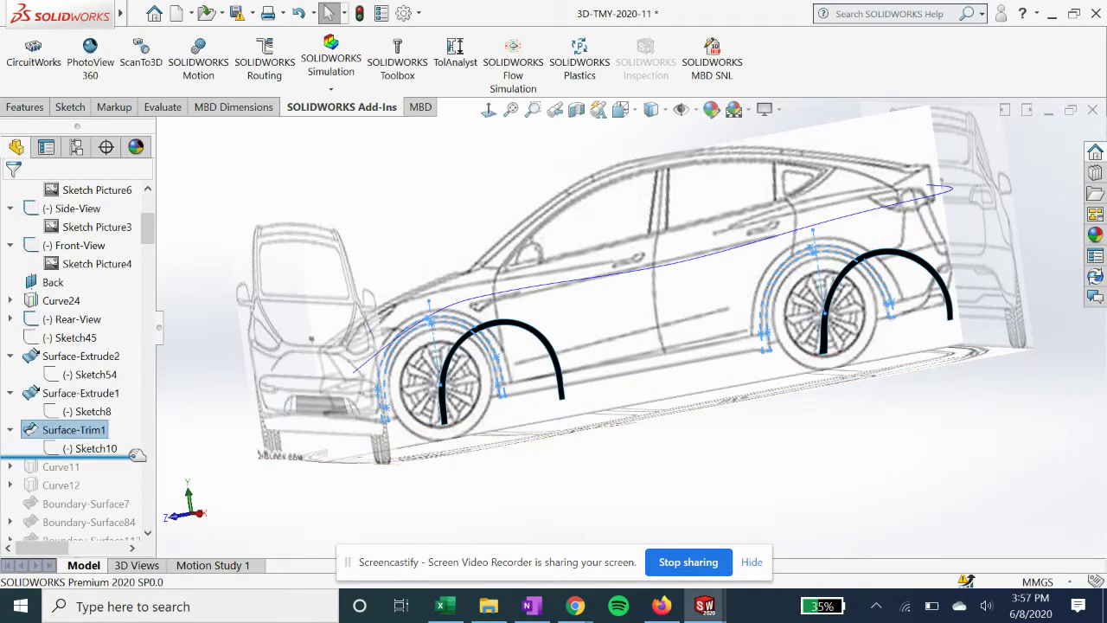
Step: Roll the feature history forward past Curve11 and Curve12 and view the model from the front corner
left_click_drag(136, 454, 136, 486)
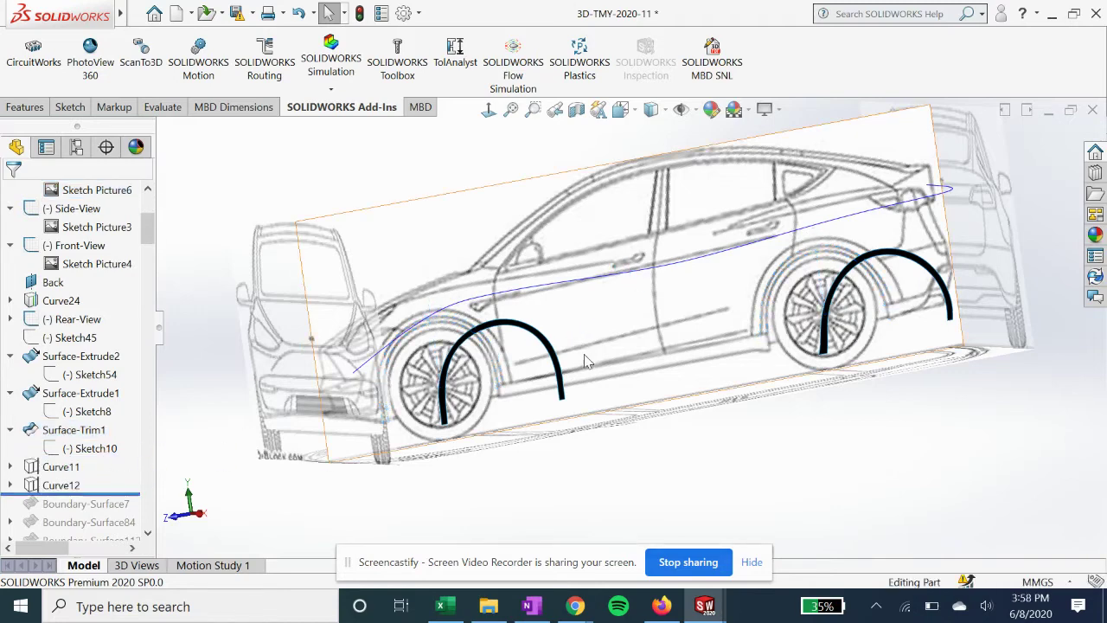
middle_click_drag(577, 341, 603, 400)
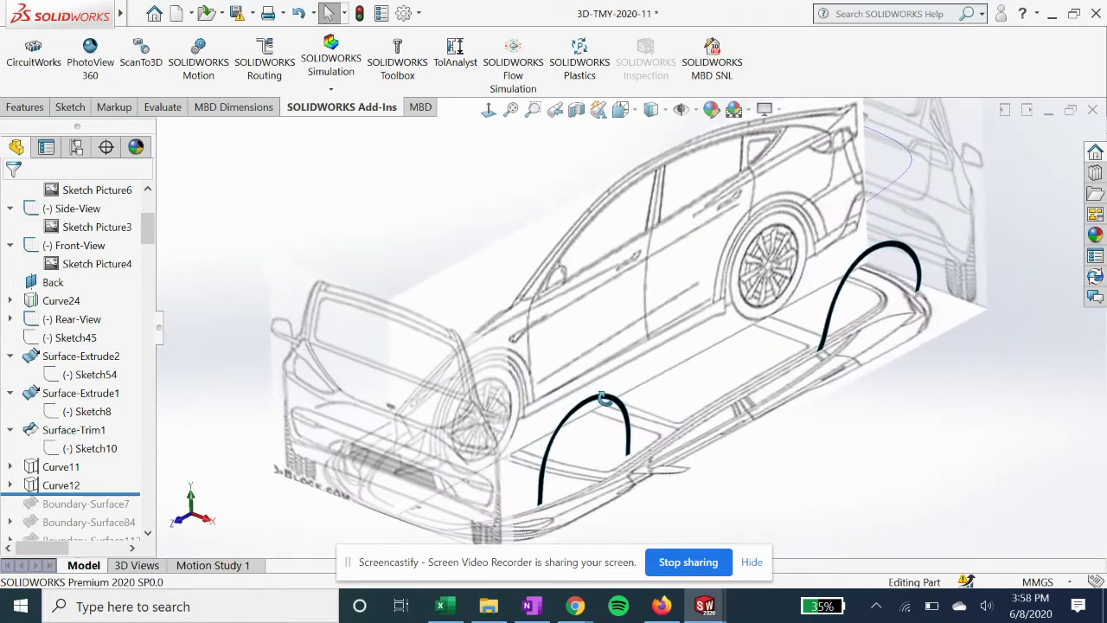
Step: Show the projected curves Curve11 and Curve12 around the front and rear wheel arches
right_click(56, 466)
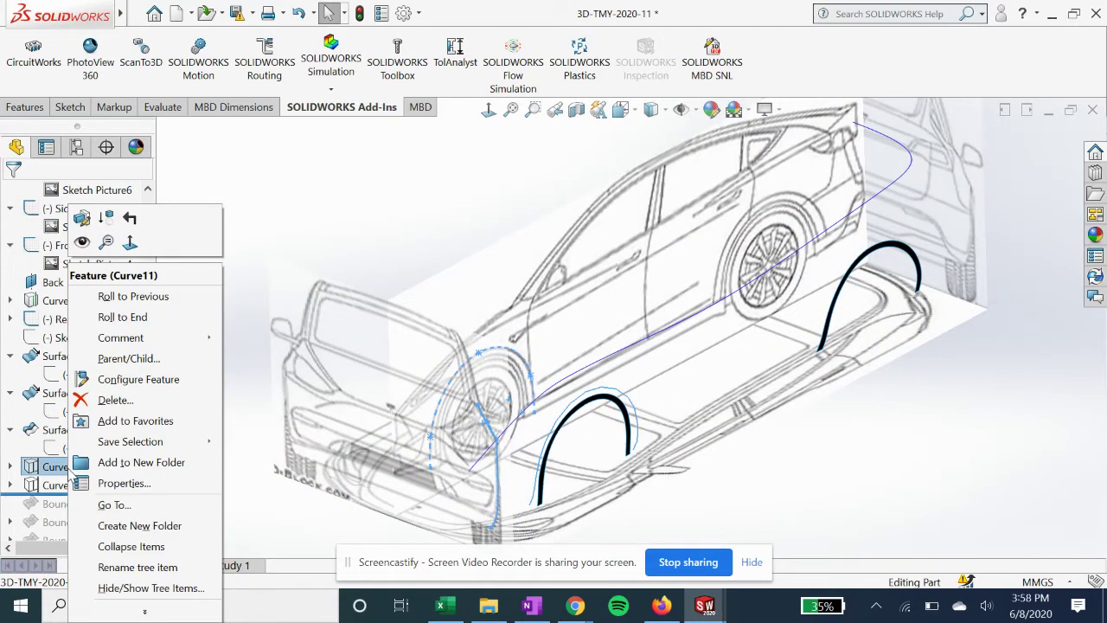
left_click(81, 243)
right_click(84, 486)
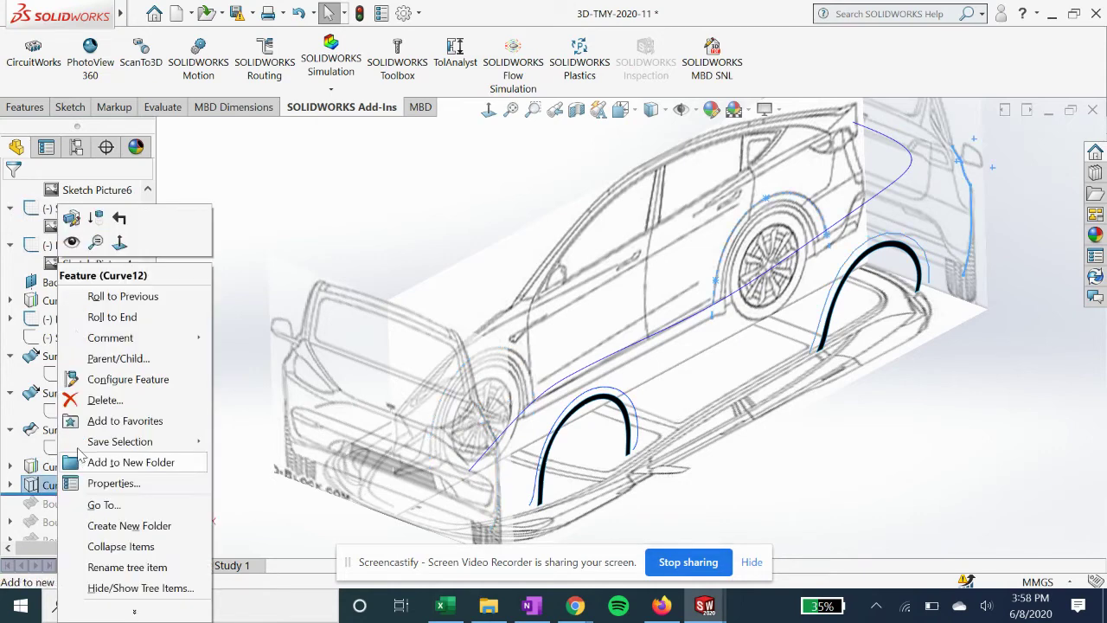
key("Escape")
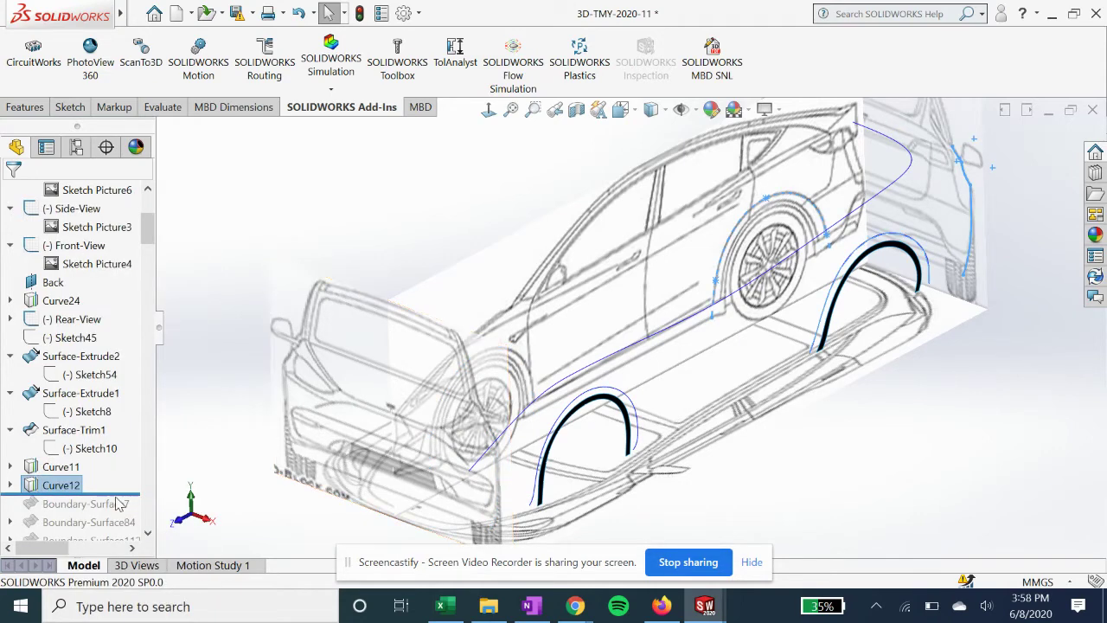
Step: Expand Curve11 to list its two sketches, select it, and examine the projected curve around the front wheel arch
left_click(10, 466)
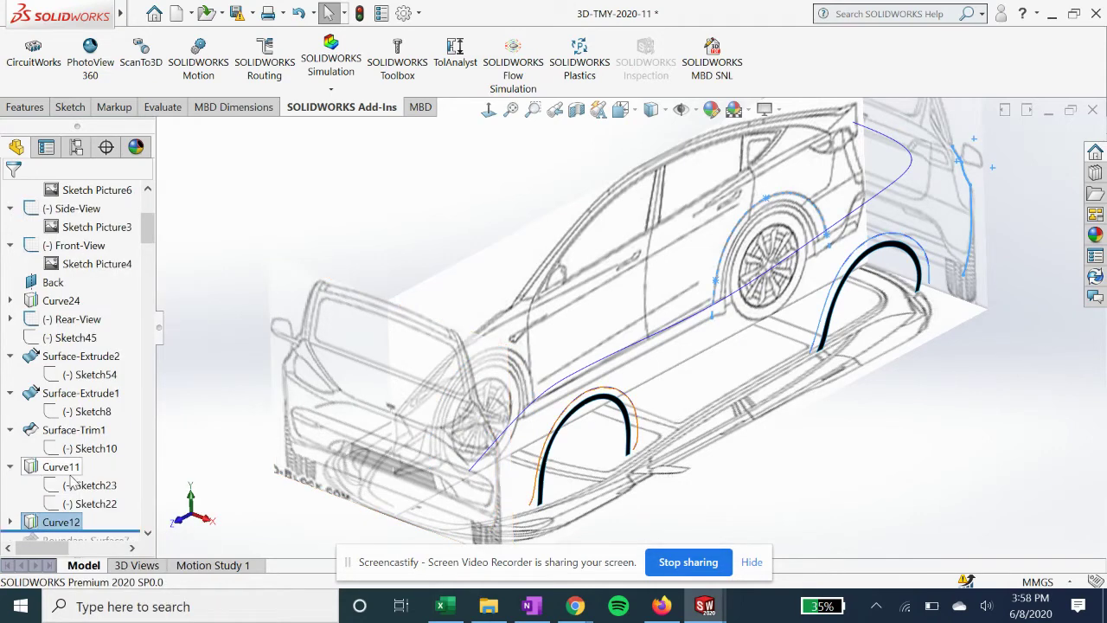
left_click(71, 470)
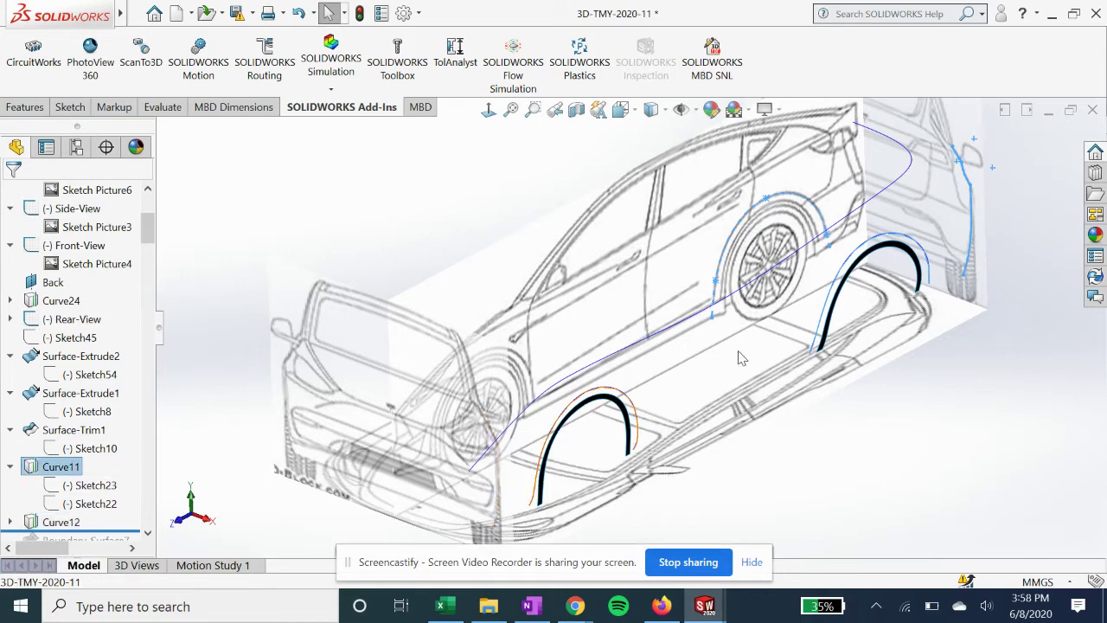
scroll(785, 381, "up", 2)
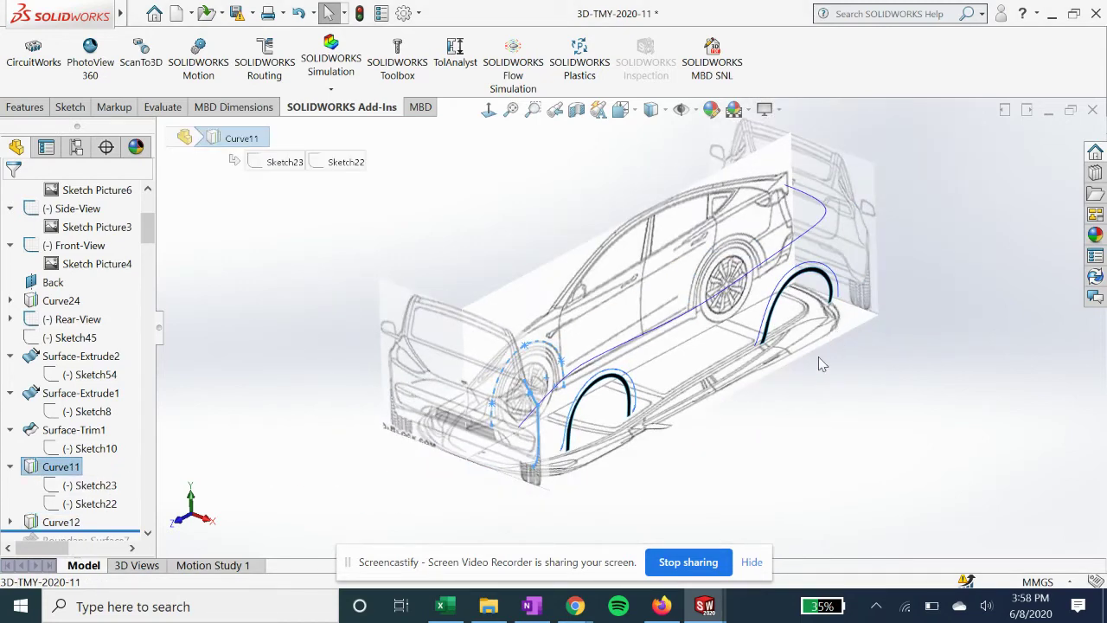
scroll(635, 389, "down", 4)
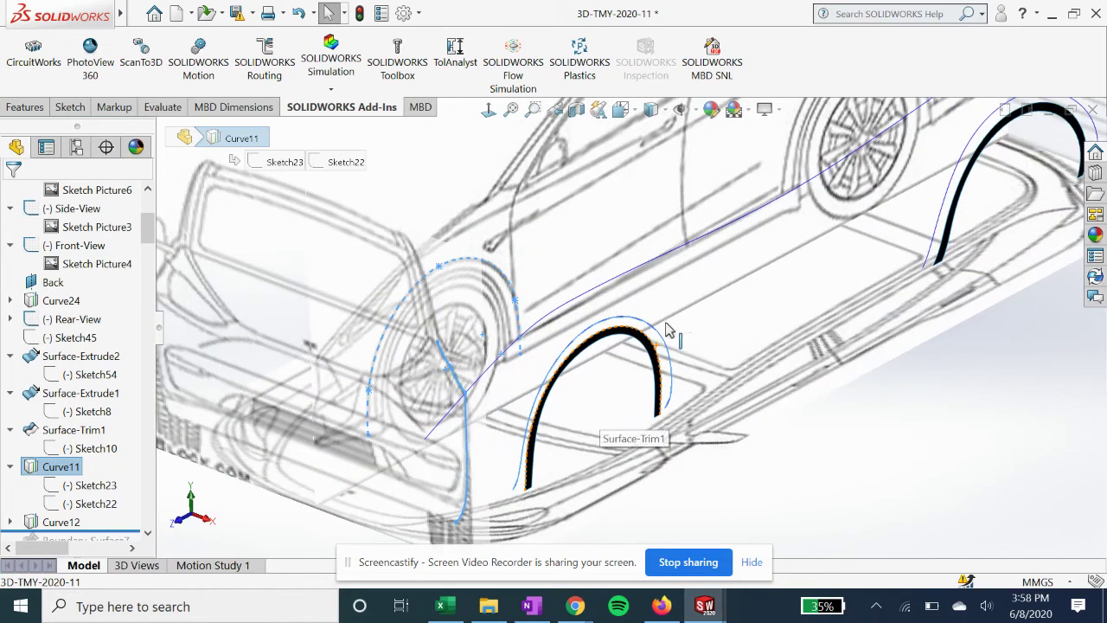
Step: Open Sketch23 of Curve11, examine its body-side profile face-on against the front-view picture, and exit the sketch
left_click(89, 487)
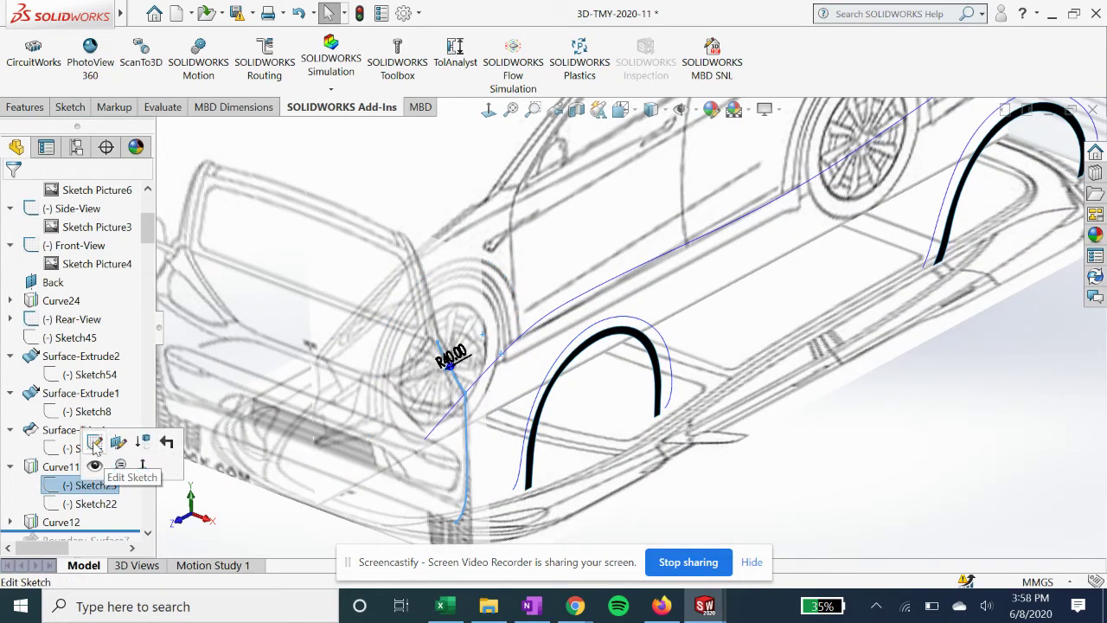
left_click(95, 443)
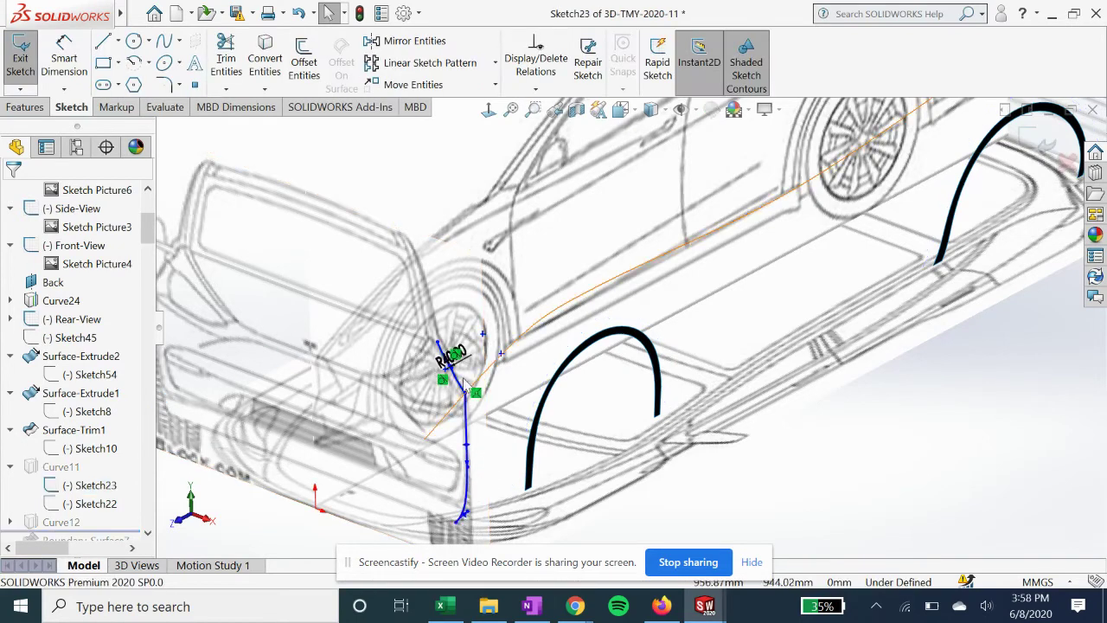
key("ctrl+8")
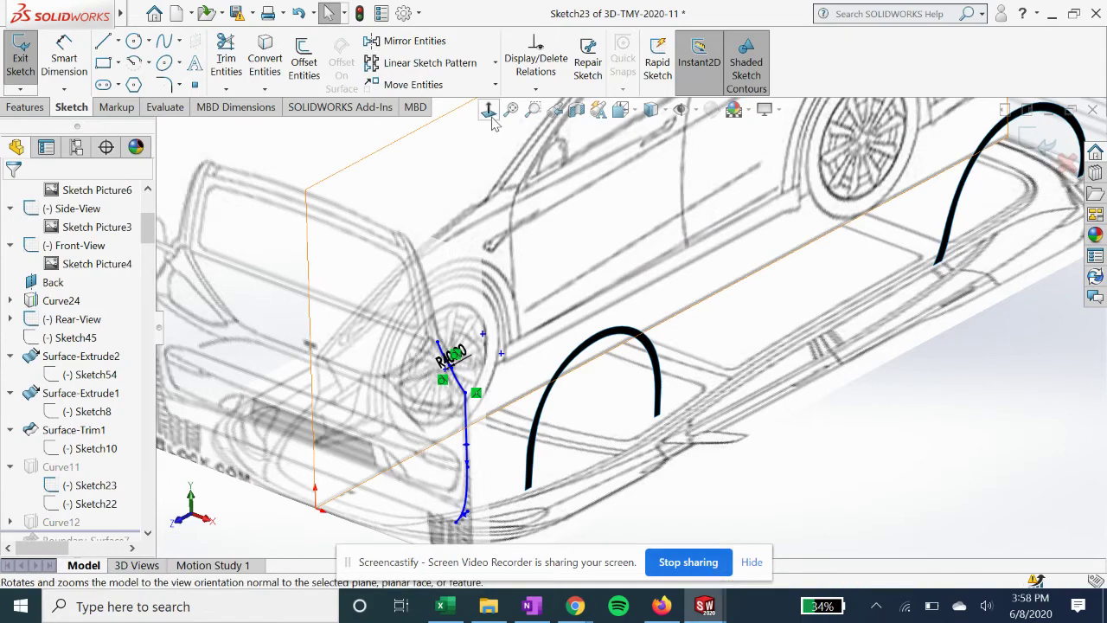
scroll(859, 304, "down", 2)
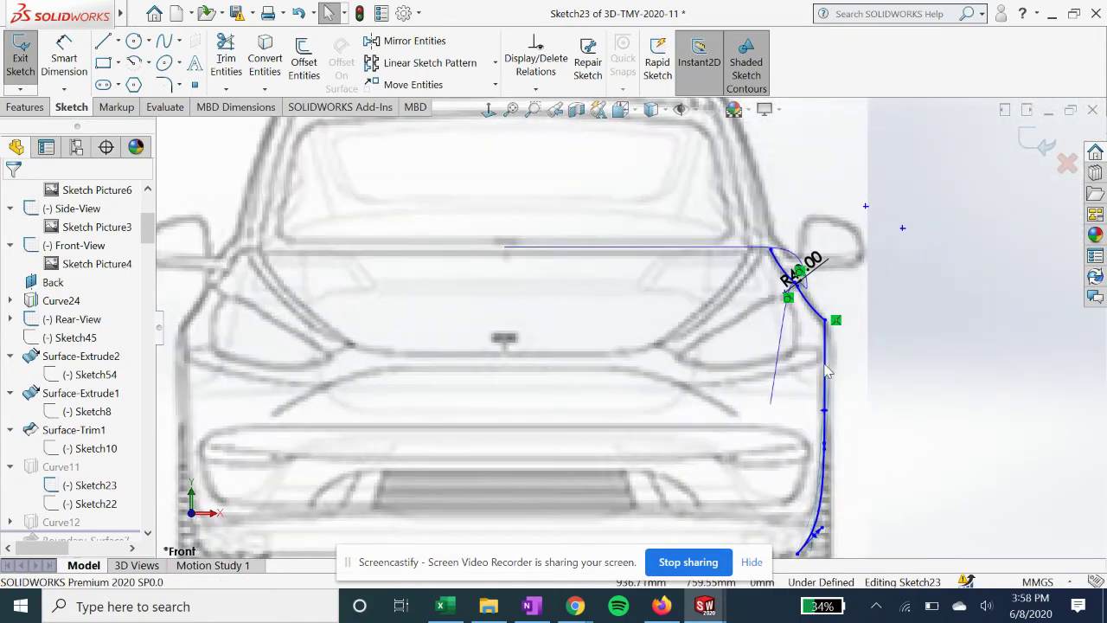
scroll(830, 380, "up", 2)
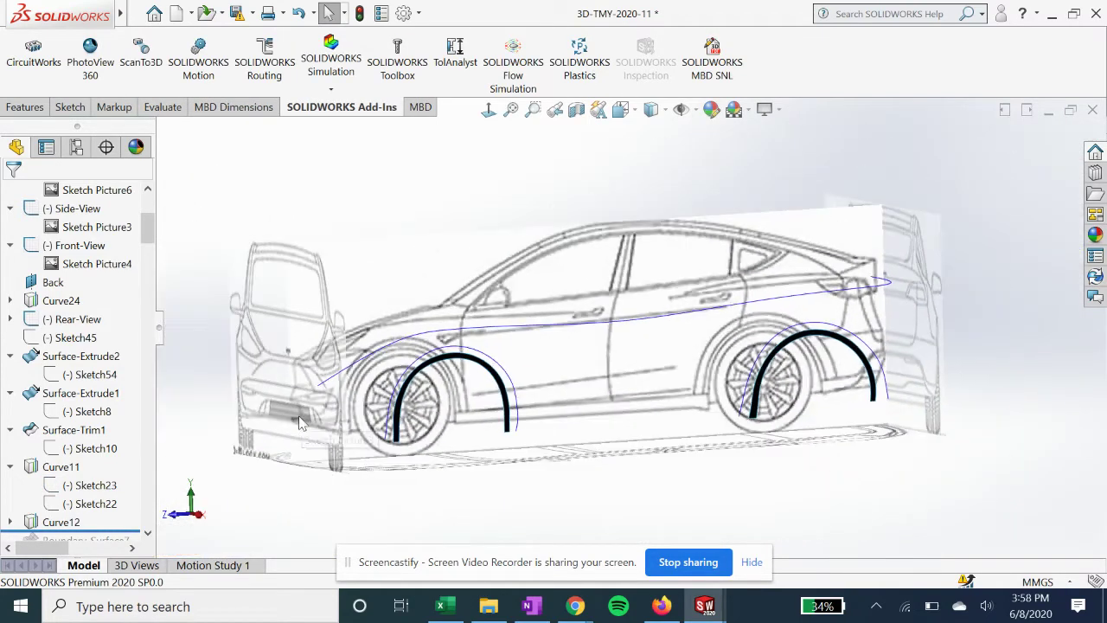
Step: Open Sketch22 of Curve11, examine its front wheel-arch outline face-on against the side-view picture, and exit the sketch
left_click(102, 501)
left_click(115, 458)
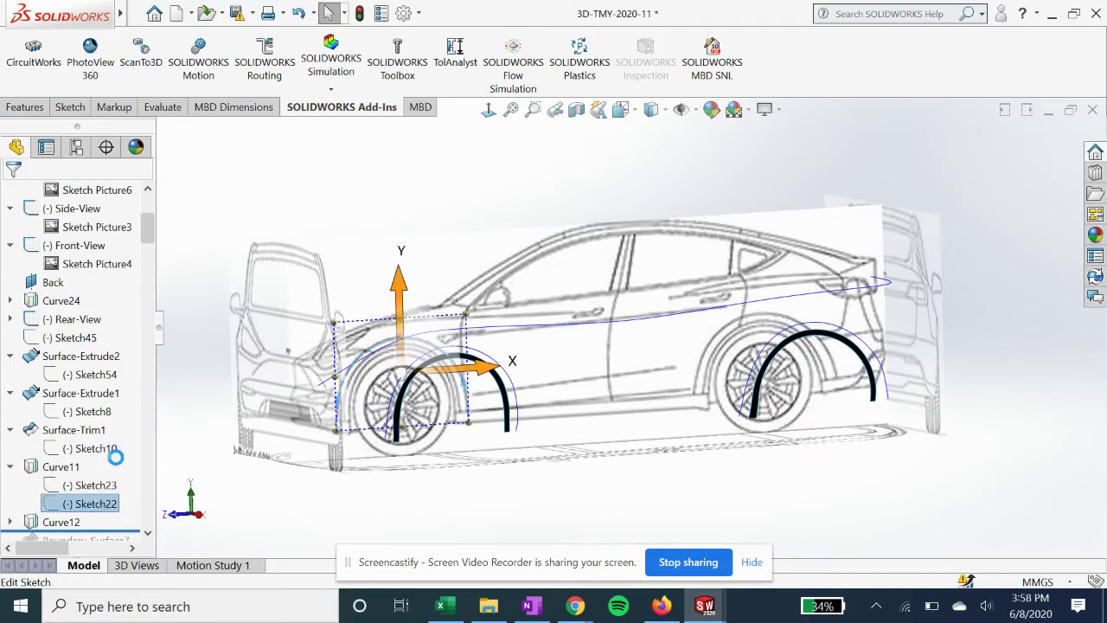
left_click(488, 110)
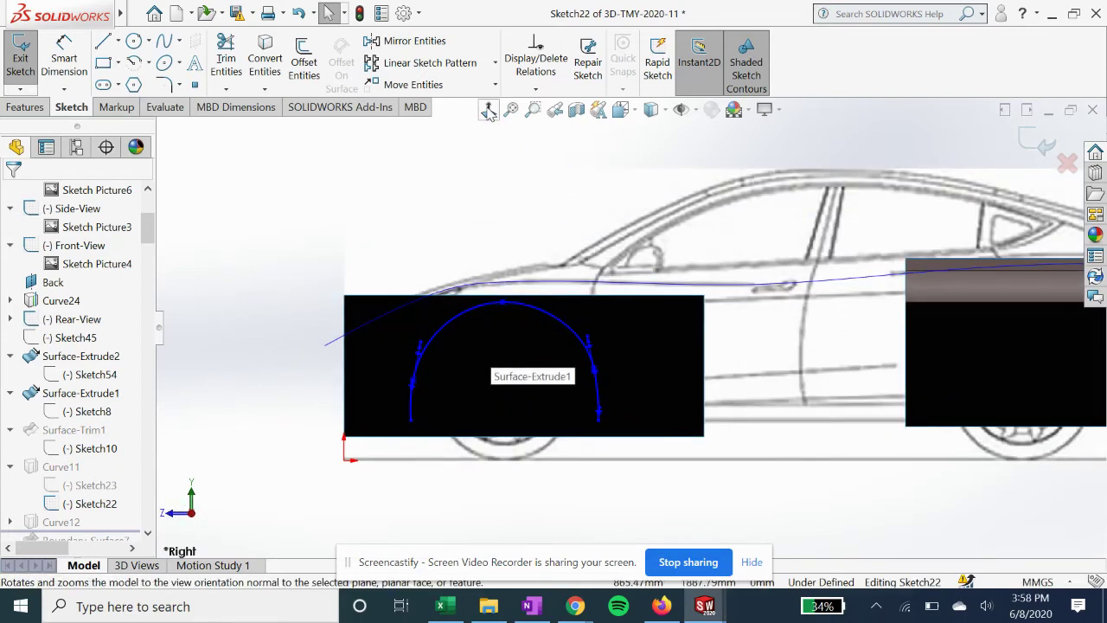
scroll(847, 406, "down", 2)
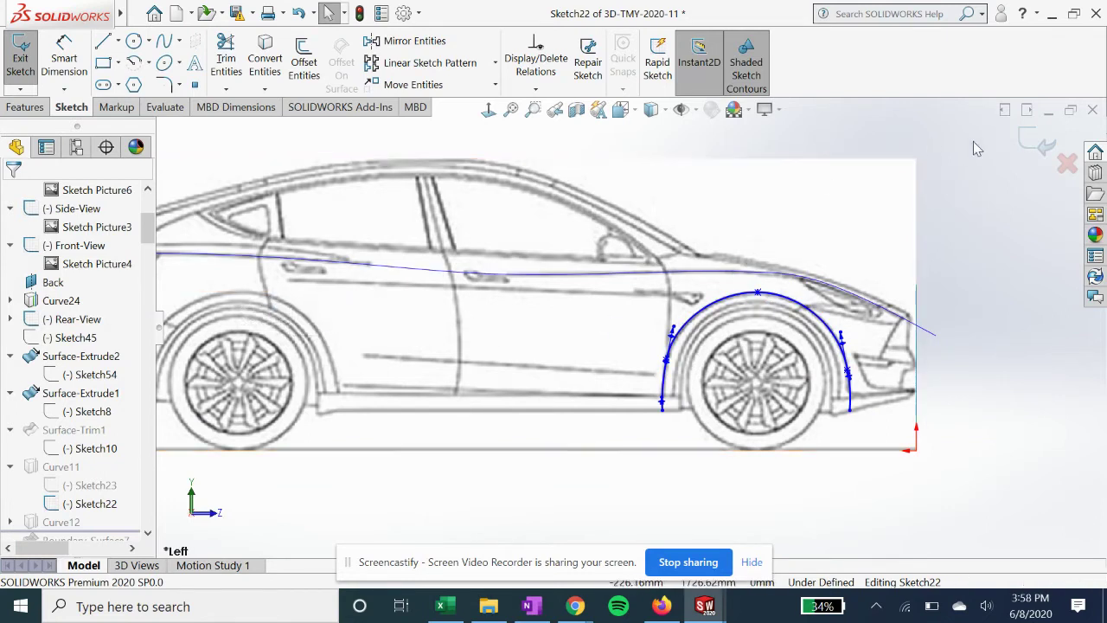
left_click(1023, 148)
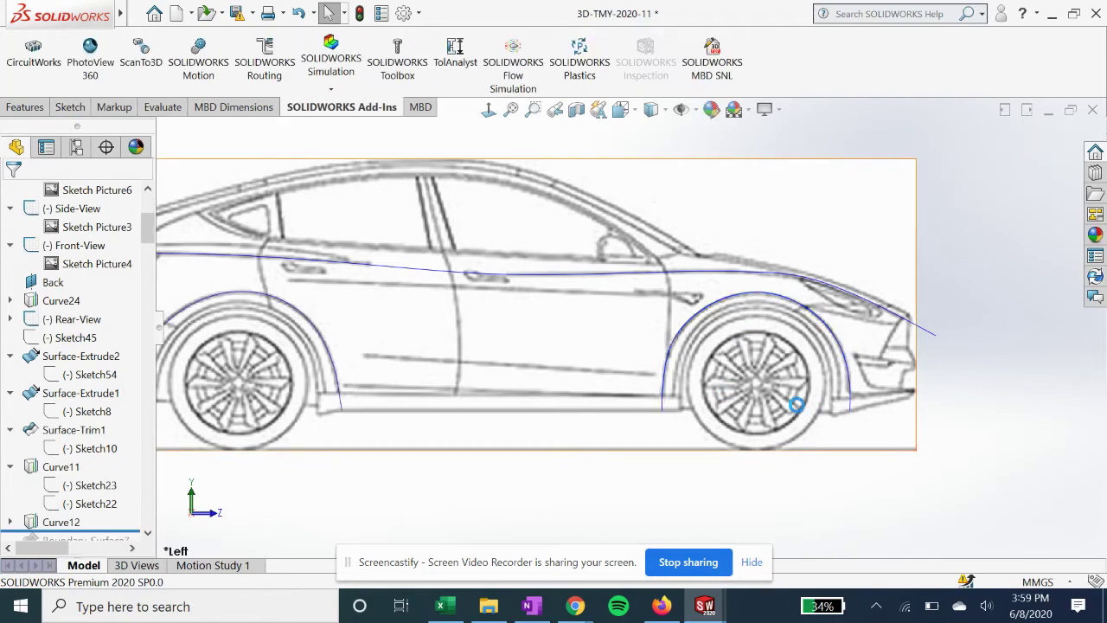
Step: Select Curve11 and compare the projected curve with its two source sketches from the front corner
mouse_move(796, 404)
middle_mouse_down()
mouse_move(690, 409)
mouse_move(447, 504)
middle_mouse_up()
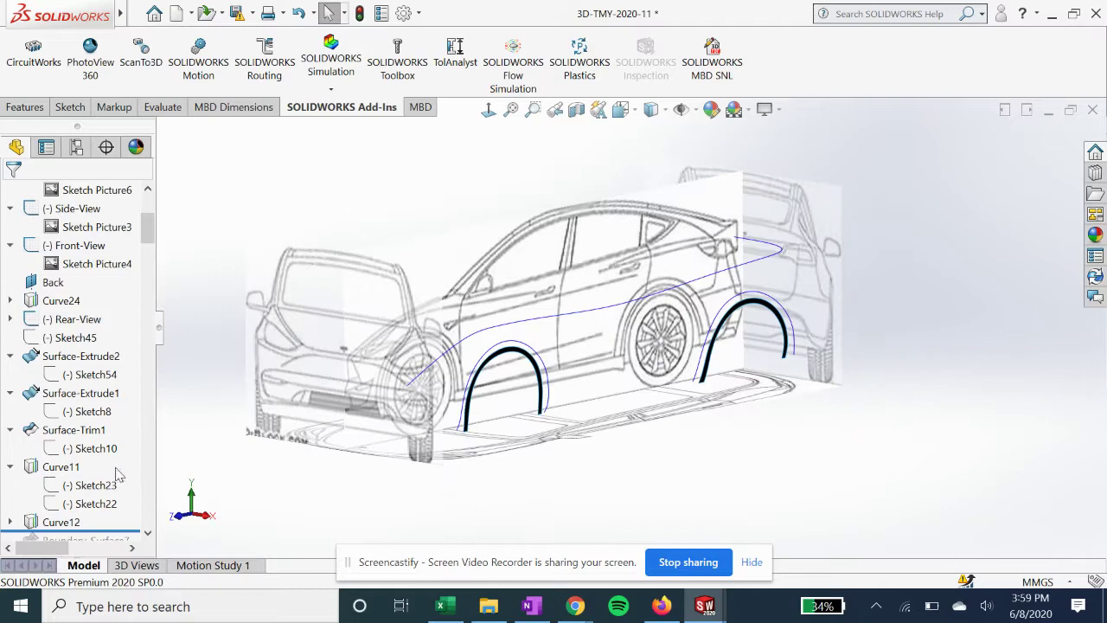
left_click(61, 466)
scroll(279, 444, "down", 2)
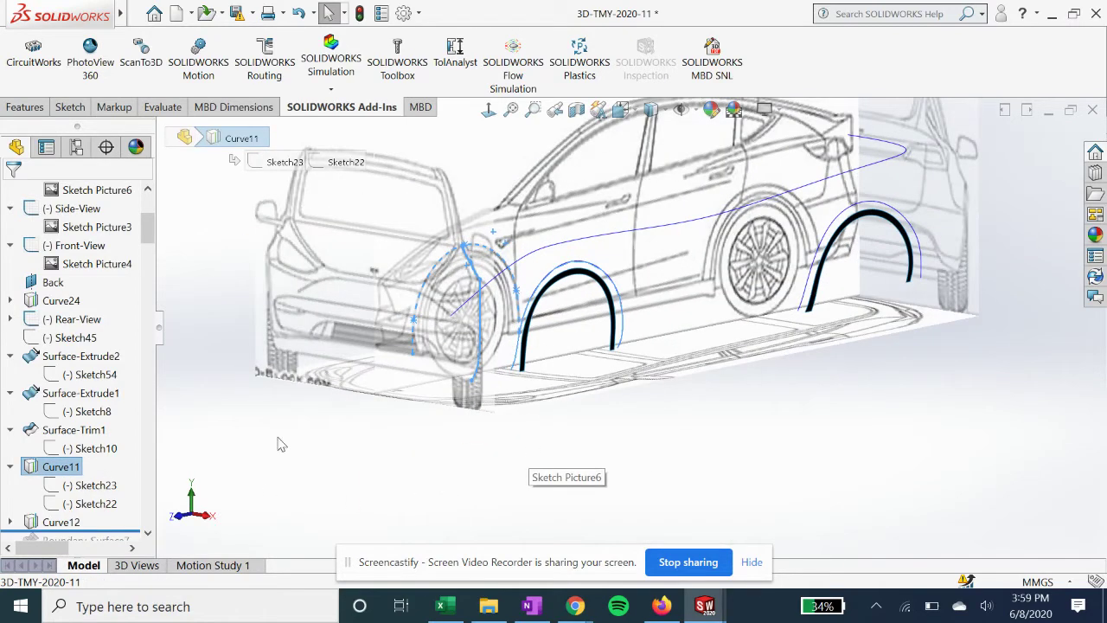
Step: Expand Curve12 and examine Sketch27, its rear wheel-arch outline, face-on against the side-view picture
scroll(73, 435, "down", 2)
left_click(9, 412)
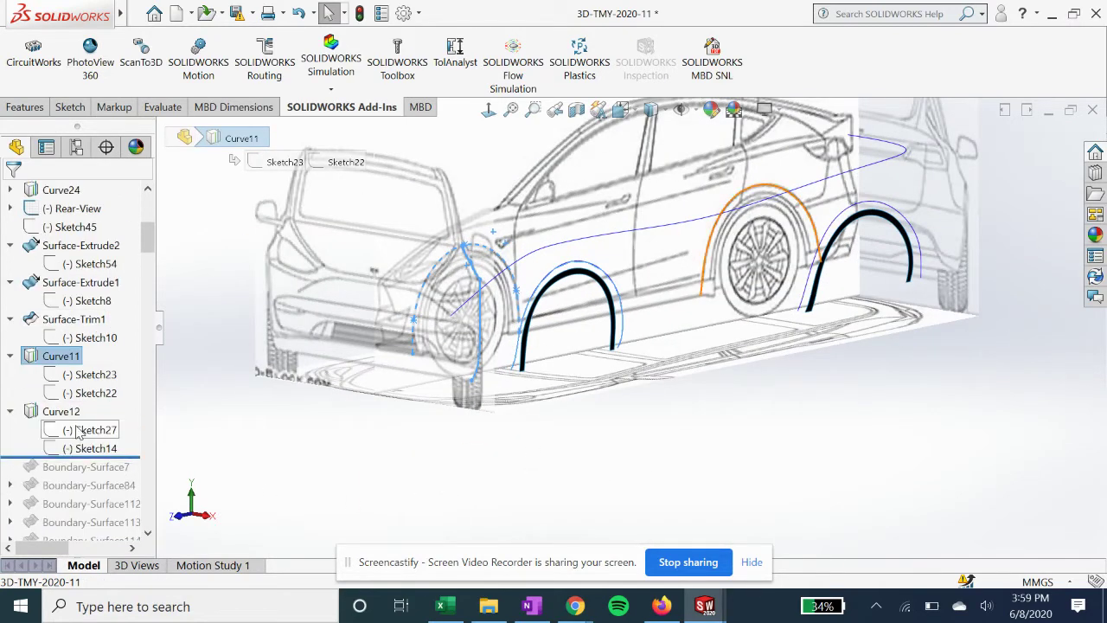
left_click(90, 430)
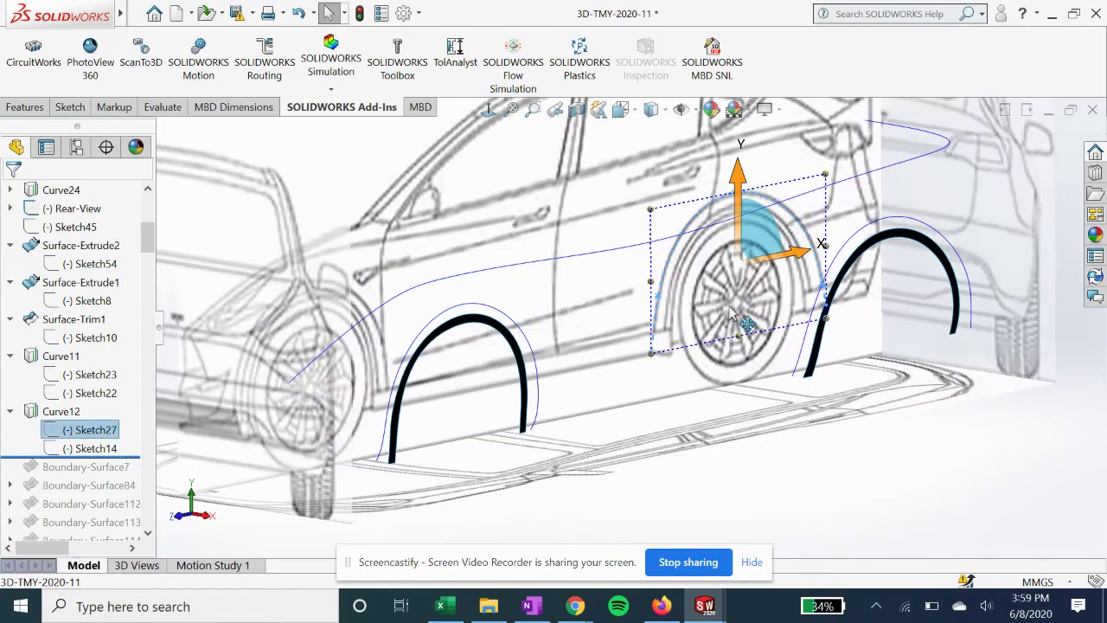
left_click(488, 109)
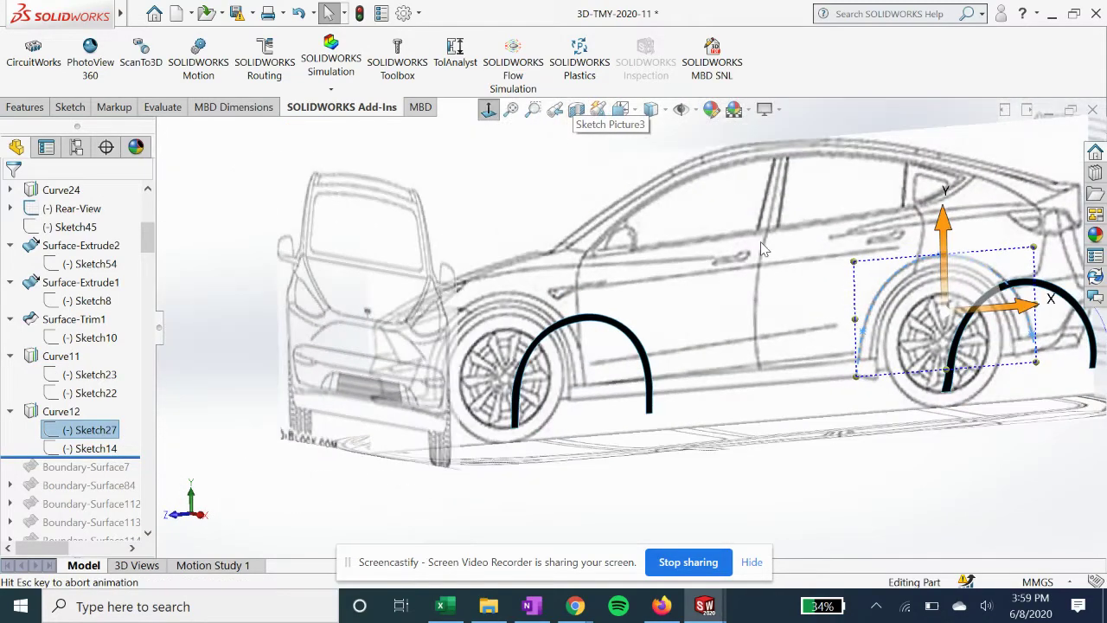
scroll(808, 378, "down", 3)
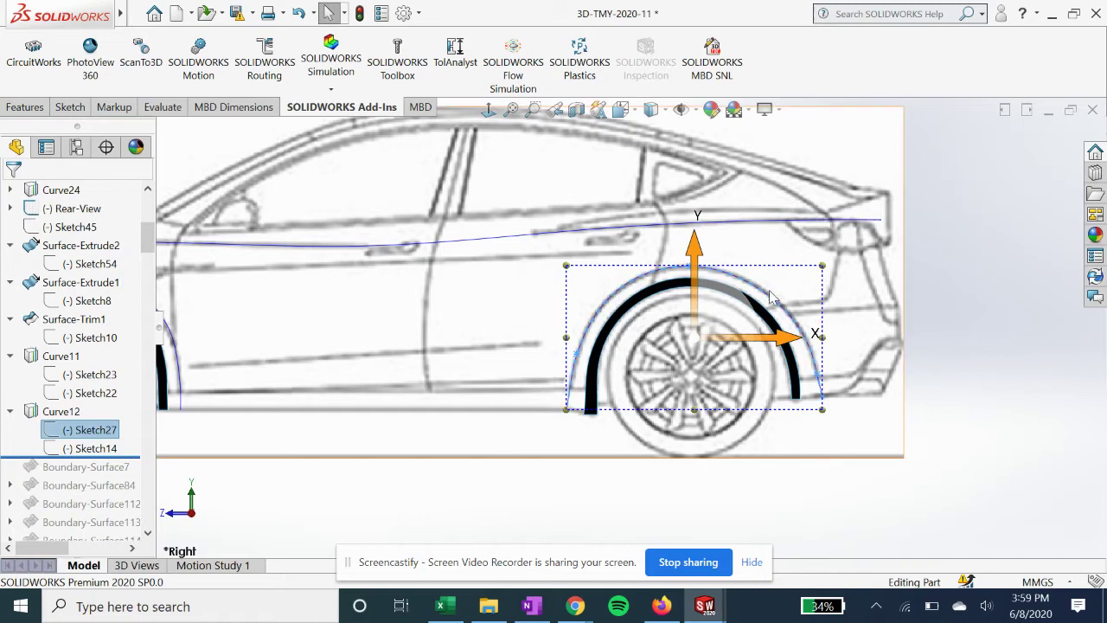
scroll(836, 344, "down", 1)
scroll(640, 321, "up", 4)
middle_click_drag(522, 351, 605, 381)
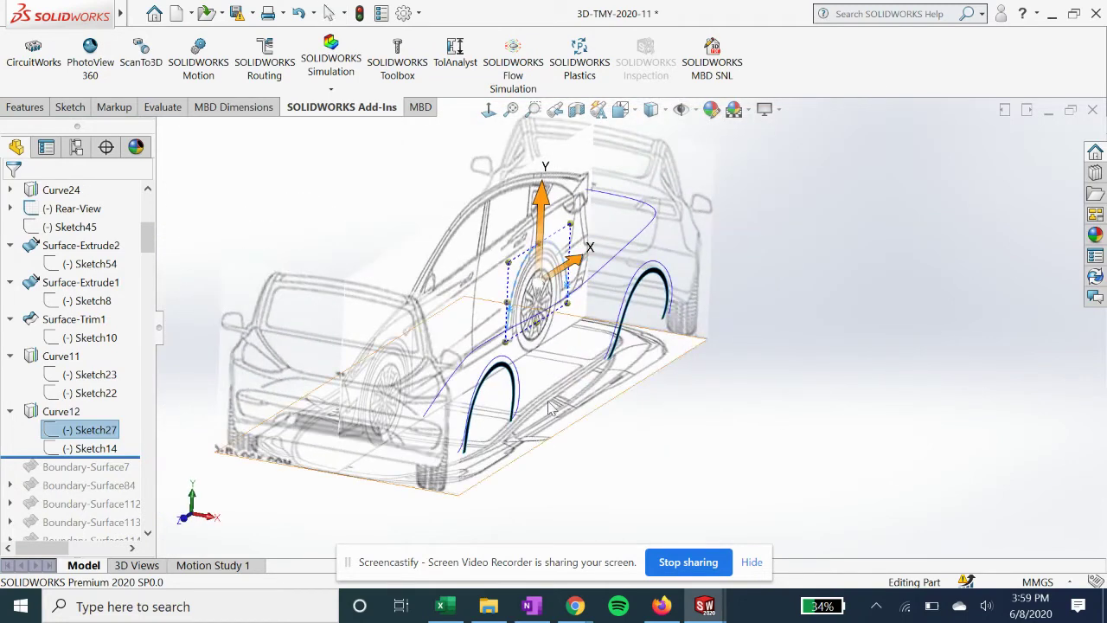
Step: Display Sketch14 of Curve12 with its dimensions and examine its body-side profile against the rear-view picture
double_click(95, 448)
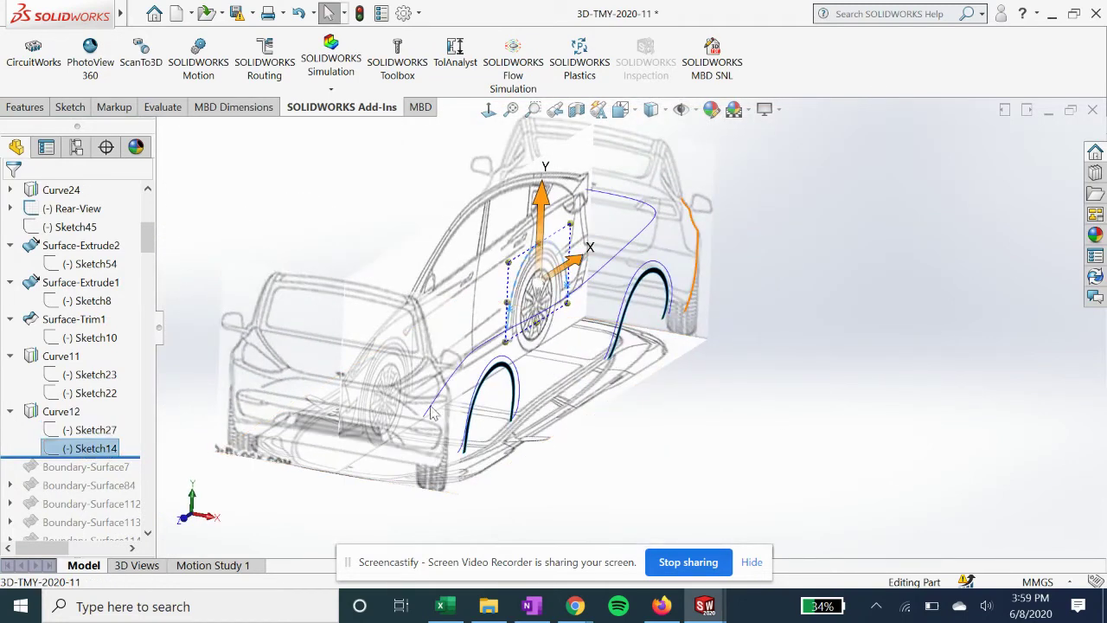
scroll(732, 279, "up", 3)
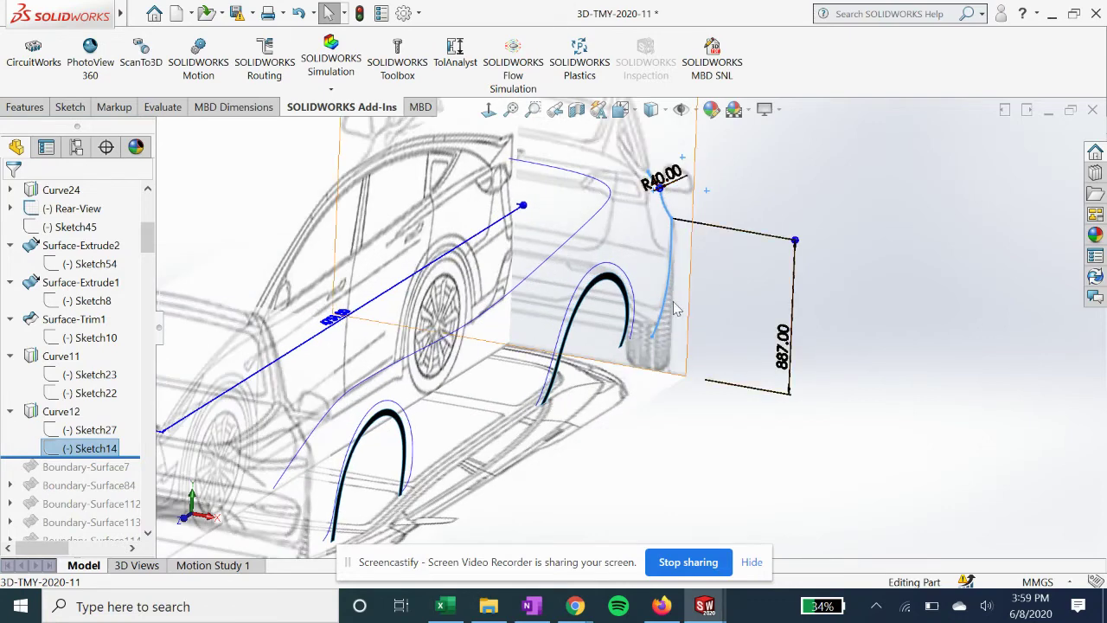
left_click(107, 445)
right_click(109, 445)
left_click(114, 233)
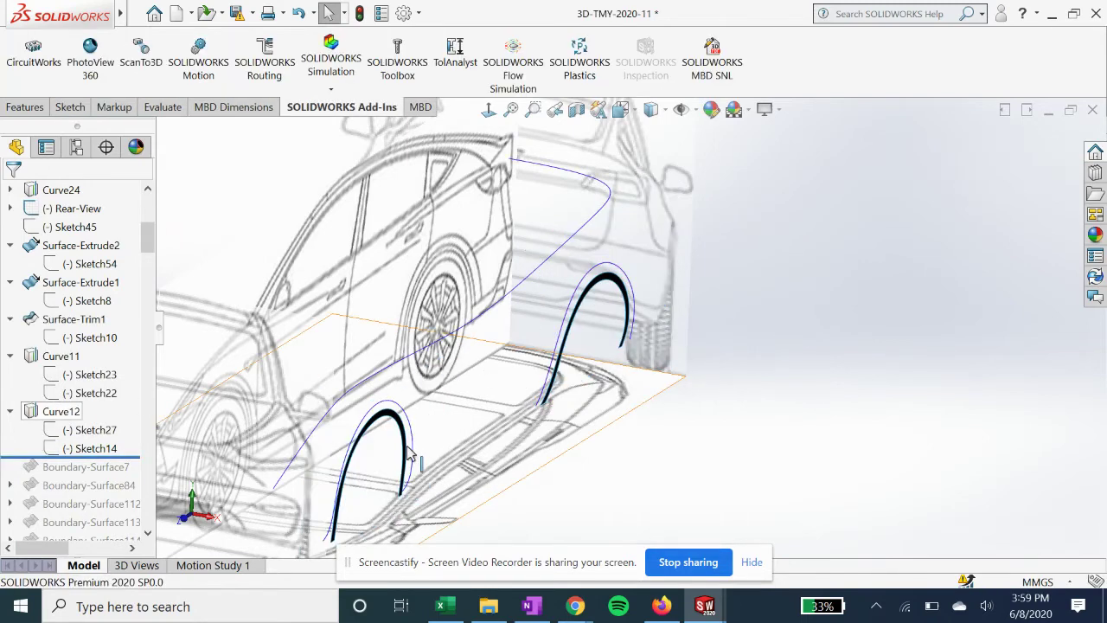
Step: Open the definition of Curve12, examine the two sketches projected onto each other, and accept it
left_click(67, 417)
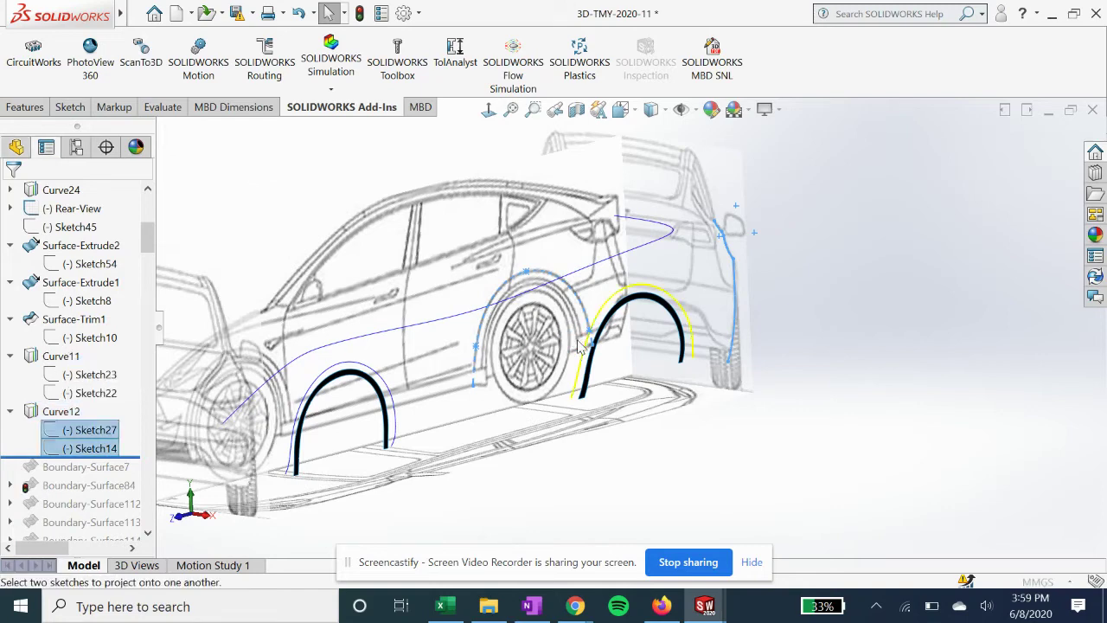
left_click(12, 194)
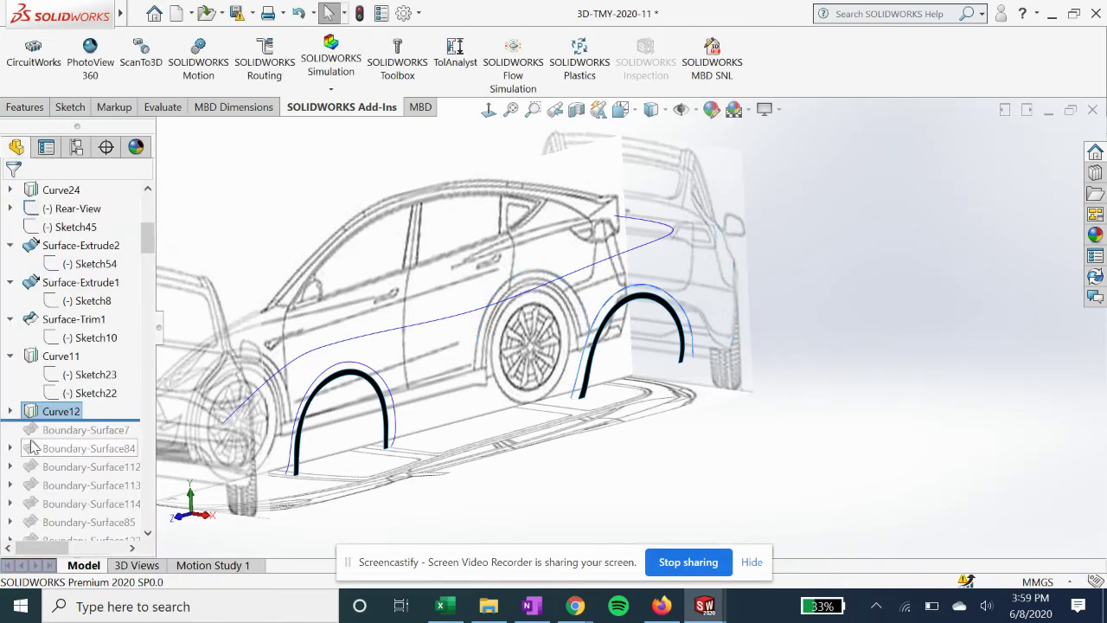
Step: Roll the feature history forward past Boundary-Surface7 and view the new surface around the front wheel arch
mouse_move(137, 419)
left_mouse_down()
mouse_move(137, 451)
mouse_move(137, 430)
left_mouse_up()
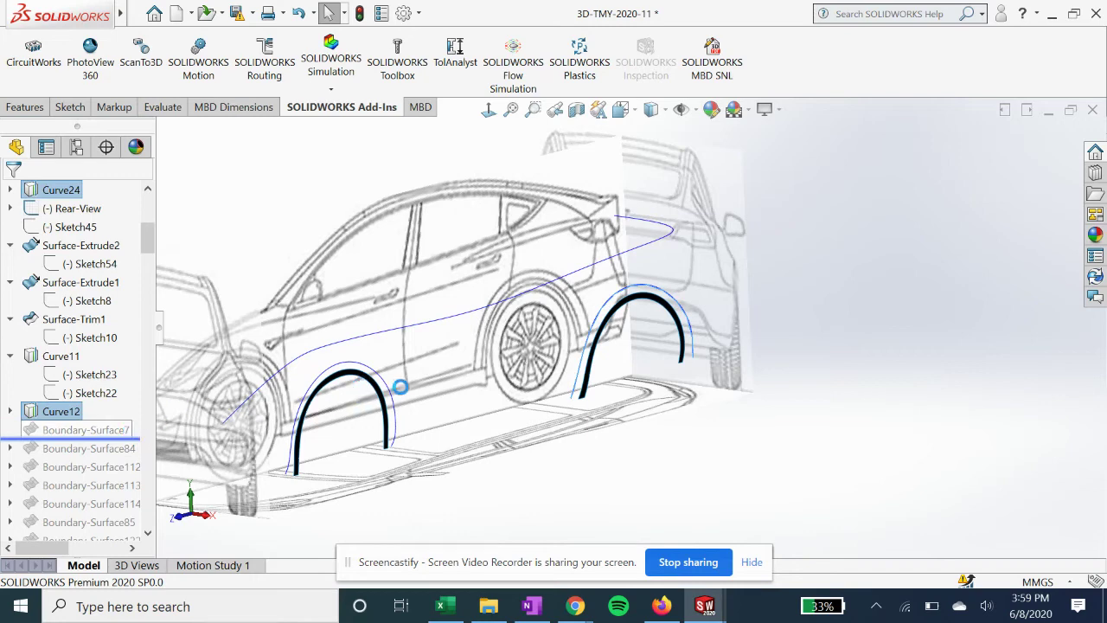
right_click(101, 432)
left_click(570, 504)
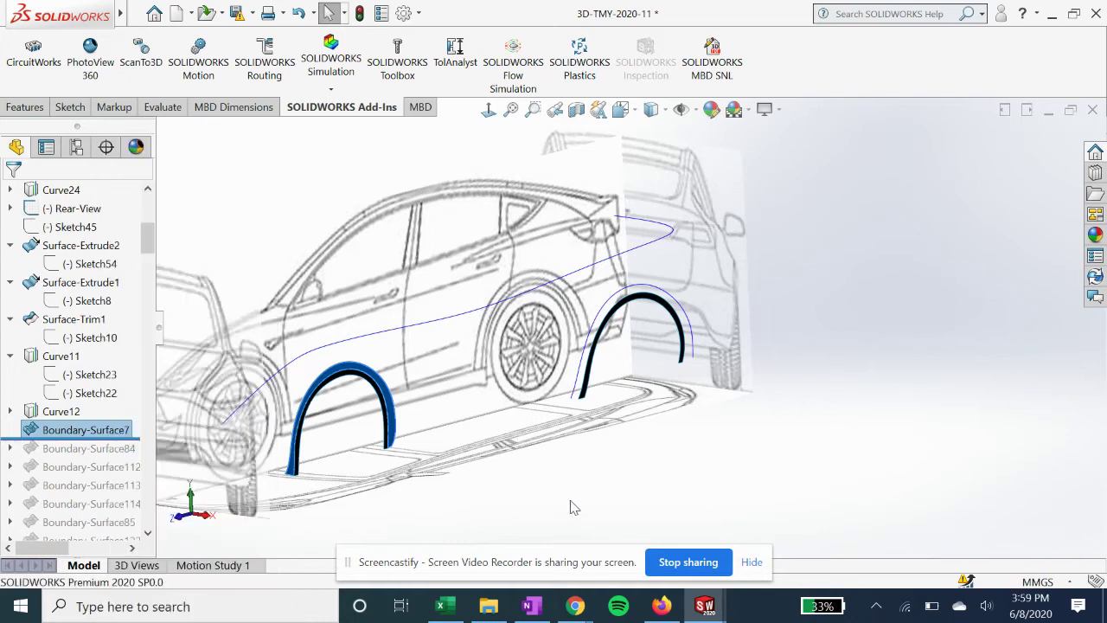
scroll(332, 427, "up", 1)
middle_click_drag(336, 435, 259, 430)
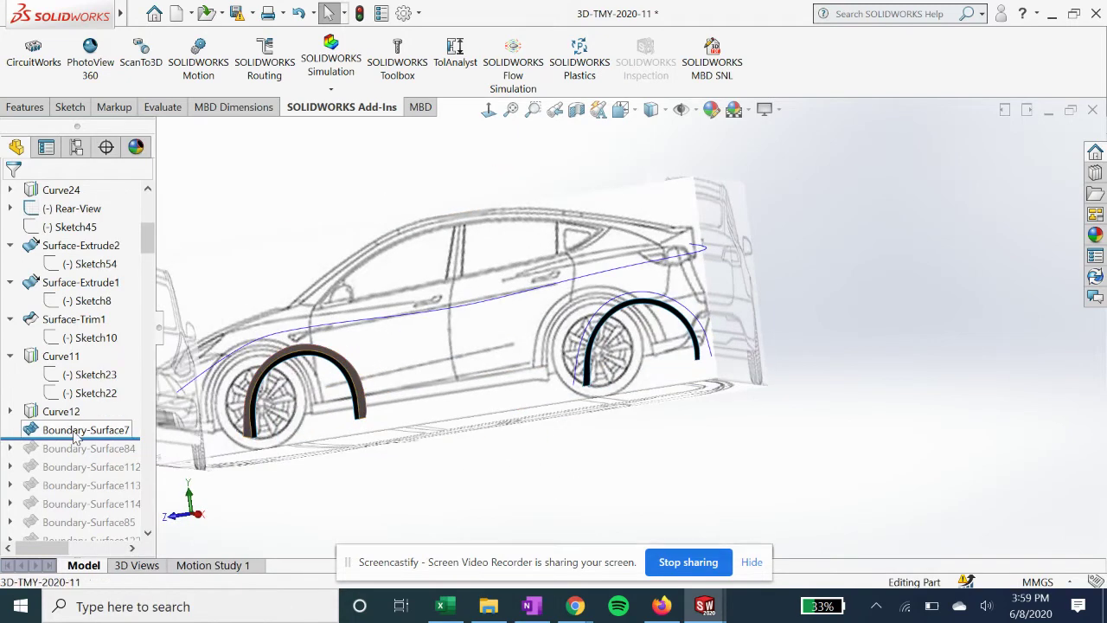
Step: Open the definition of Boundary-Surface7, examine Curve11 and the trim edge as its Direction 1 curves, and accept it
right_click(102, 430)
left_click(87, 156)
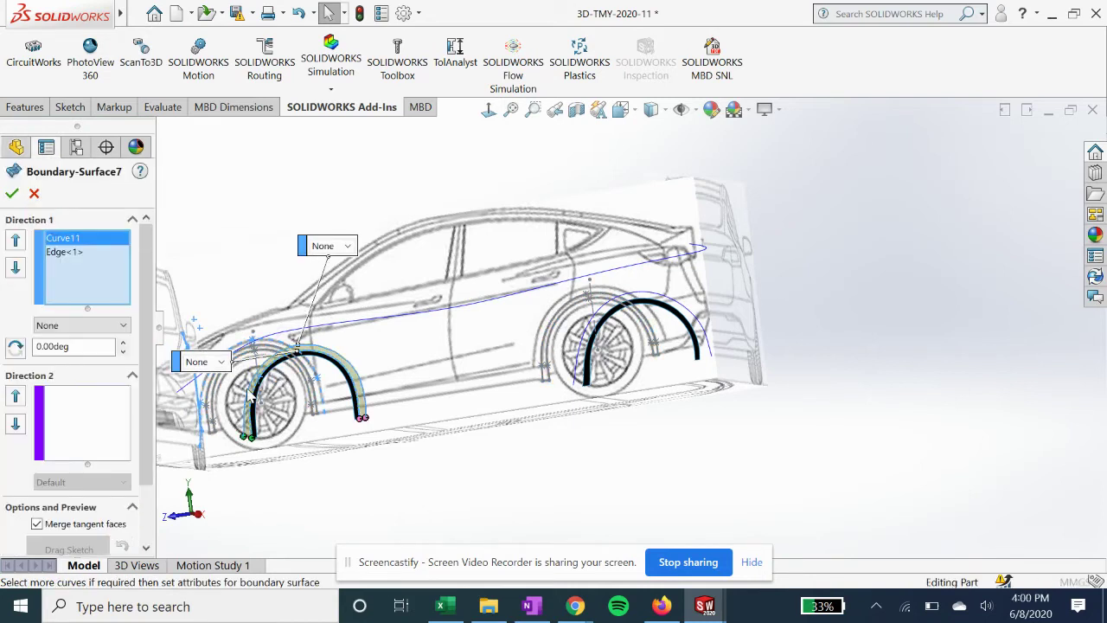
scroll(249, 396, "down", 5)
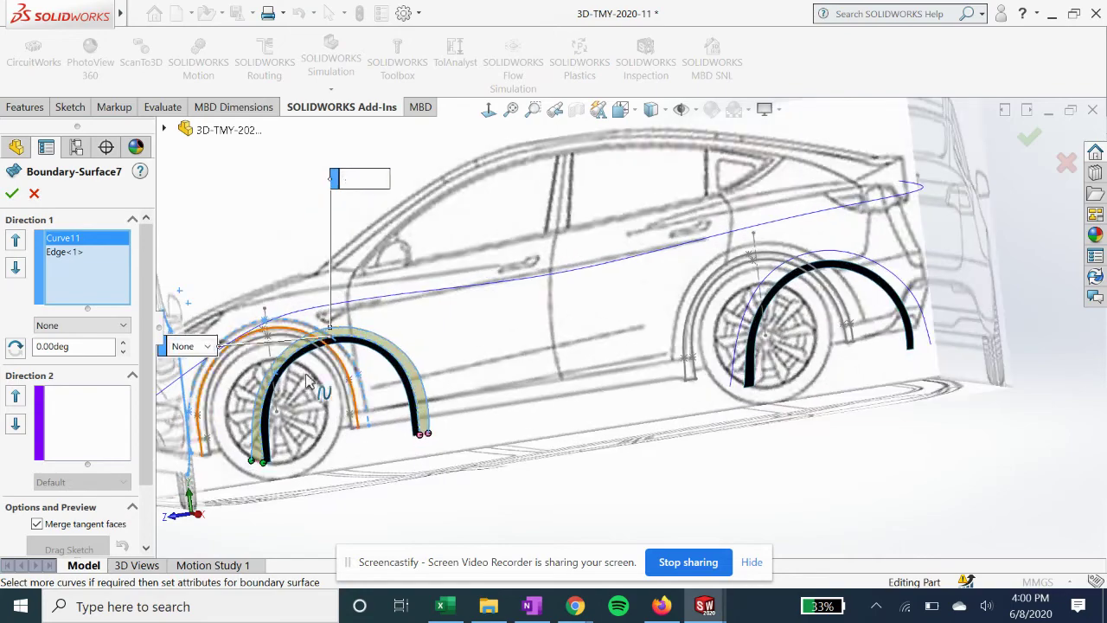
middle_click_drag(325, 435, 284, 380)
left_click(74, 253)
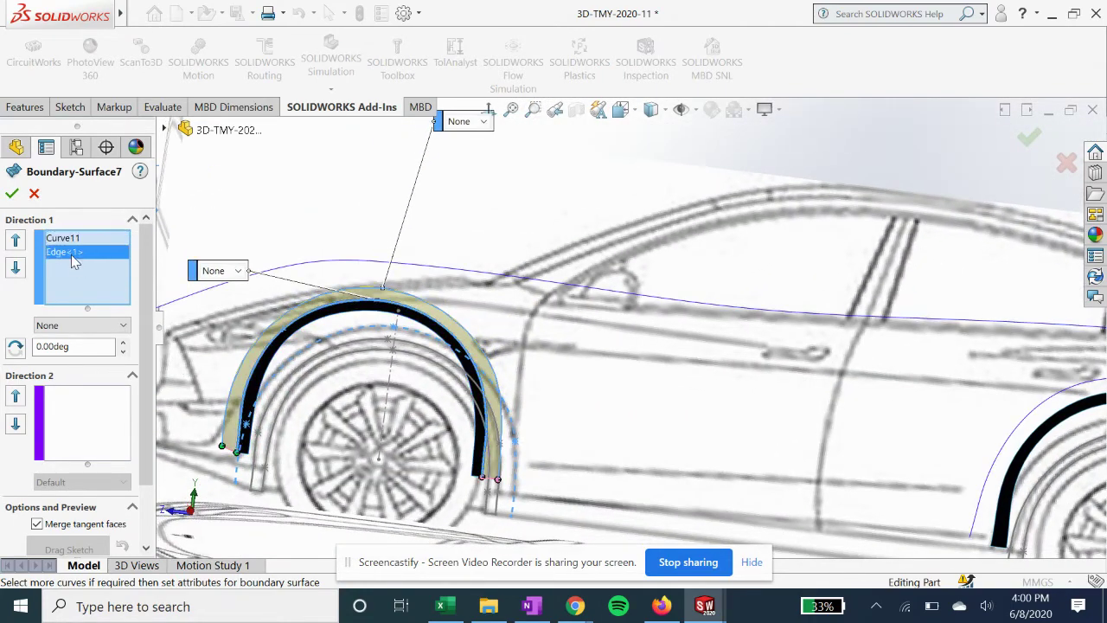
left_click(63, 238)
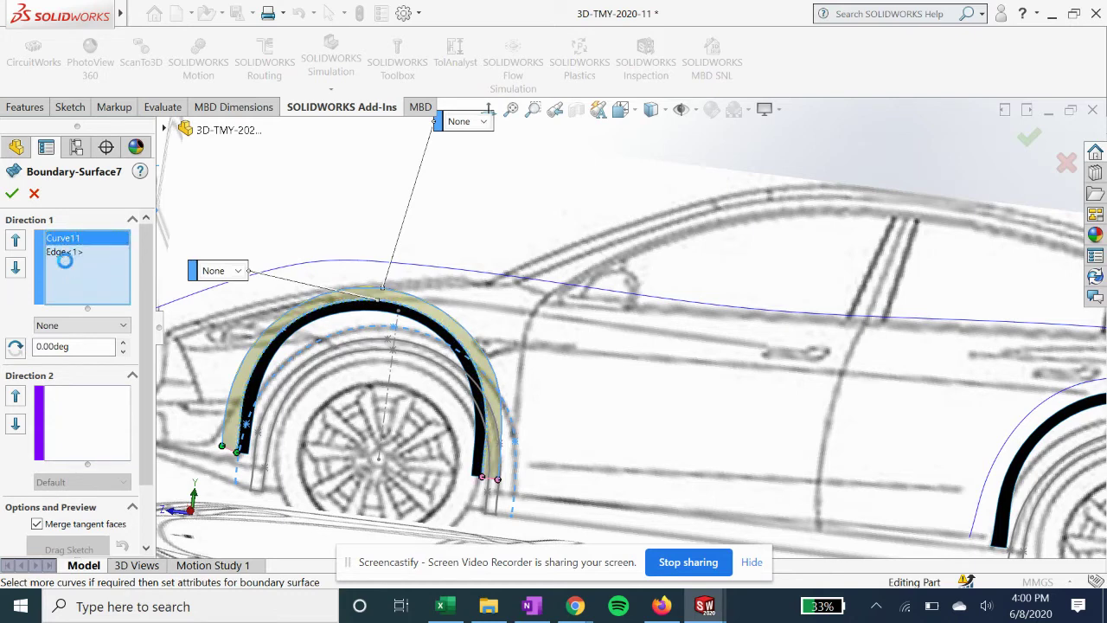
left_click(67, 253)
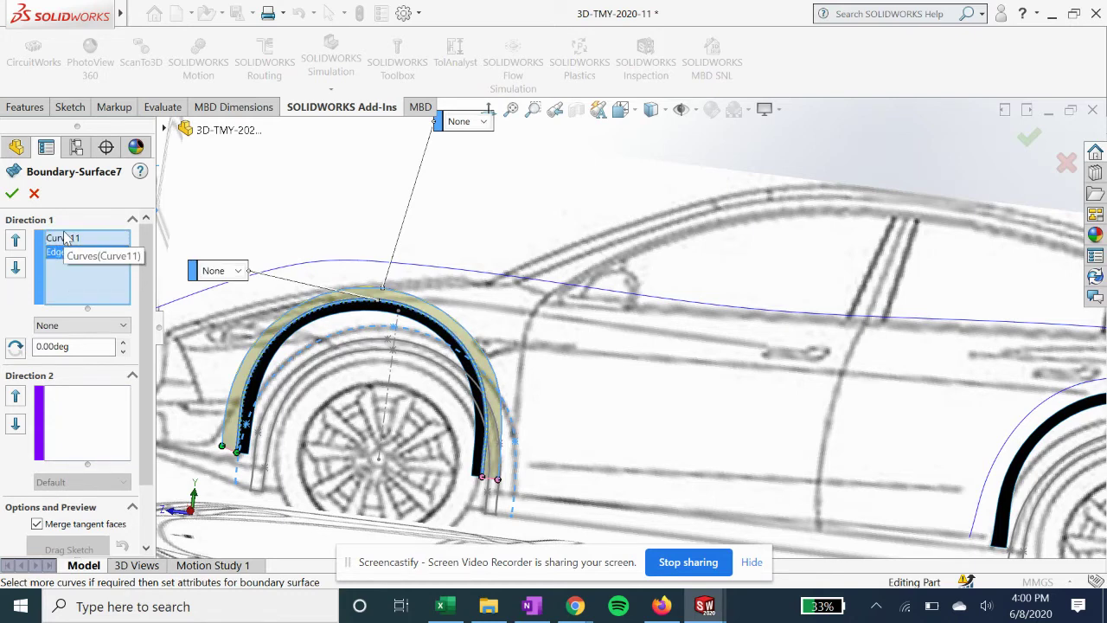
left_click(64, 239)
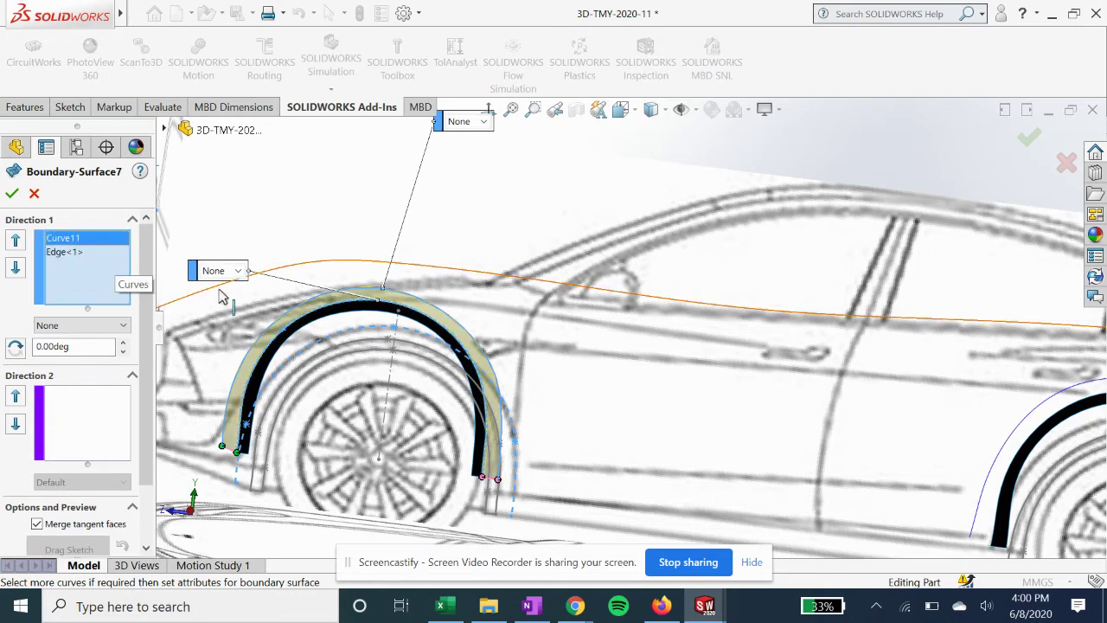
left_click(12, 193)
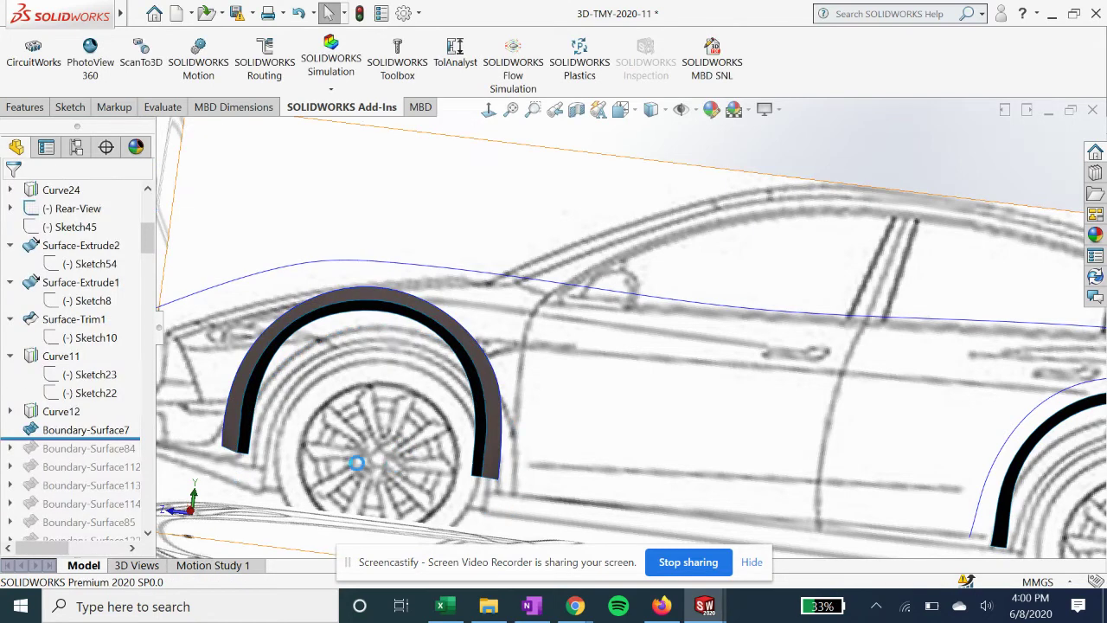
Step: Roll the feature history forward past Boundary-Surface84 at the rear wheel arch and expand that feature
scroll(473, 433, "up", 6)
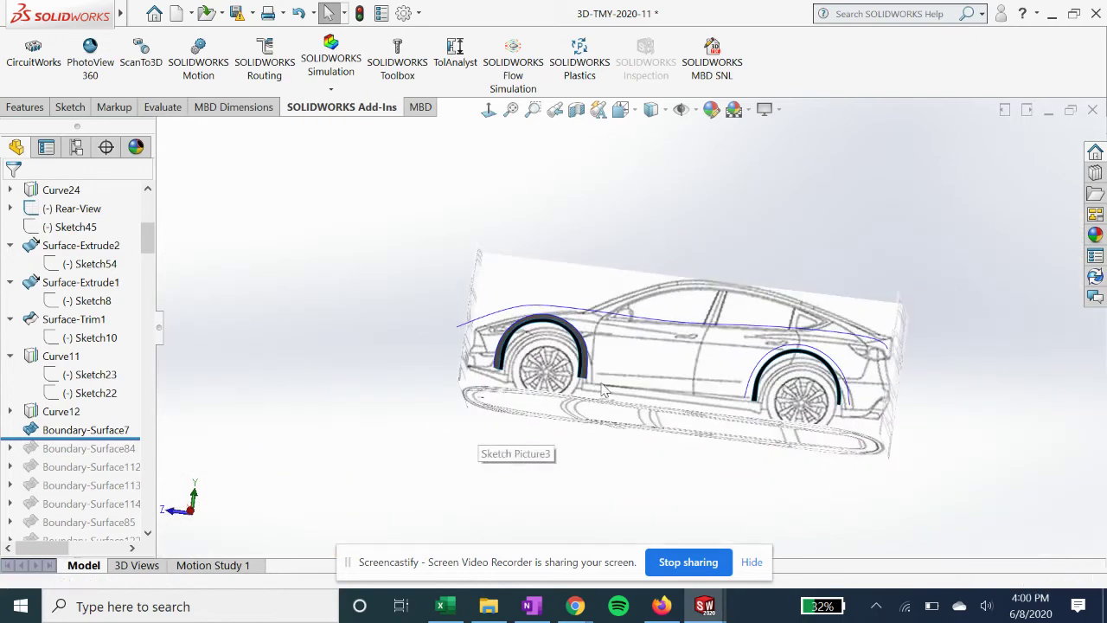
middle_click_drag(474, 432, 648, 438)
scroll(648, 437, "down", 1)
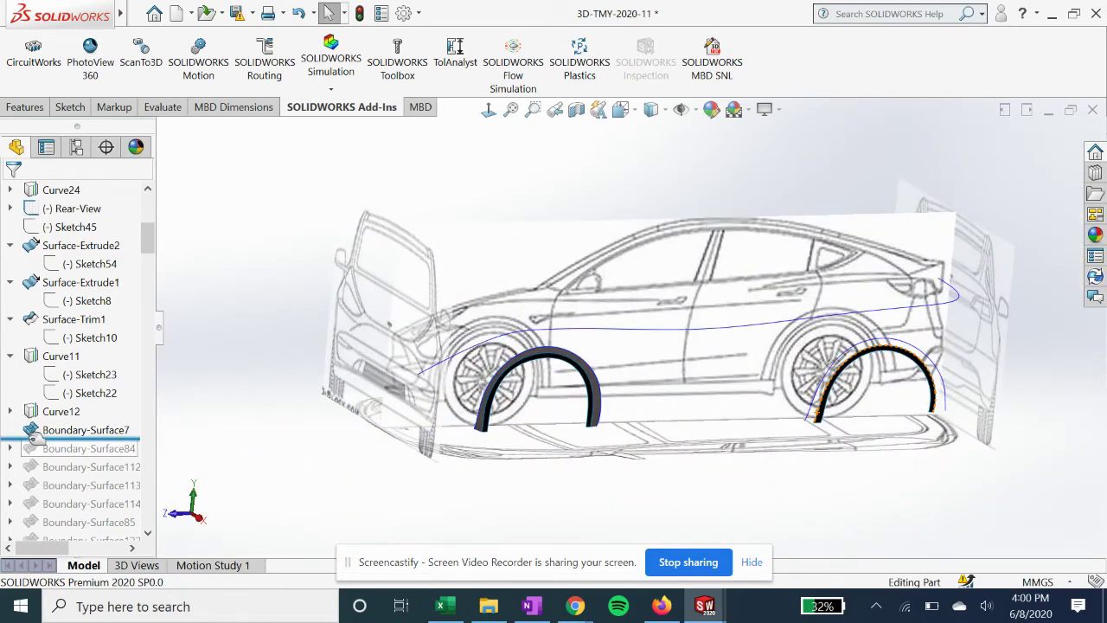
left_click_drag(31, 436, 31, 439)
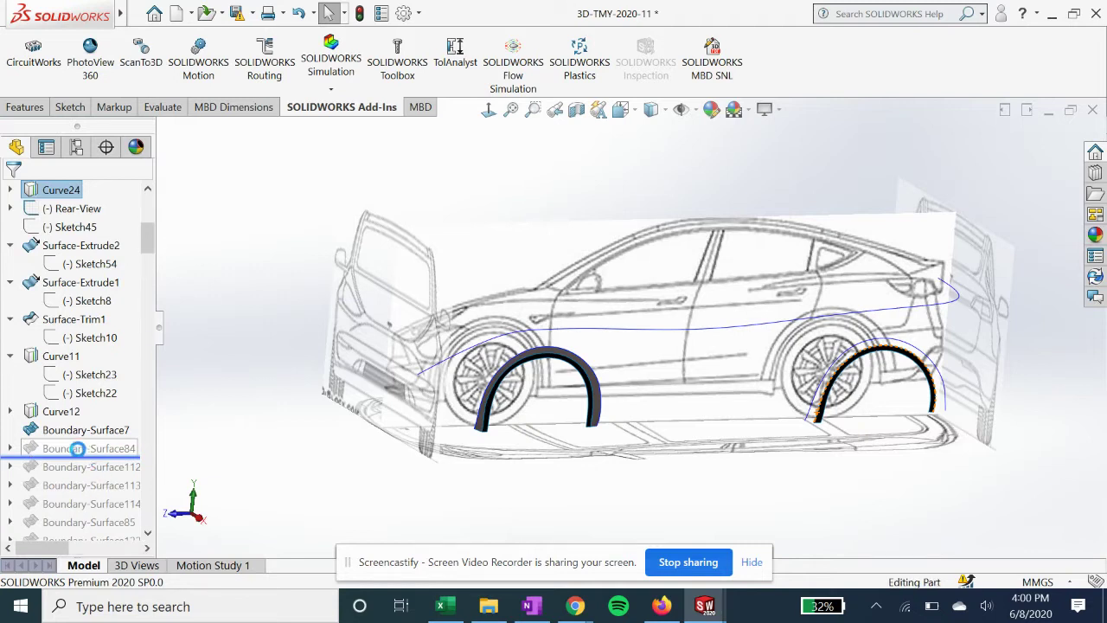
left_click_drag(81, 455, 77, 449)
left_click(10, 447)
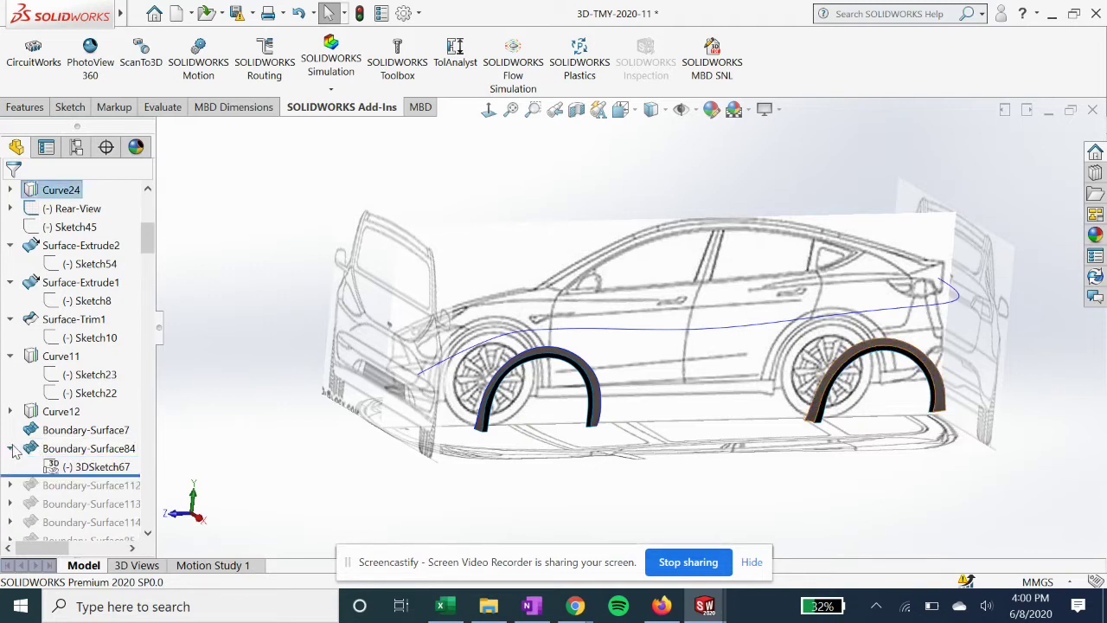
Step: Open 3DSketch67 of Boundary-Surface84 and view its short connecting curves at the rear wheel arch from several directions, including face-on
left_click(97, 466)
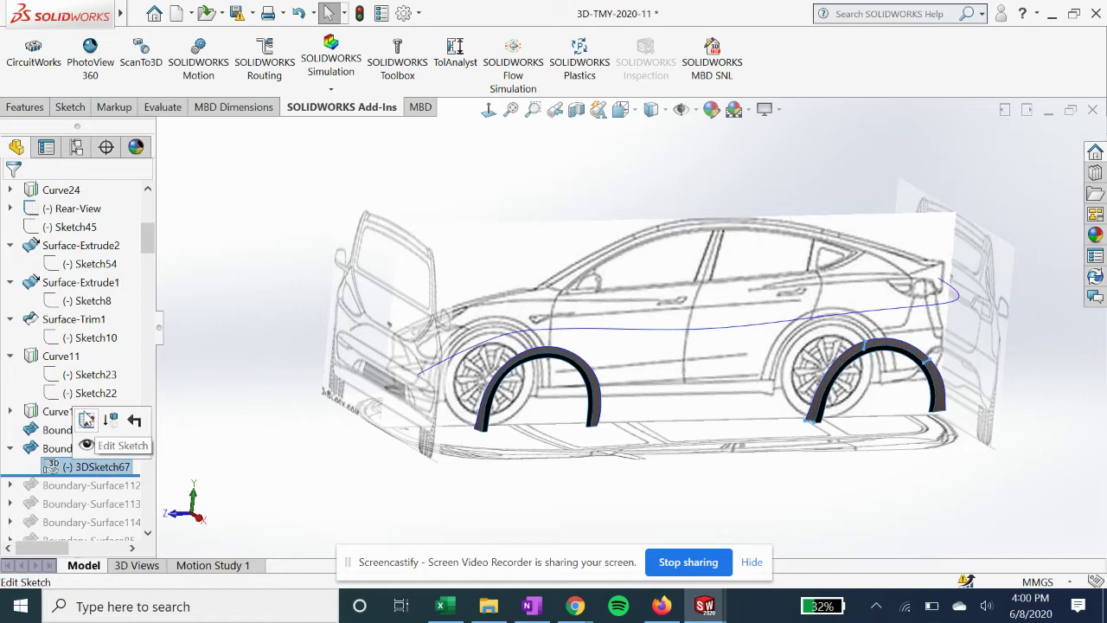
left_click(87, 421)
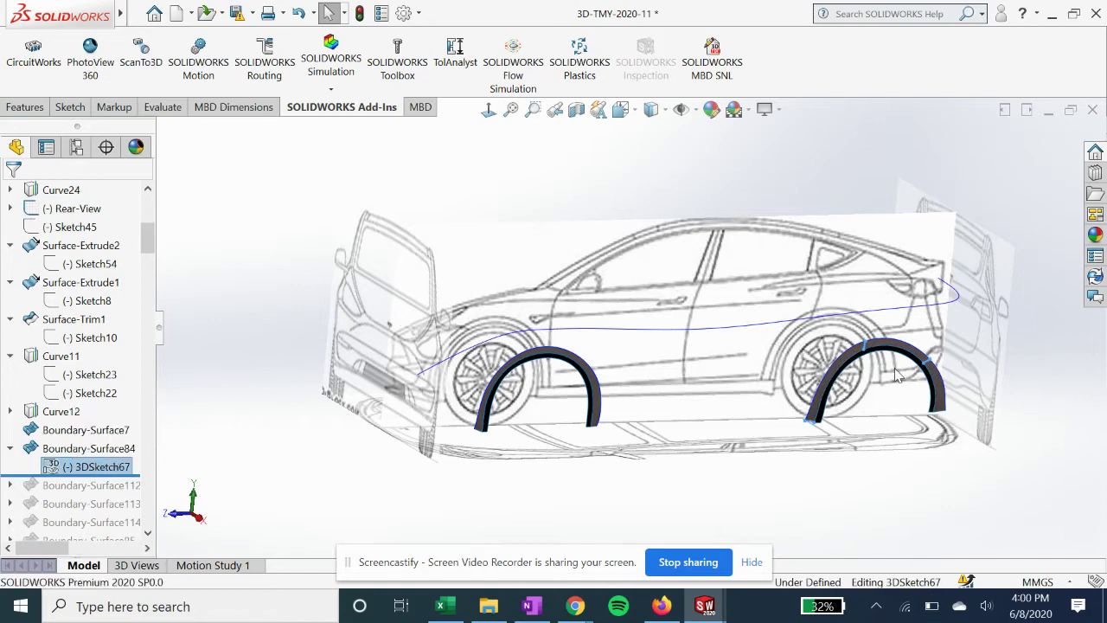
scroll(918, 373, "down", 6)
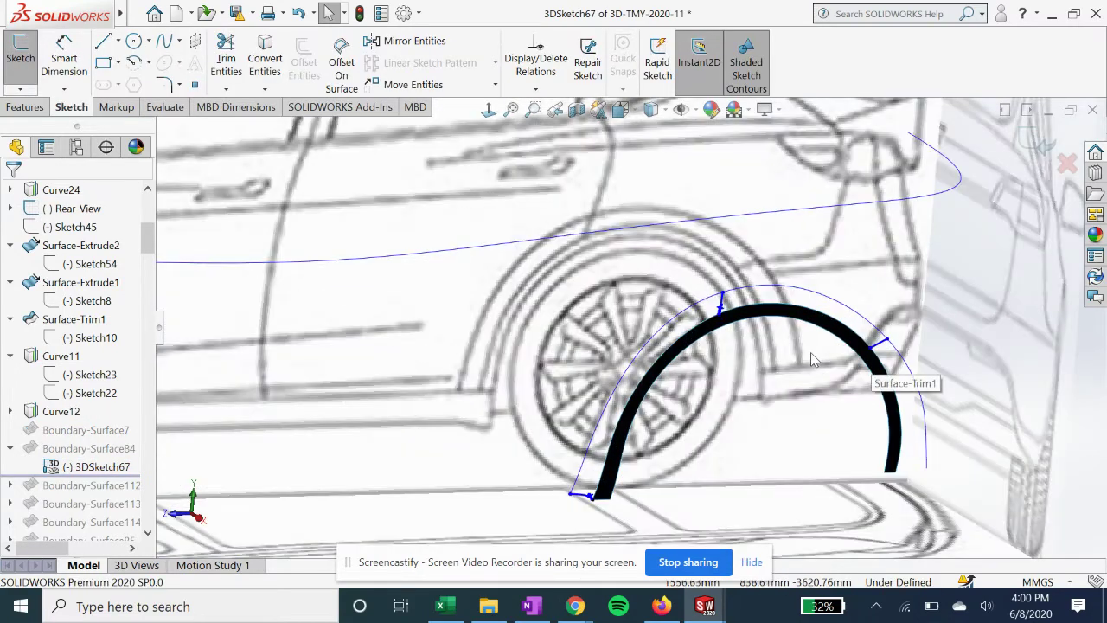
mouse_move(790, 316)
middle_mouse_down()
mouse_move(781, 289)
mouse_move(798, 314)
middle_mouse_up()
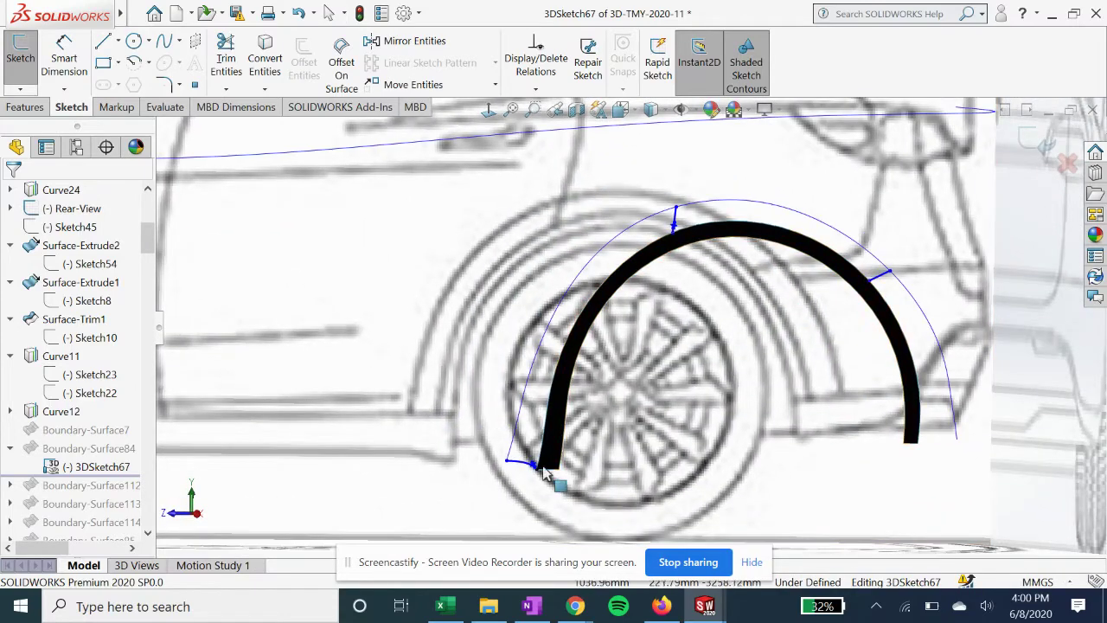
left_click(491, 110)
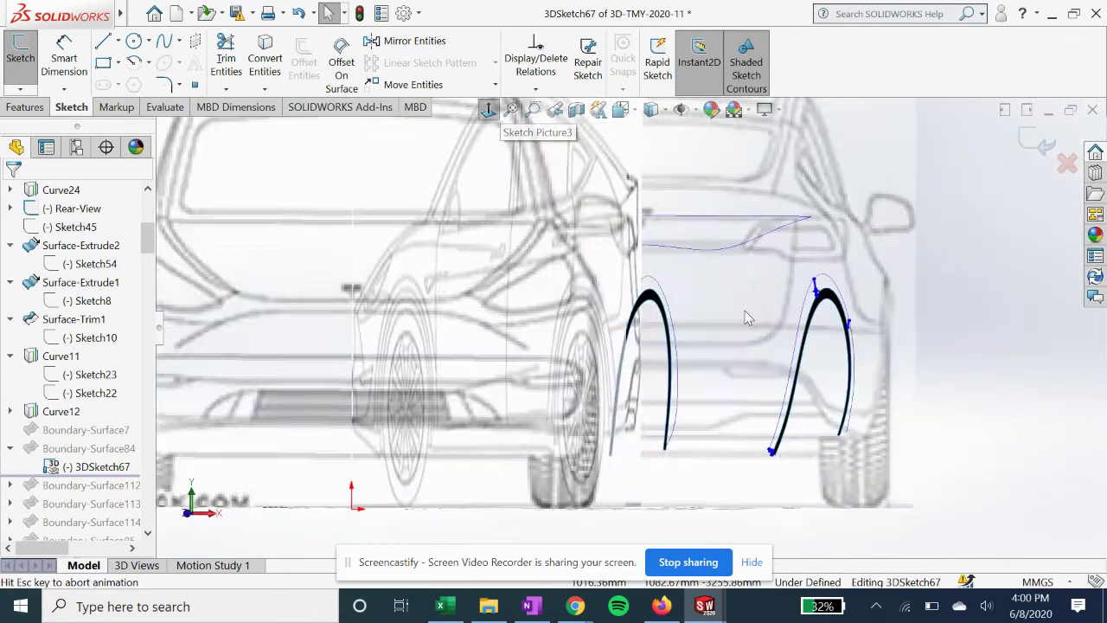
Step: Examine up close how the 3DSketch67 curves join the projected arch curve to the black trim, and exit the sketch
scroll(916, 377, "down", 2)
middle_click_drag(835, 400, 757, 422)
scroll(872, 427, "up", 1)
scroll(872, 432, "up", 4)
scroll(983, 372, "down", 4)
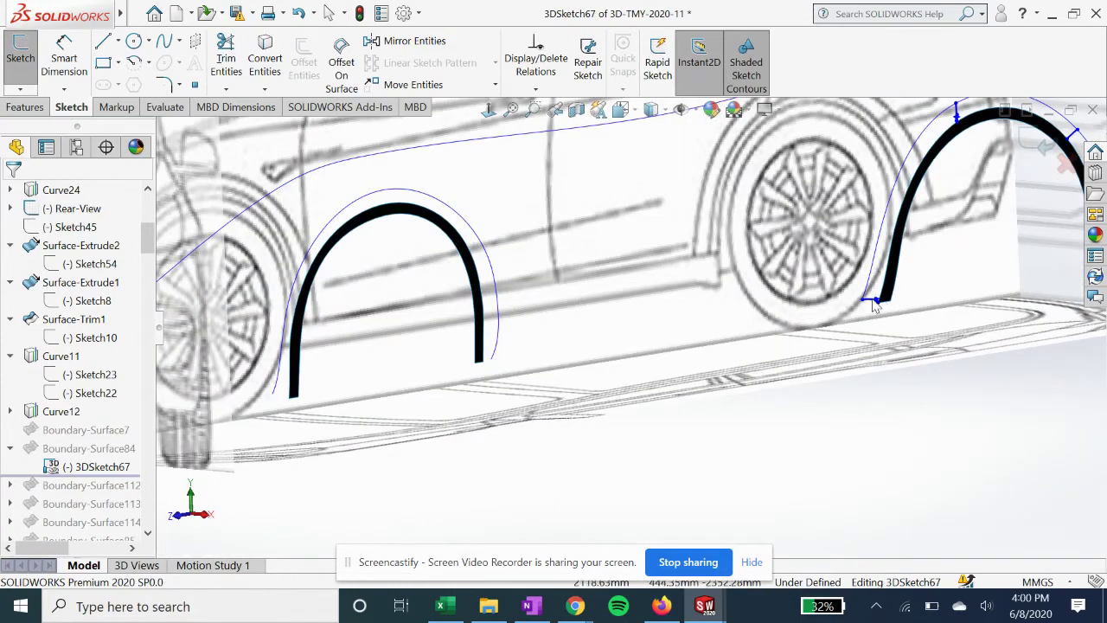
scroll(910, 289, "down", 4)
scroll(865, 212, "up", 4)
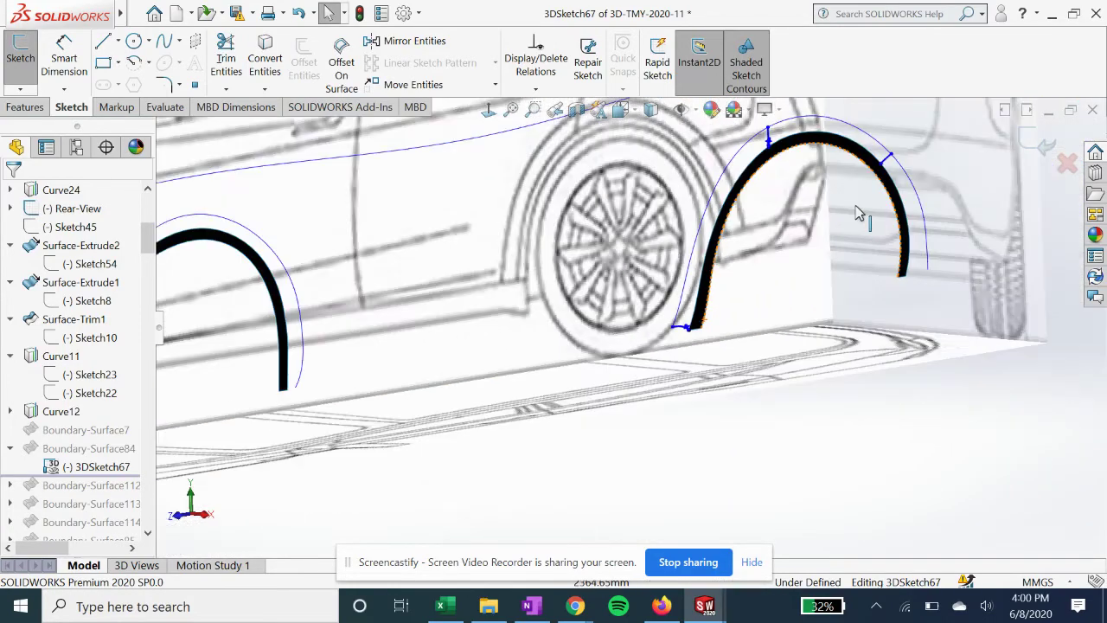
scroll(796, 208, "down", 5)
mouse_move(794, 208)
middle_mouse_down()
mouse_move(753, 188)
mouse_move(684, 198)
mouse_move(734, 161)
middle_mouse_up()
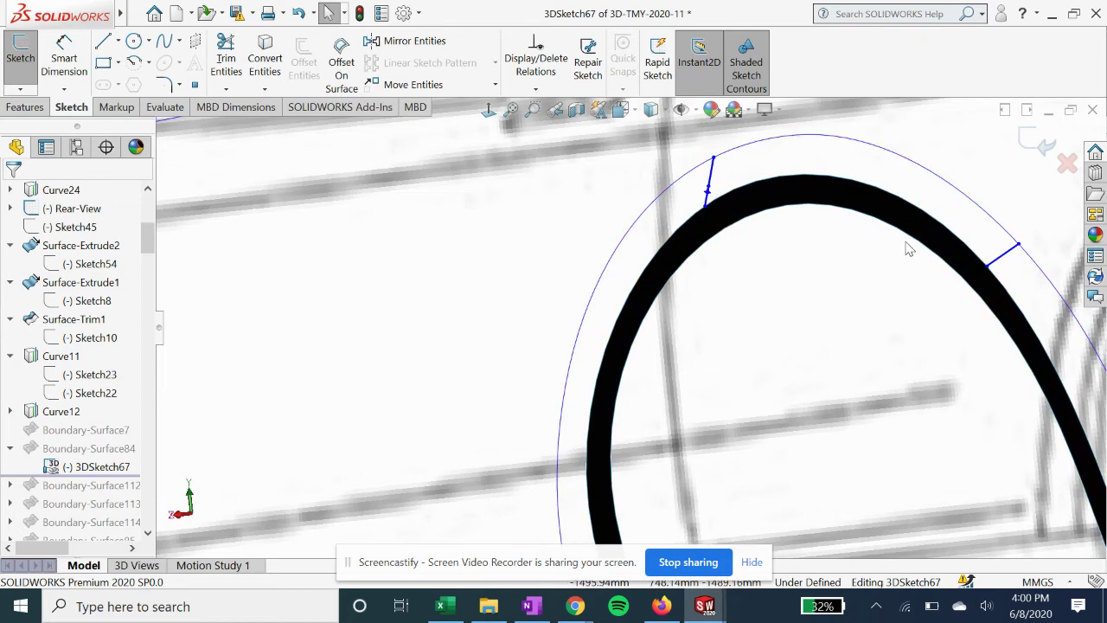
key("z")
middle_click_drag(966, 290, 1027, 267)
left_click(1024, 133)
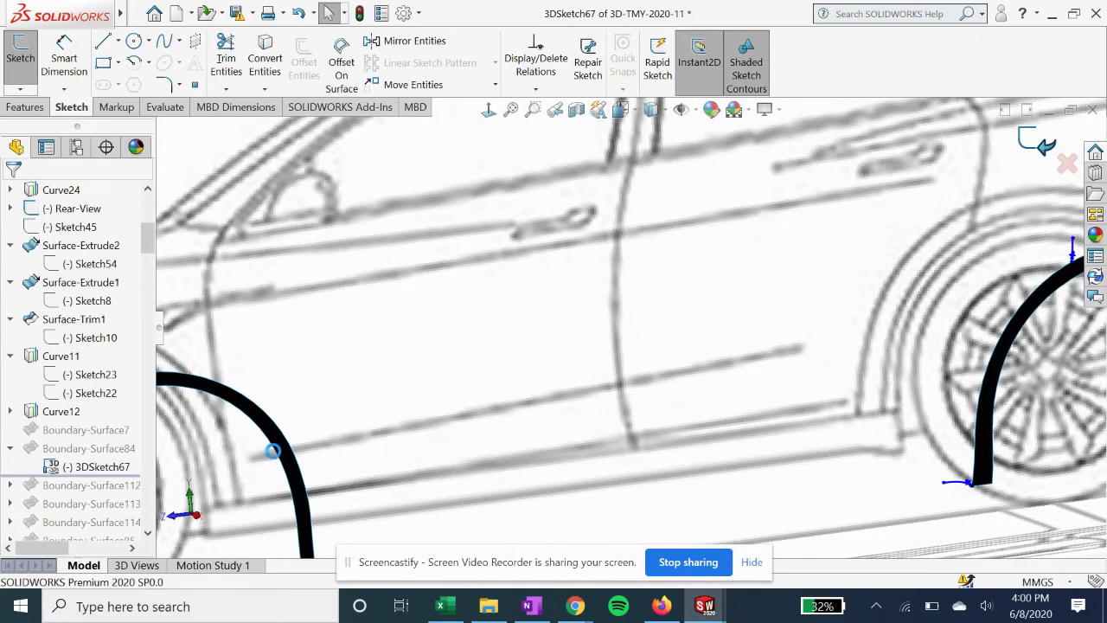
key("ctrl+b")
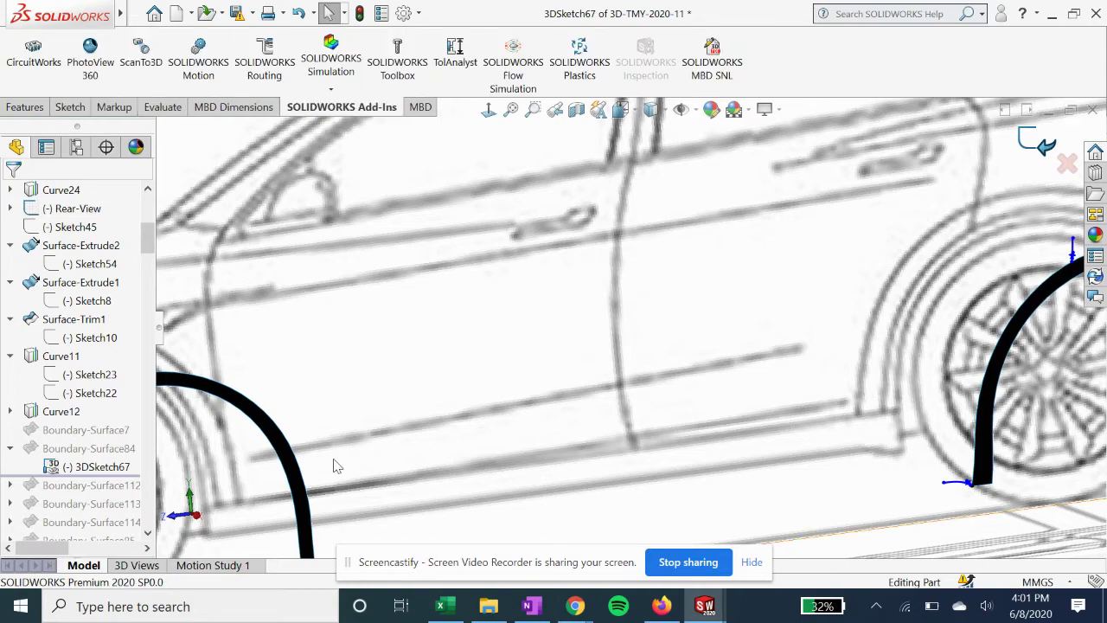
Step: Open the definition of Boundary-Surface84, examine its Direction 1 curves and the three Direction 2 open groups, and accept it
scroll(384, 459, "up", 5)
middle_click_drag(603, 392, 662, 354)
left_click(97, 448)
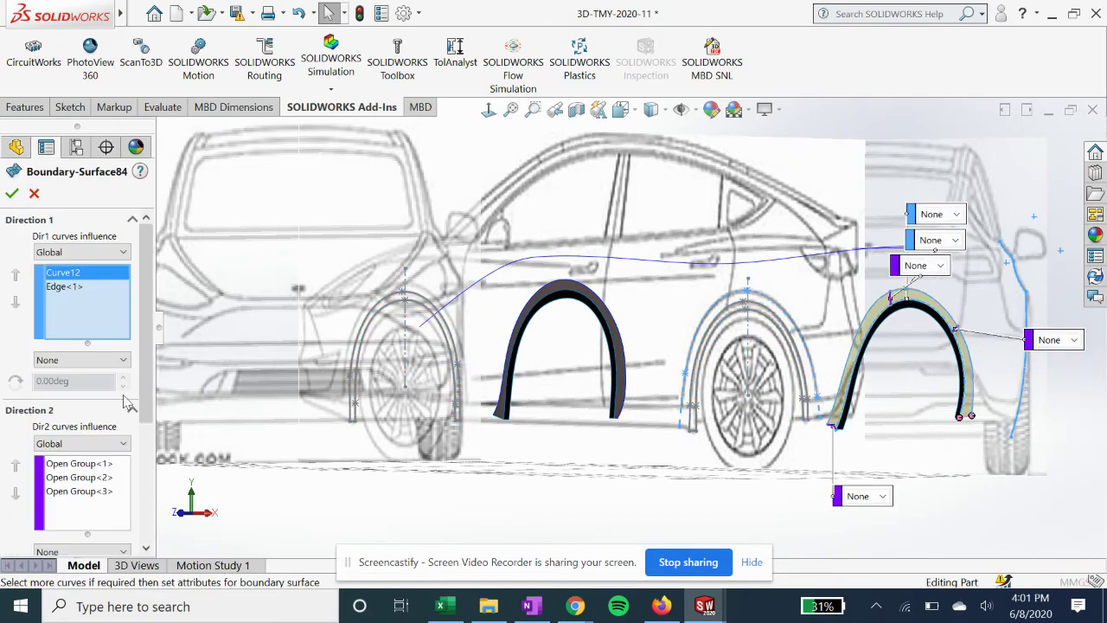
scroll(819, 390, "down", 1)
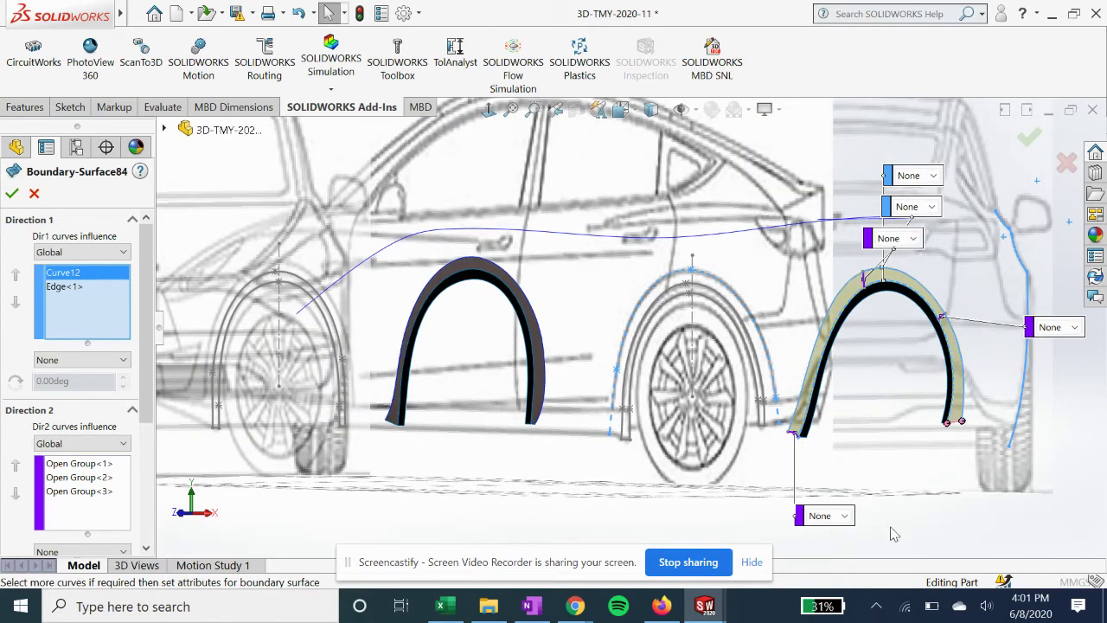
left_click(12, 194)
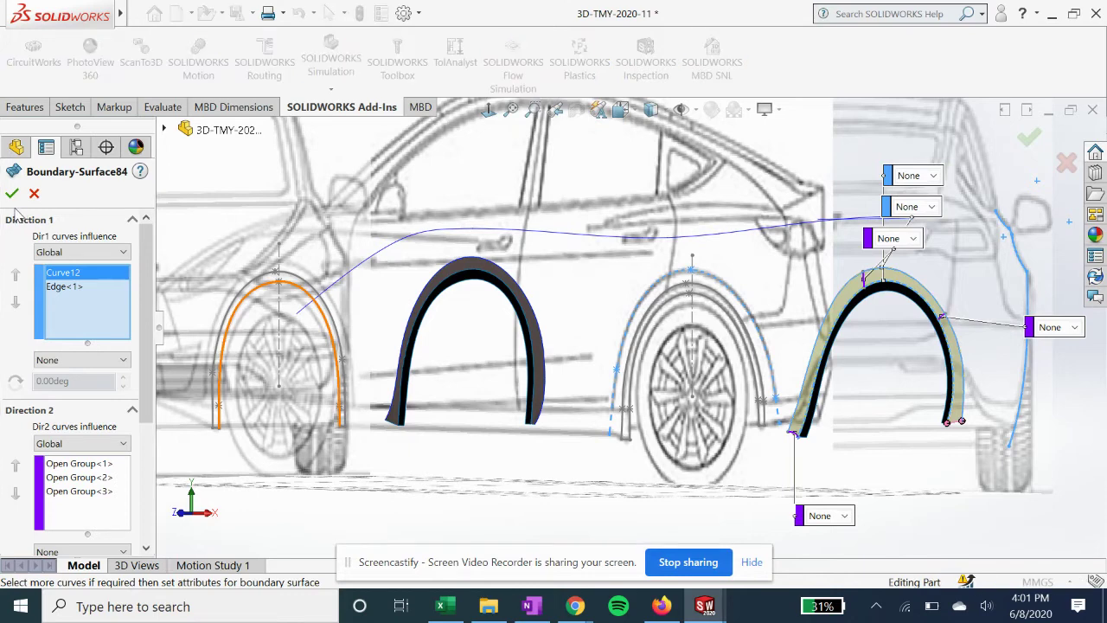
left_click(63, 287)
left_click(11, 193)
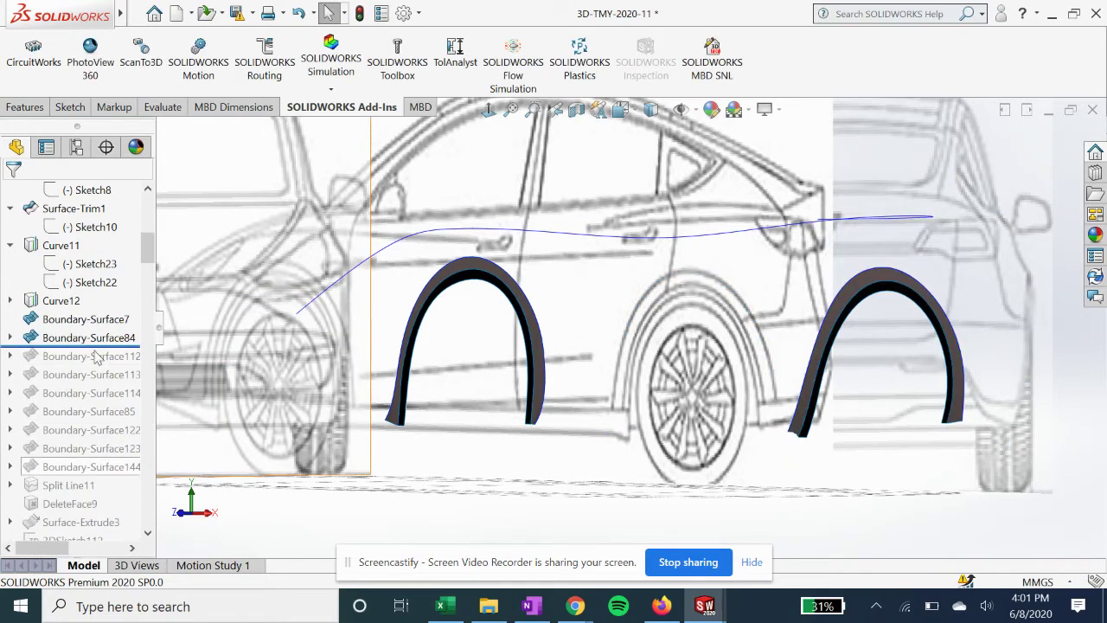
Step: Roll the feature history forward past Boundary-Surface112, expand it, and highlight its 3DSketch6 along the rocker panel
left_click_drag(97, 354, 120, 363)
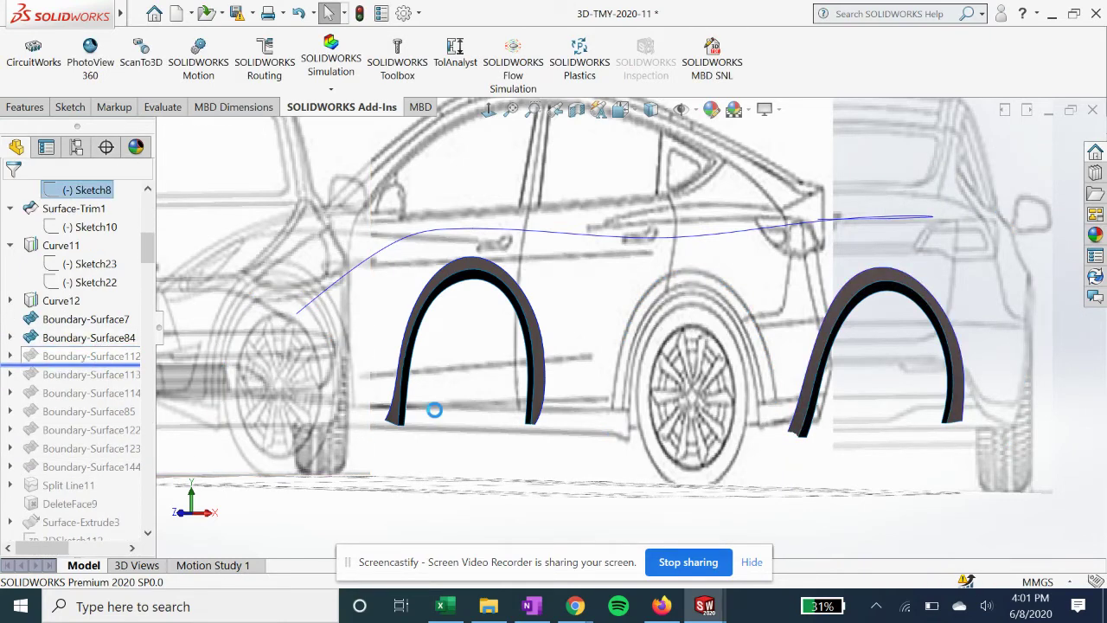
left_click(85, 355)
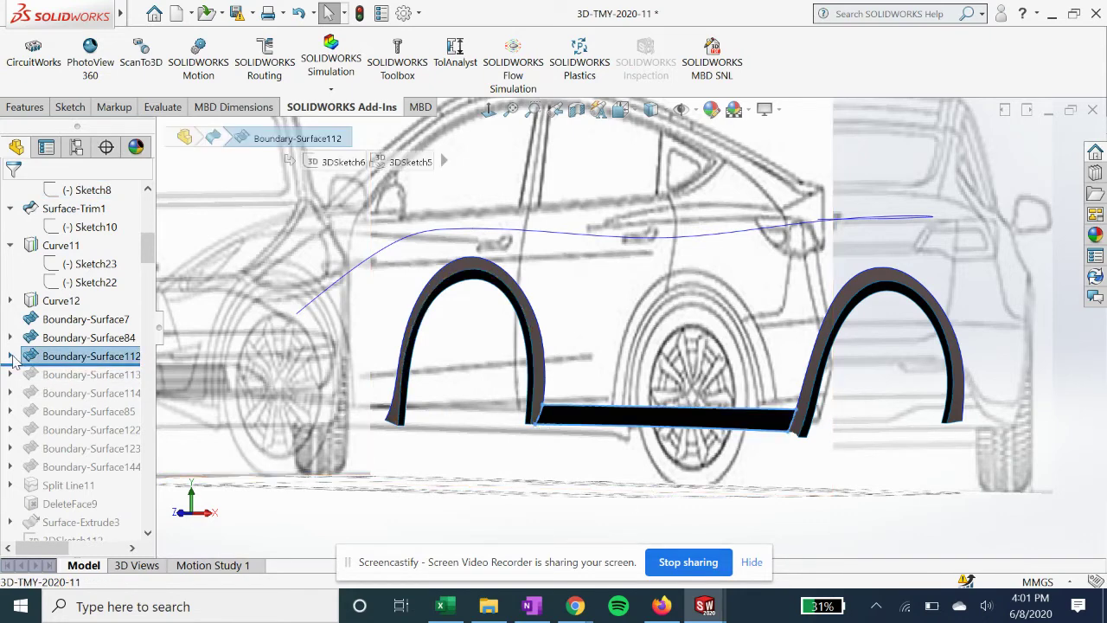
left_click(9, 355)
left_click(93, 376)
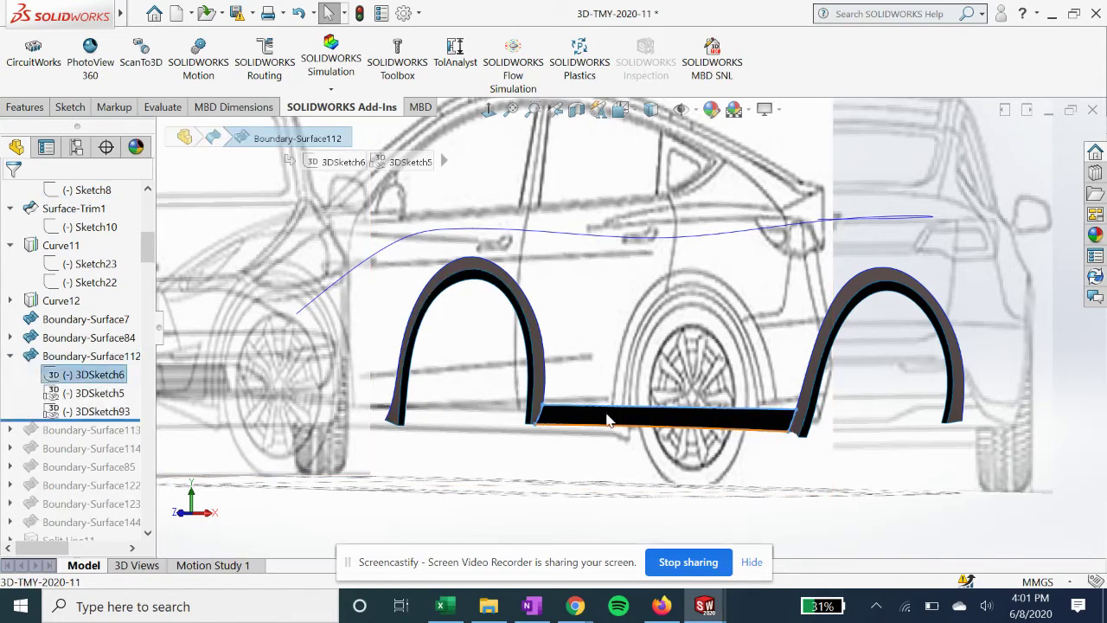
Step: Open 3DSketch6, examine the lower rocker line running between the two wheel arches, and exit the sketch
right_click(102, 382)
key("Escape")
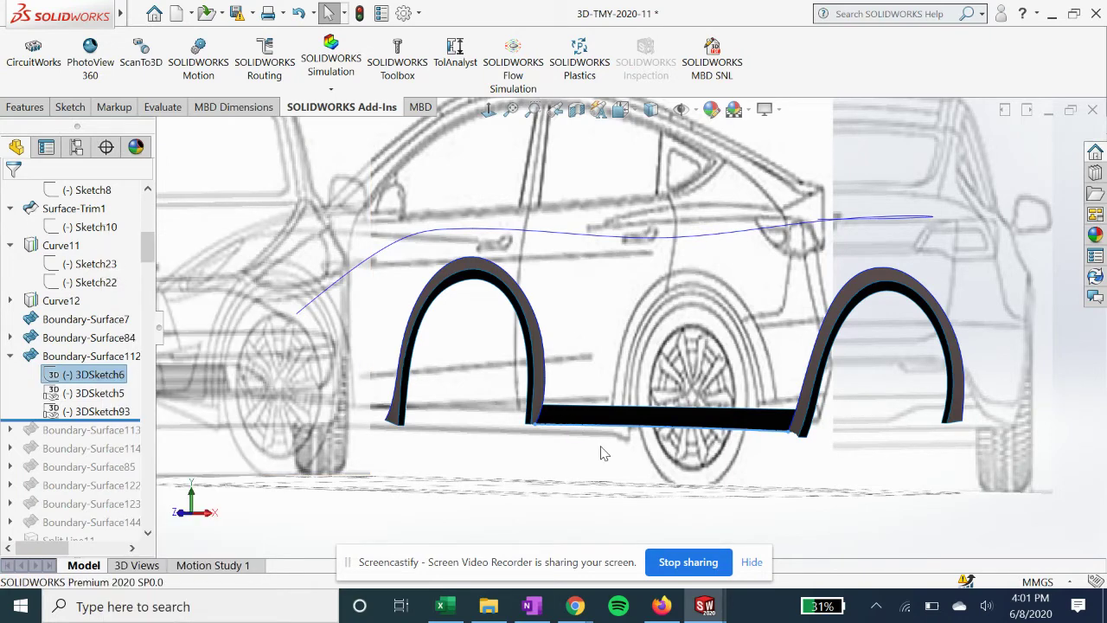
right_click(104, 376)
left_click(119, 239)
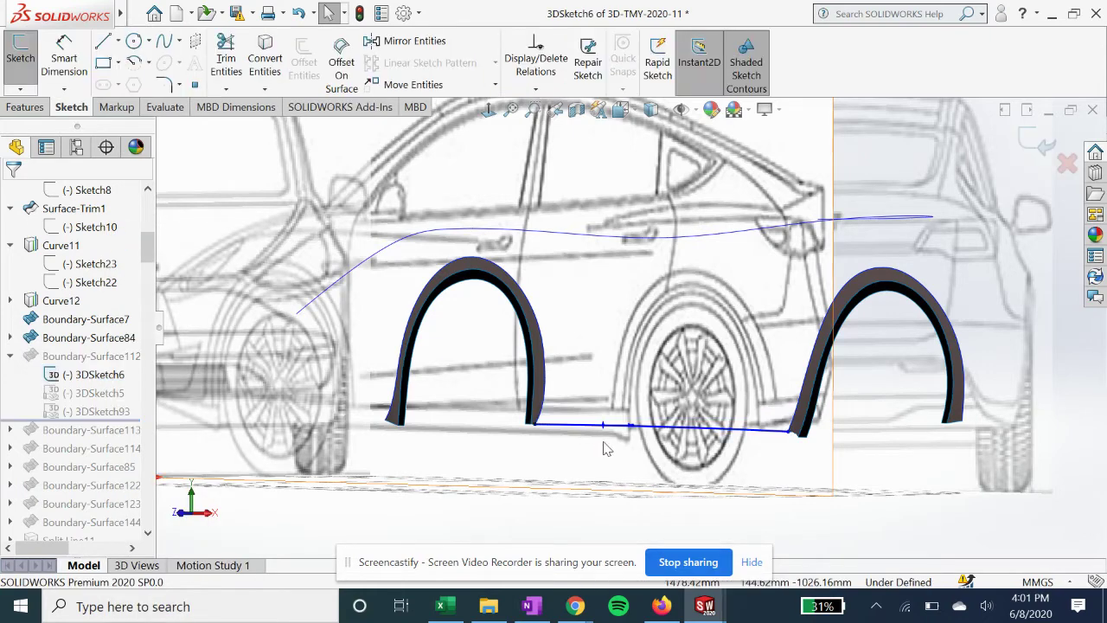
mouse_move(628, 456)
middle_mouse_down()
mouse_move(563, 444)
mouse_move(579, 416)
mouse_move(570, 402)
mouse_move(586, 415)
mouse_move(514, 453)
middle_mouse_up()
scroll(314, 430, "down", 2)
mouse_move(573, 413)
middle_mouse_down()
mouse_move(561, 397)
mouse_move(574, 395)
mouse_move(536, 390)
middle_mouse_up()
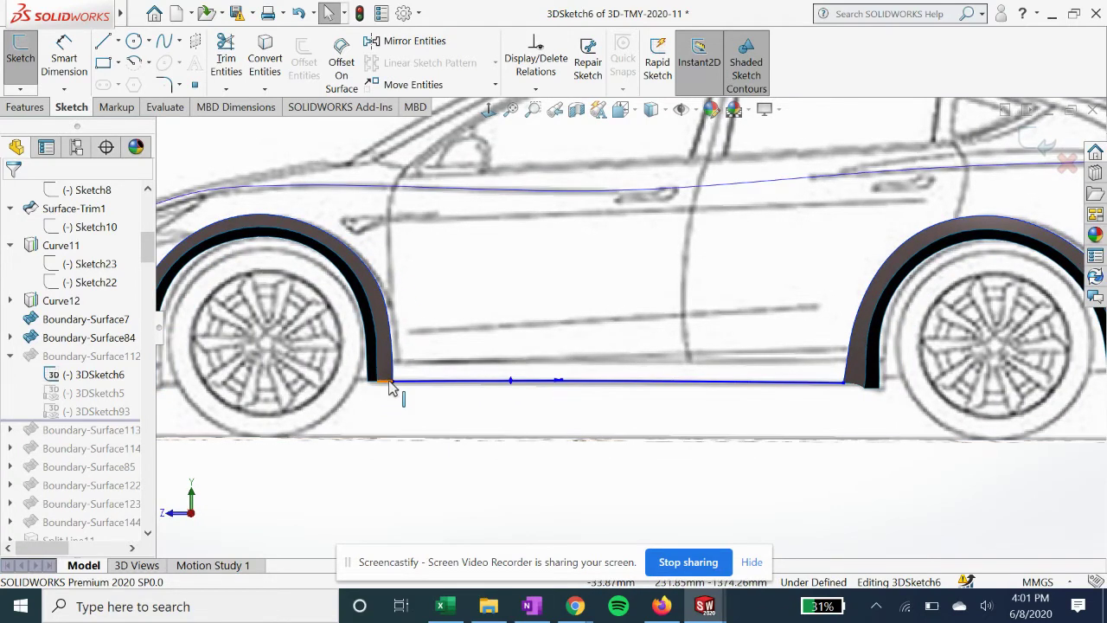
mouse_move(852, 396)
middle_mouse_down()
mouse_move(788, 395)
mouse_move(791, 460)
mouse_move(804, 410)
middle_mouse_up()
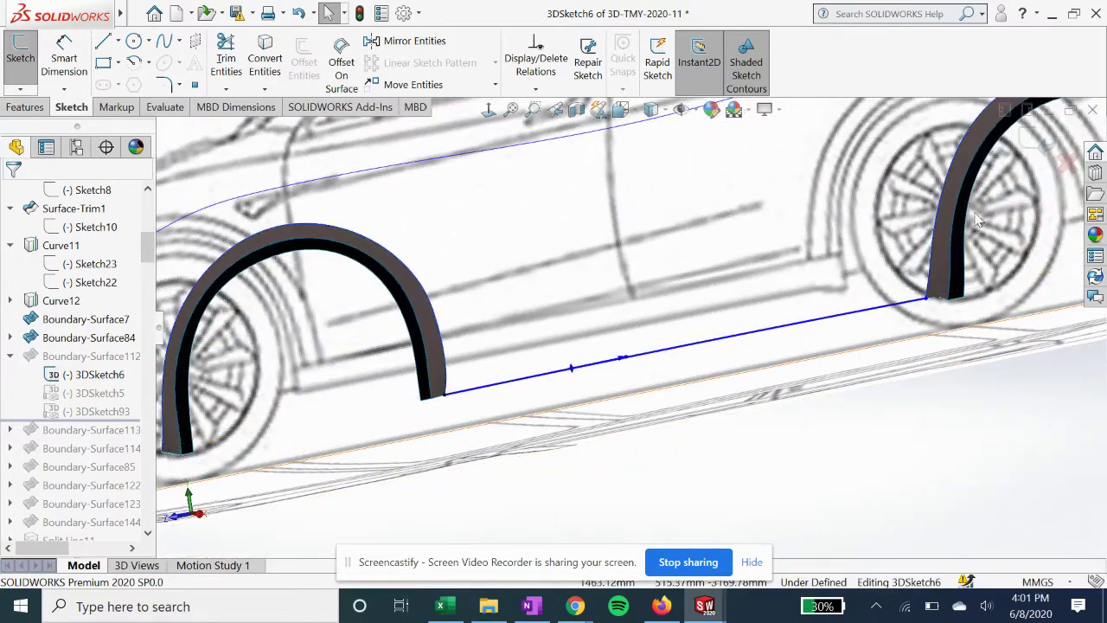
left_click(1026, 140)
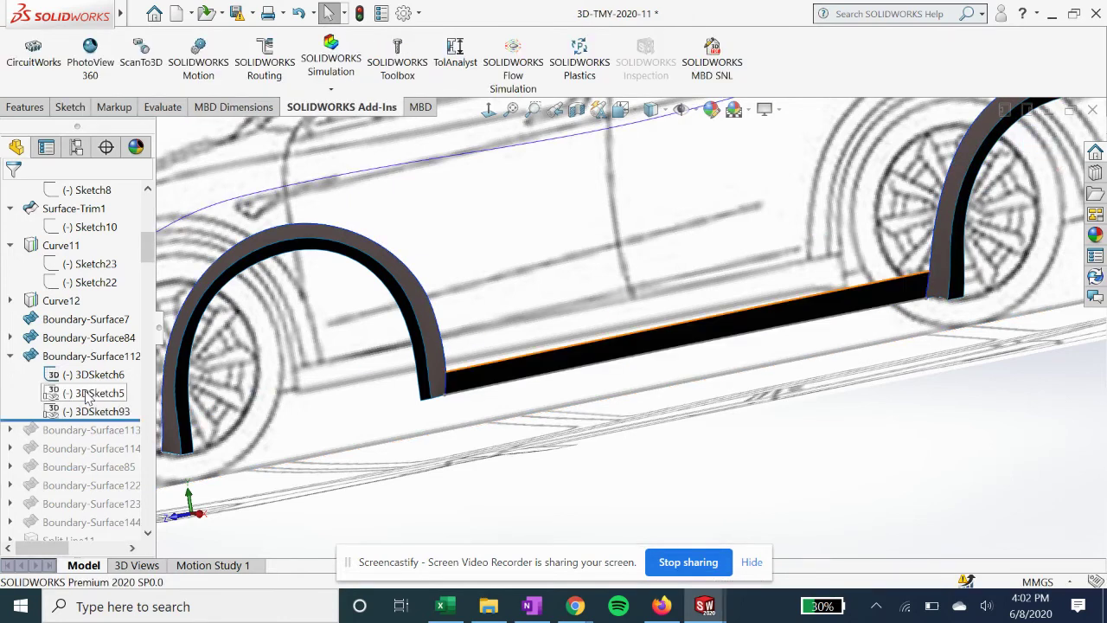
Step: Highlight 3DSketch5 to examine the upper edge line of Boundary-Surface112 between the wheel arches, and clear the selection
left_click(87, 393)
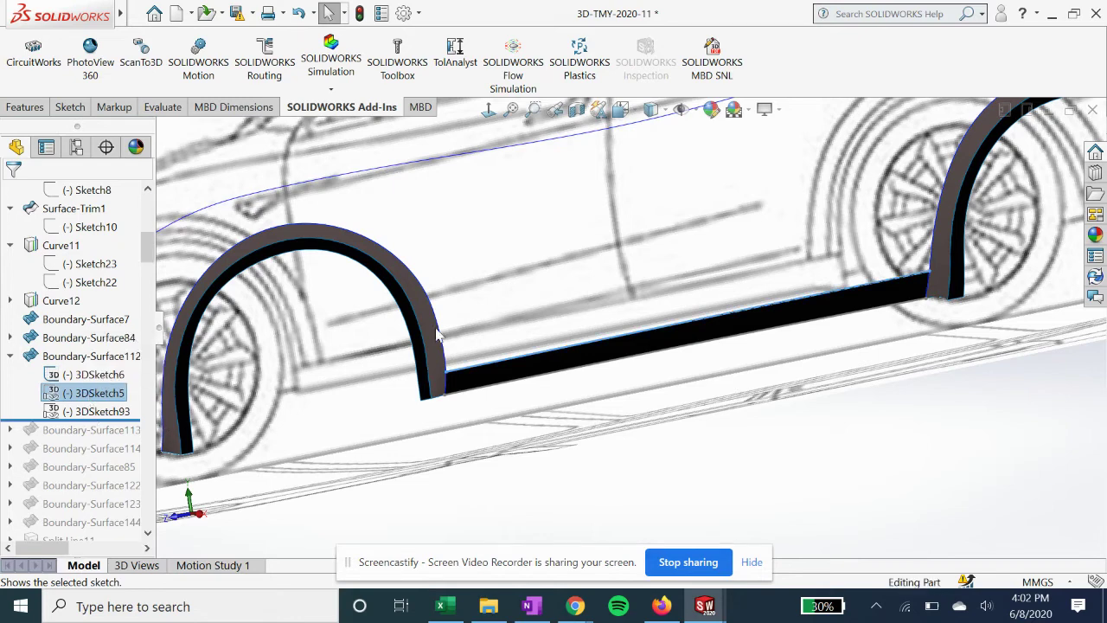
left_click(610, 311)
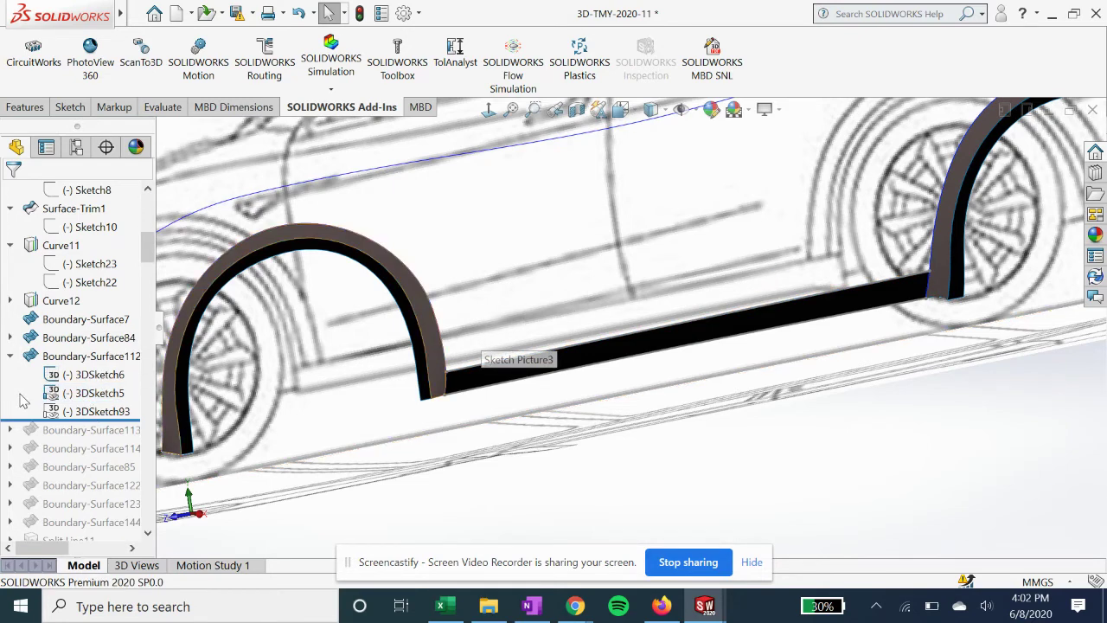
Step: Open 3DSketch93 under Boundary-Surface112, examine its short end curves where the rocker meets the two wheel arches, and exit the sketch
left_click(89, 413)
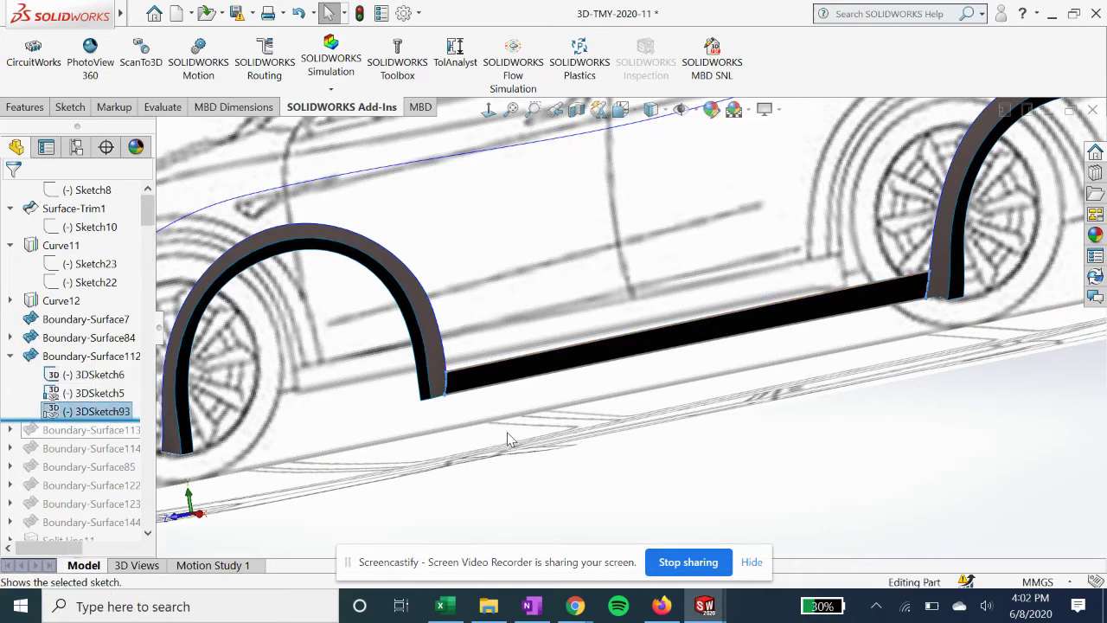
right_click(93, 415)
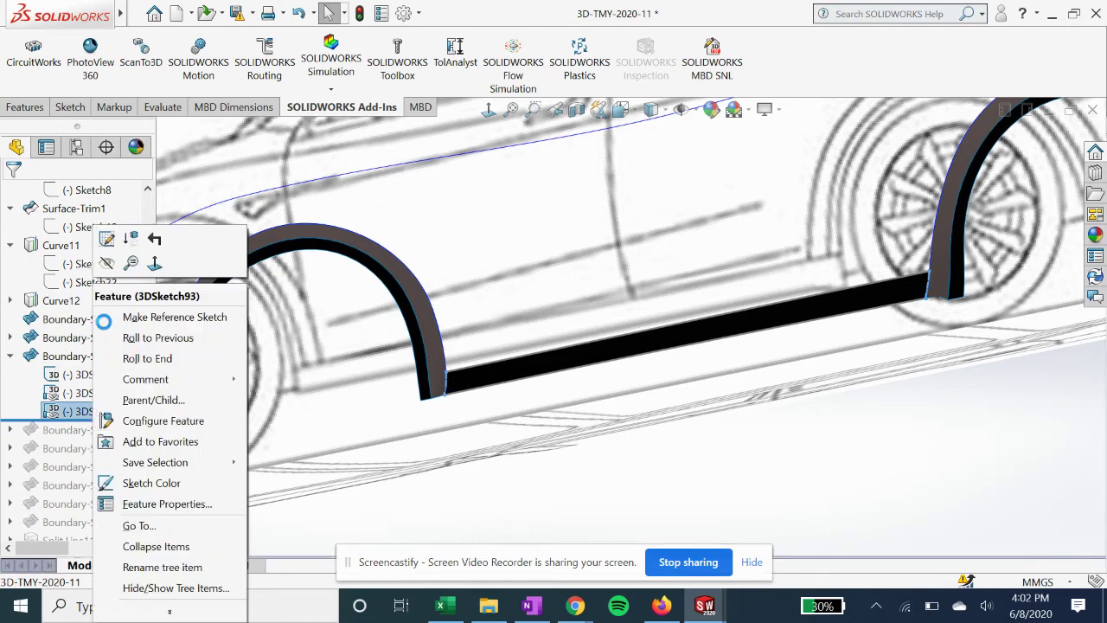
key("Escape")
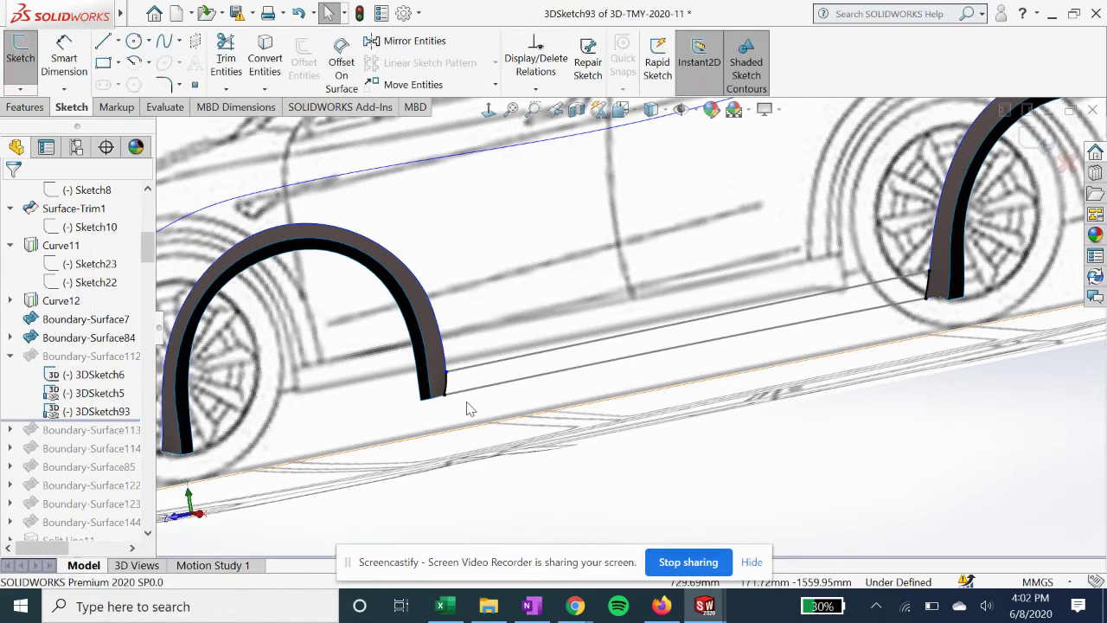
middle_click_drag(481, 400, 402, 403)
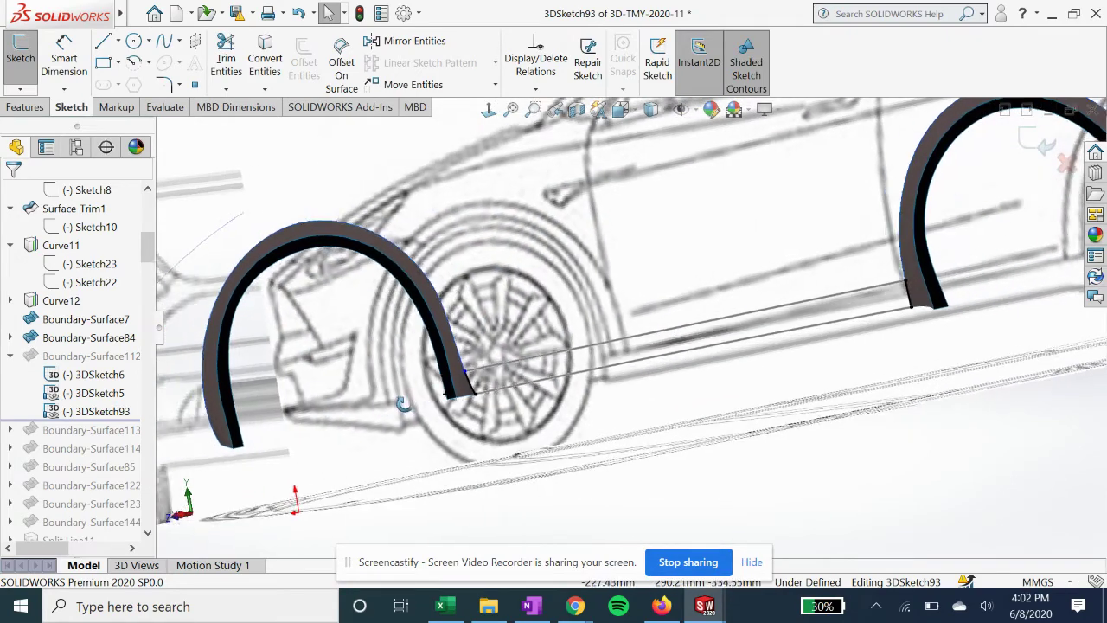
scroll(491, 367, "down", 5)
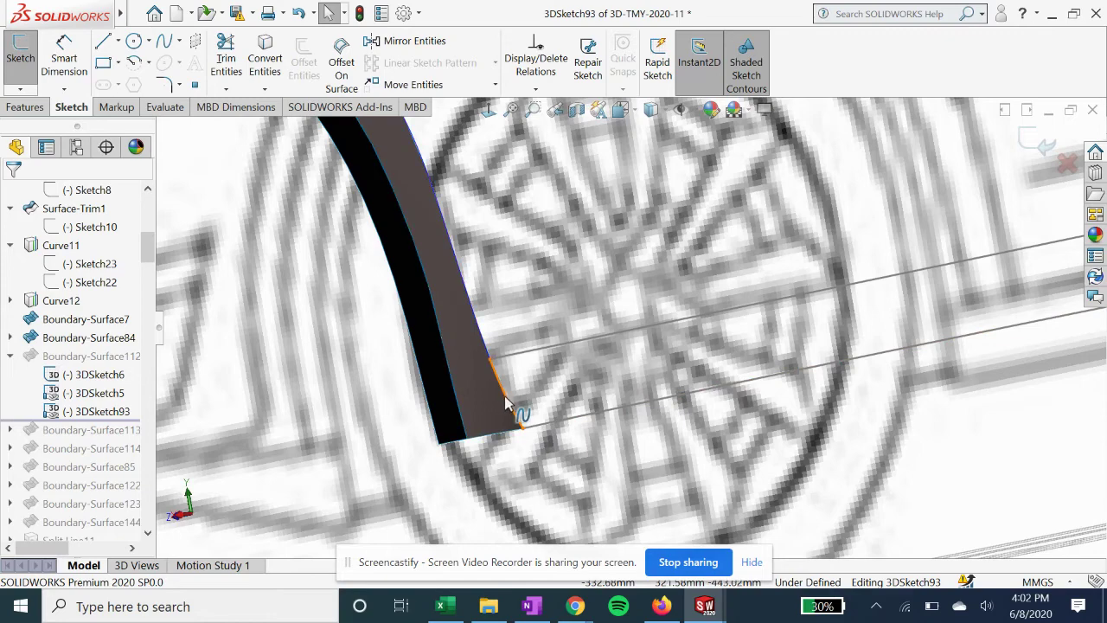
scroll(506, 402, "up", 3)
scroll(582, 388, "down", 4)
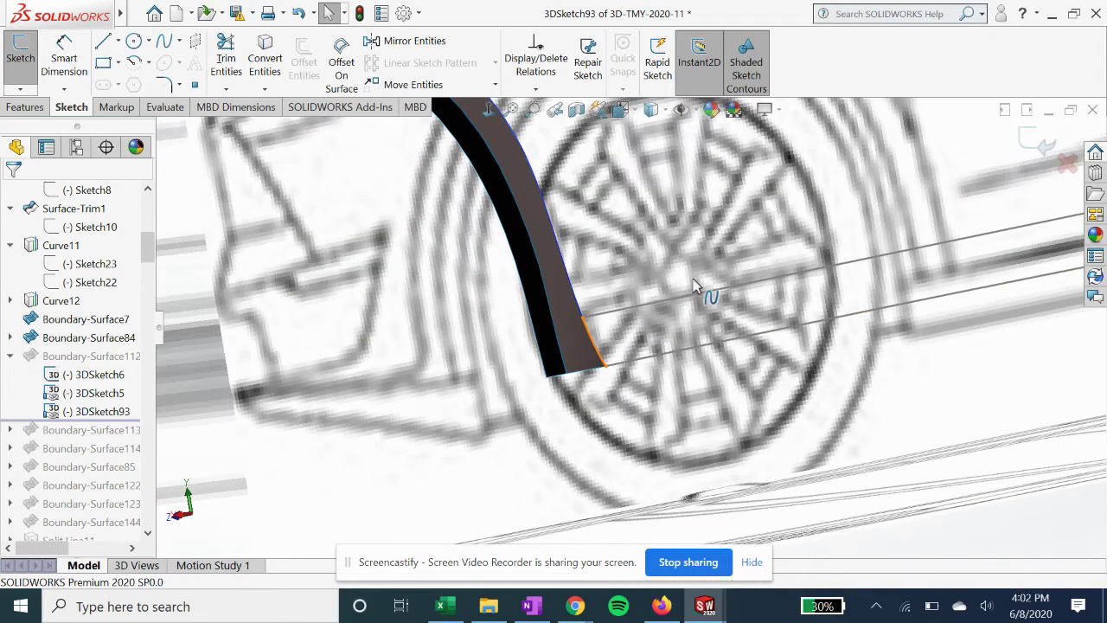
scroll(696, 288, "up", 4)
scroll(780, 328, "down", 5)
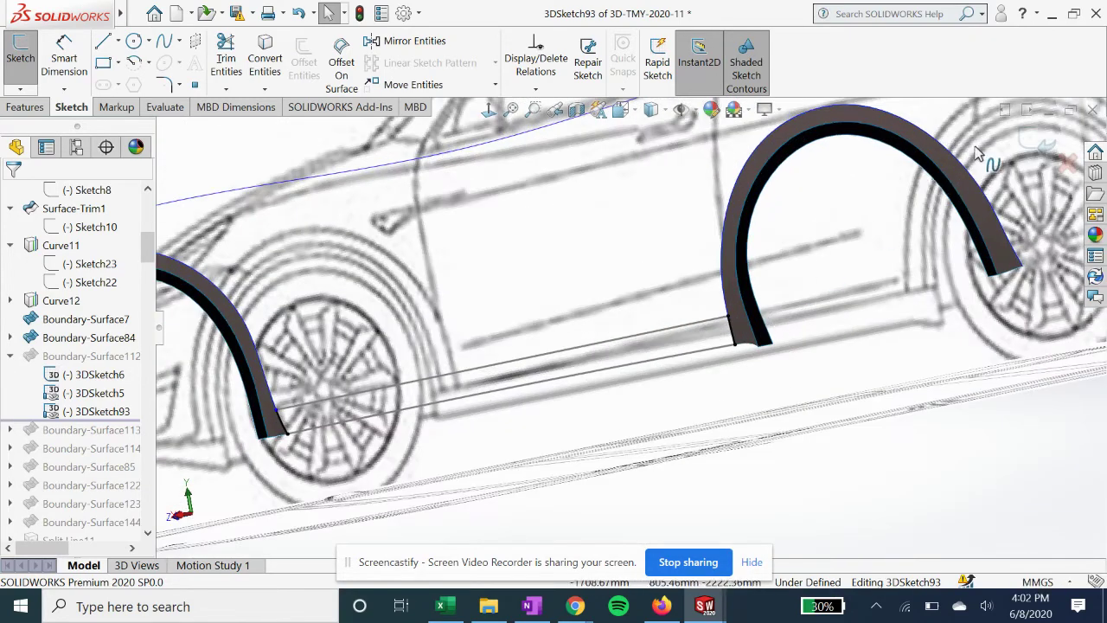
left_click(1037, 141)
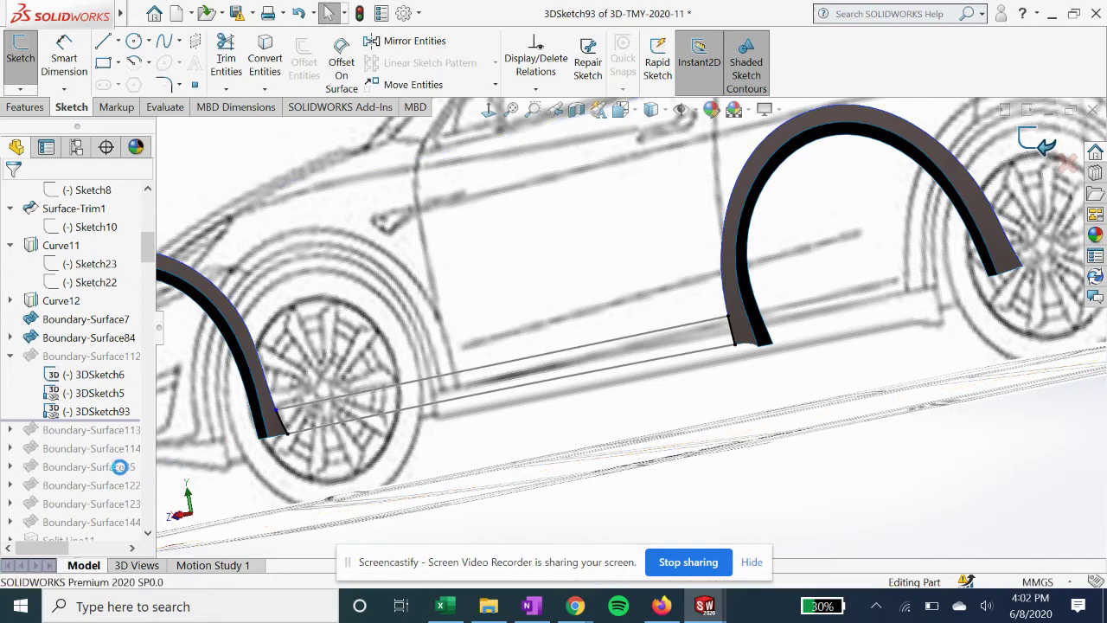
Step: Open the definition of Boundary-Surface112, examine its Direction 1 curves 3DSketch6 and 3DSketch5 and the two Direction 2 open groups, and accept it
left_click(86, 355)
key("Escape")
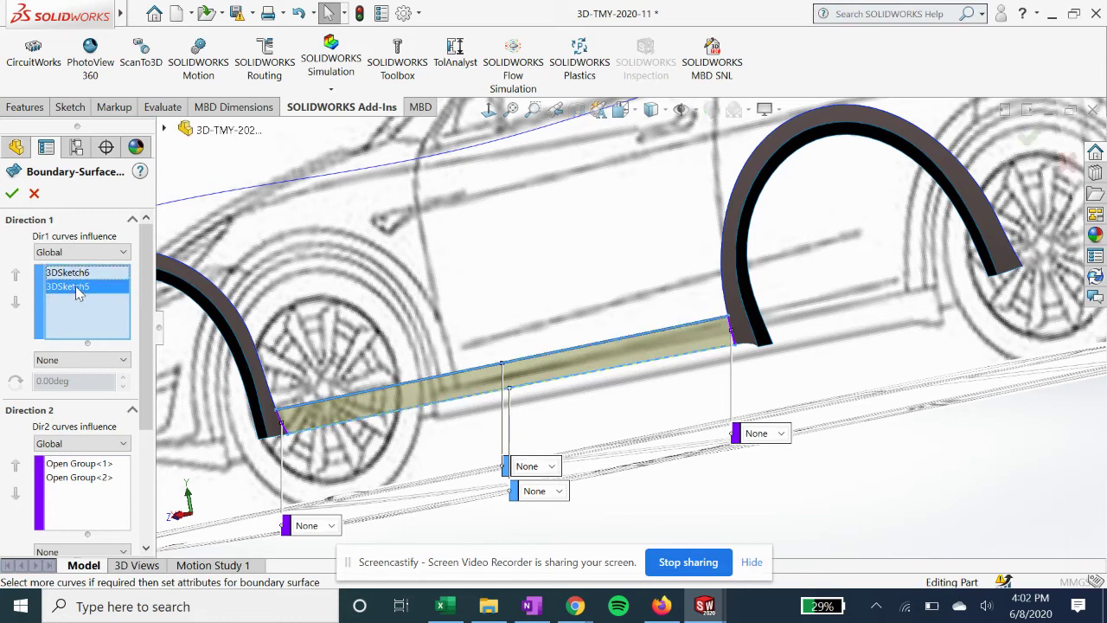
left_click(78, 477)
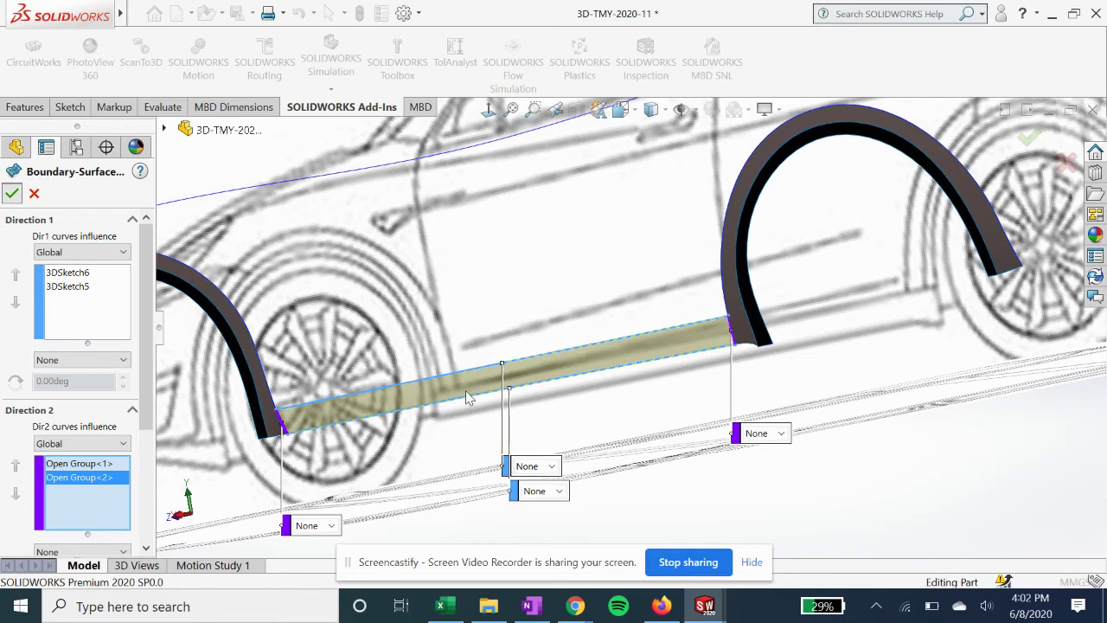
key("Return")
Step: Roll the feature history forward past Boundary-Surface113 and expand that feature to list its sketches
scroll(386, 406, "up", 2)
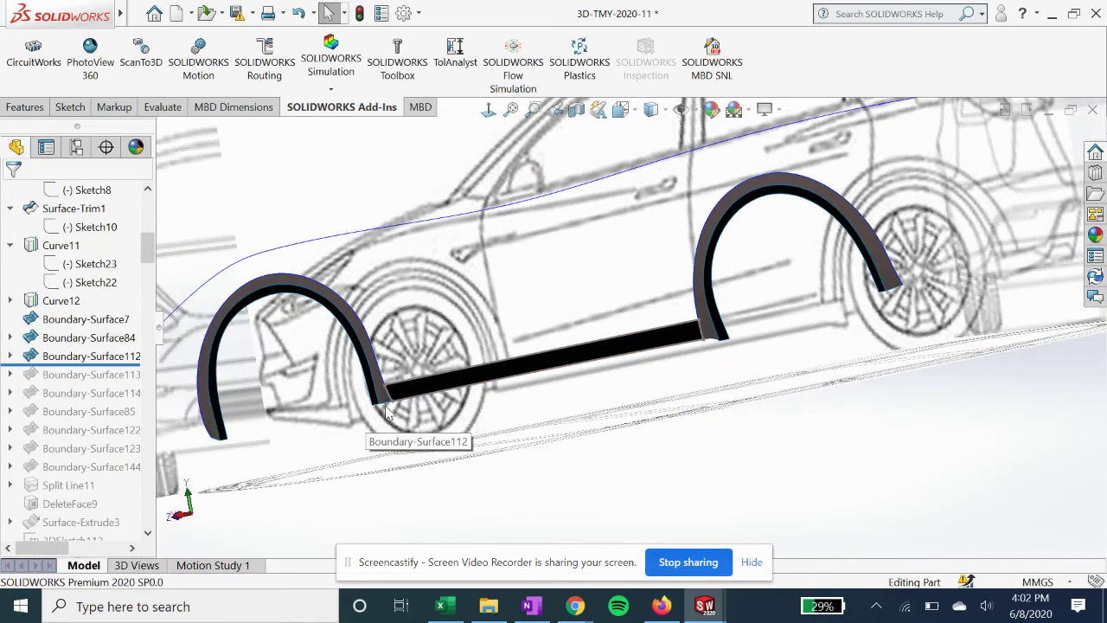
middle_click_drag(385, 407, 485, 343)
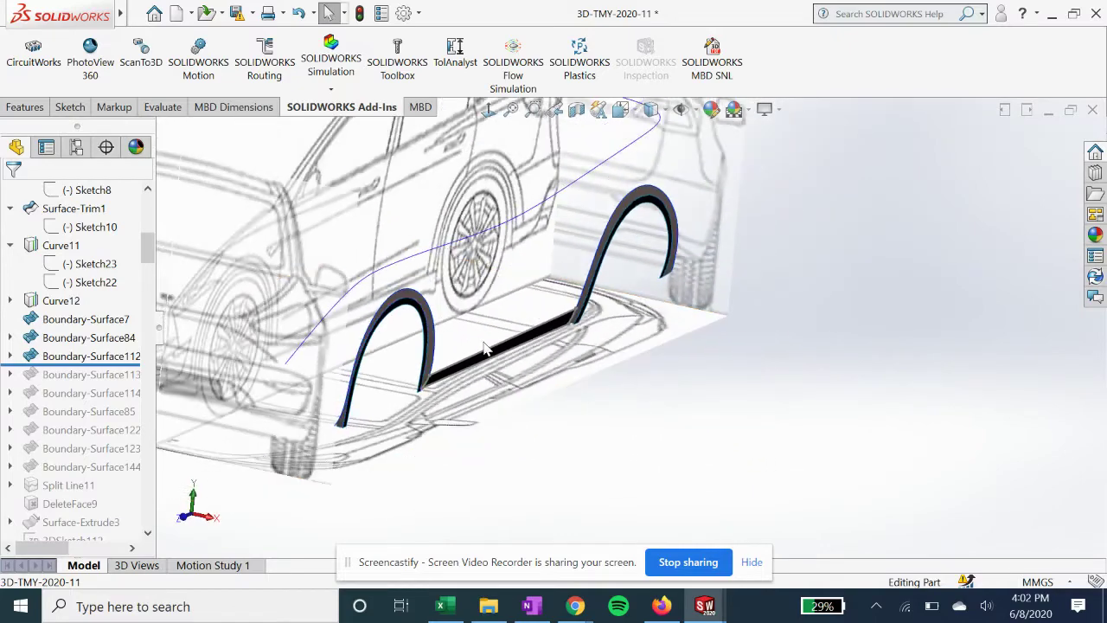
scroll(489, 268, "up", 3)
scroll(469, 197, "down", 2)
left_click_drag(77, 370, 78, 384)
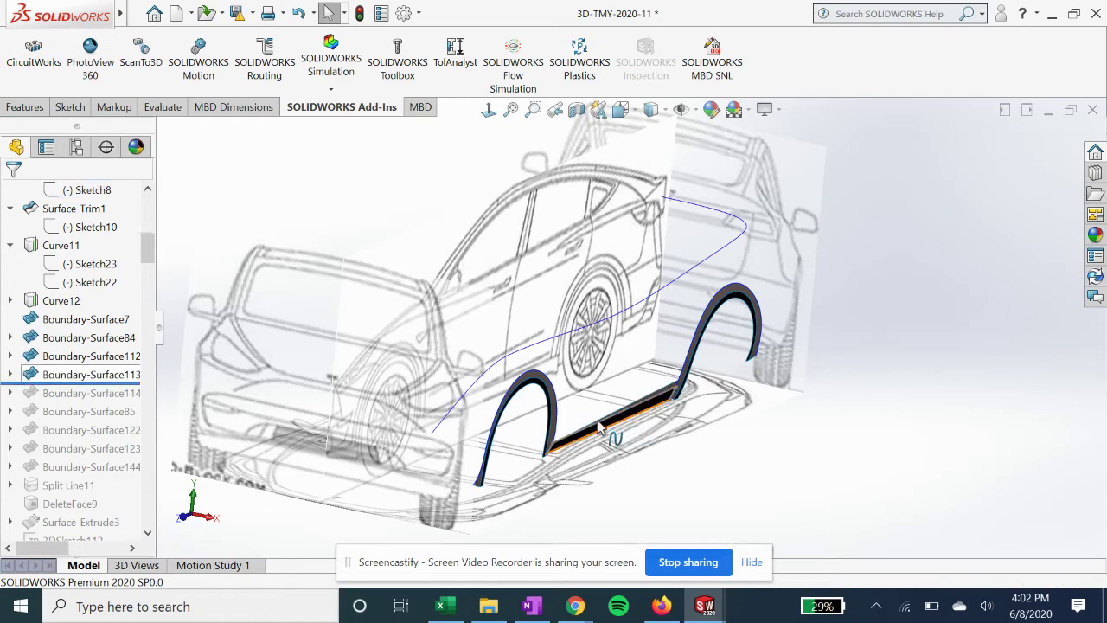
middle_click_drag(603, 424, 557, 398)
scroll(557, 398, "down", 2)
scroll(558, 402, "down", 2)
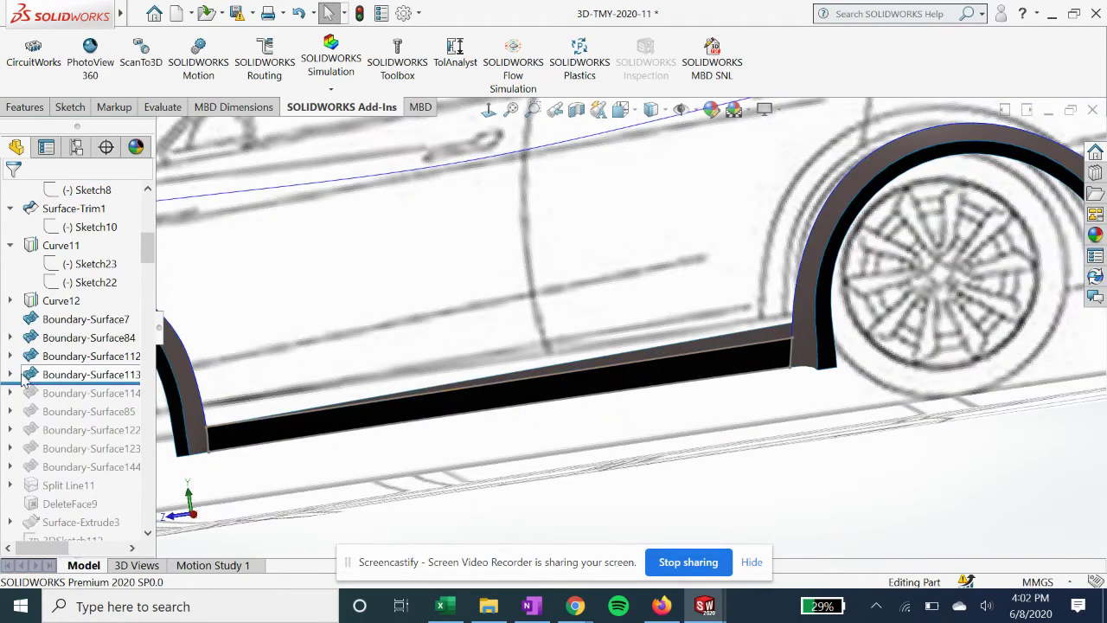
left_click(10, 373)
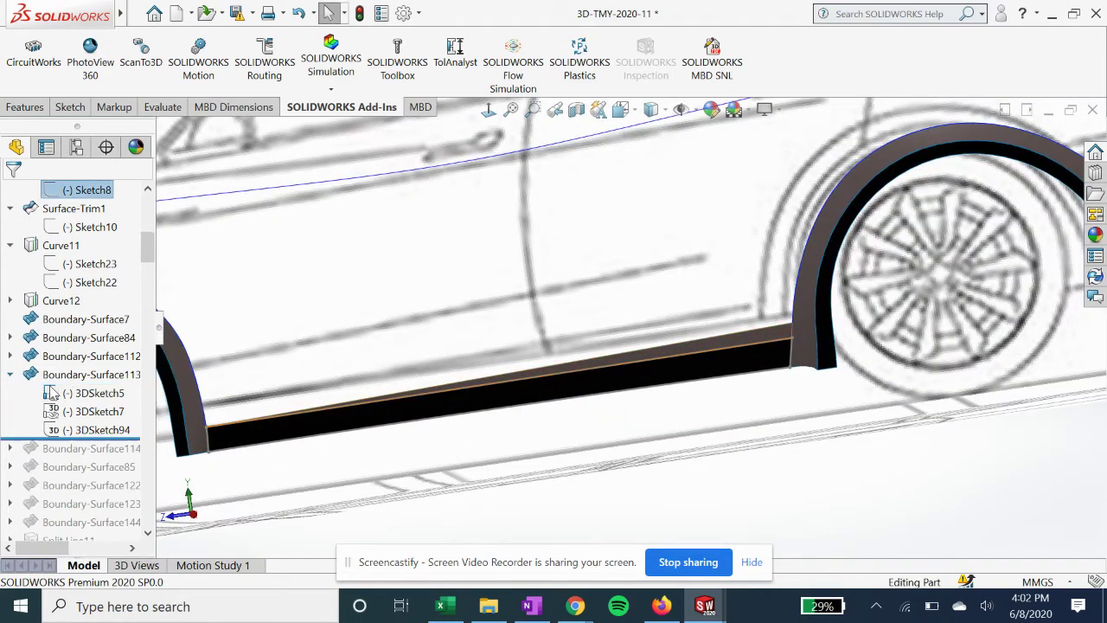
Step: Open 3DSketch7 under Boundary-Surface113, examine the line running above the rocker between the wheel arches, and exit the sketch
left_click(95, 411)
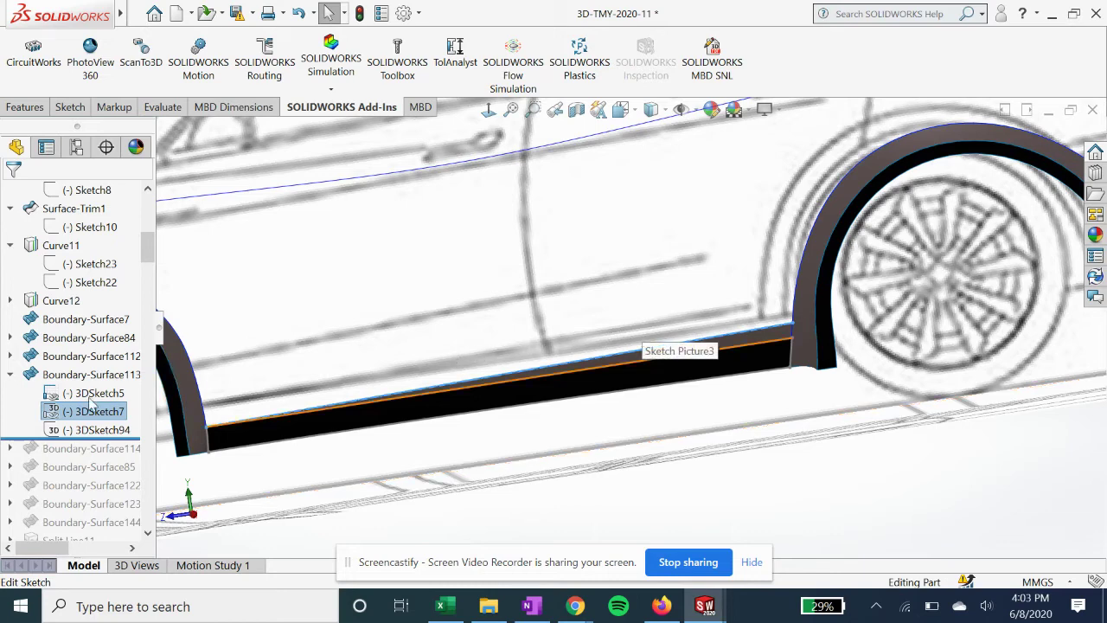
right_click(78, 412)
left_click(93, 250)
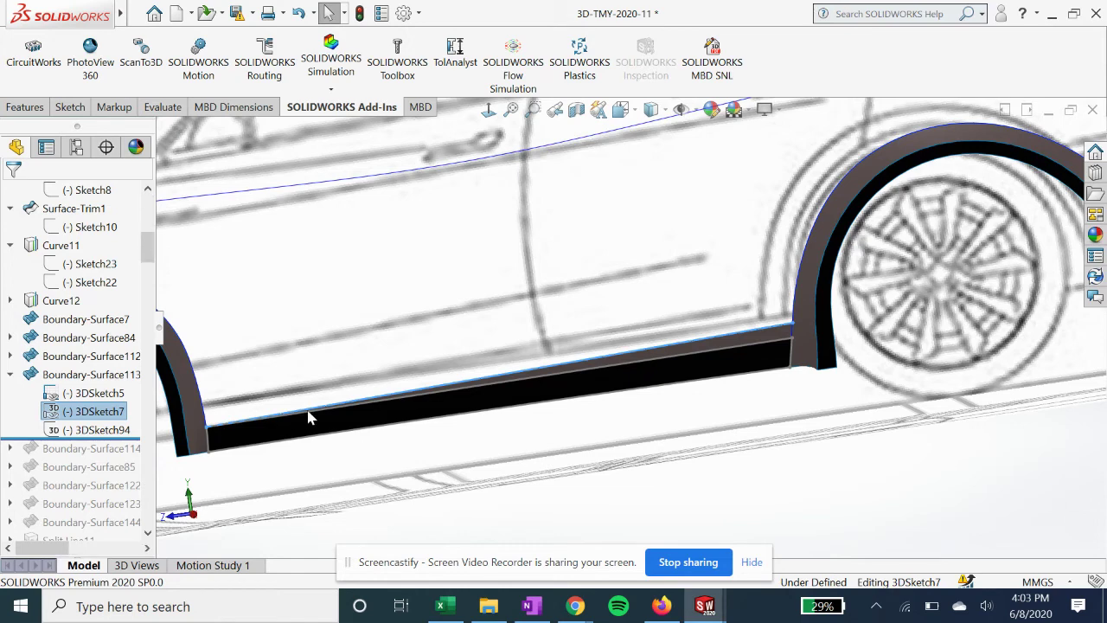
middle_click_drag(608, 418, 610, 407)
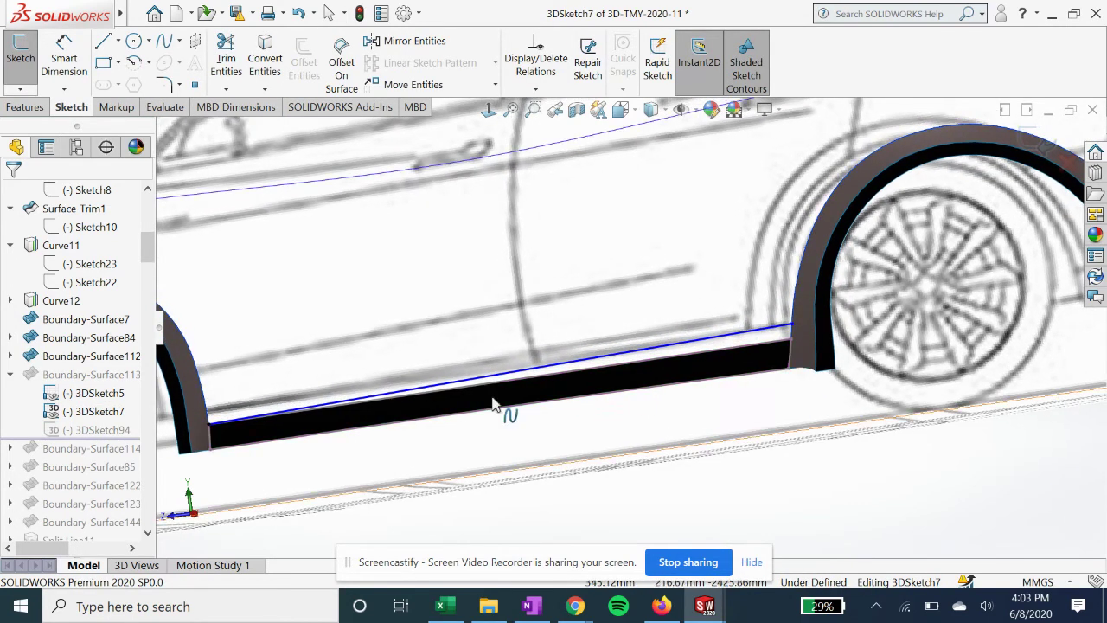
left_click(784, 334)
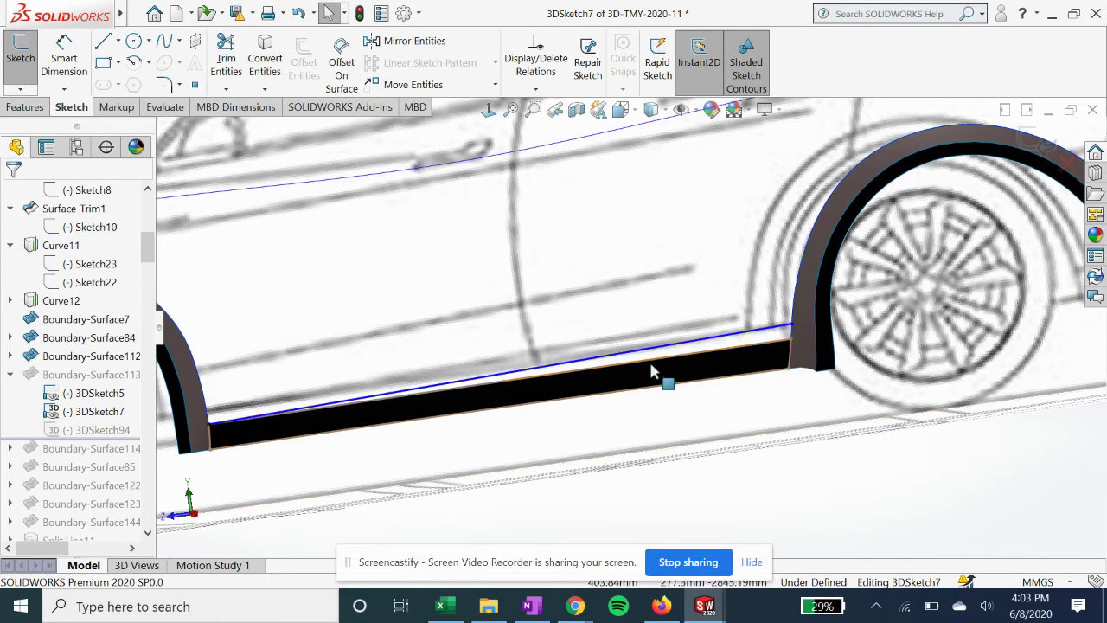
left_click(1027, 141)
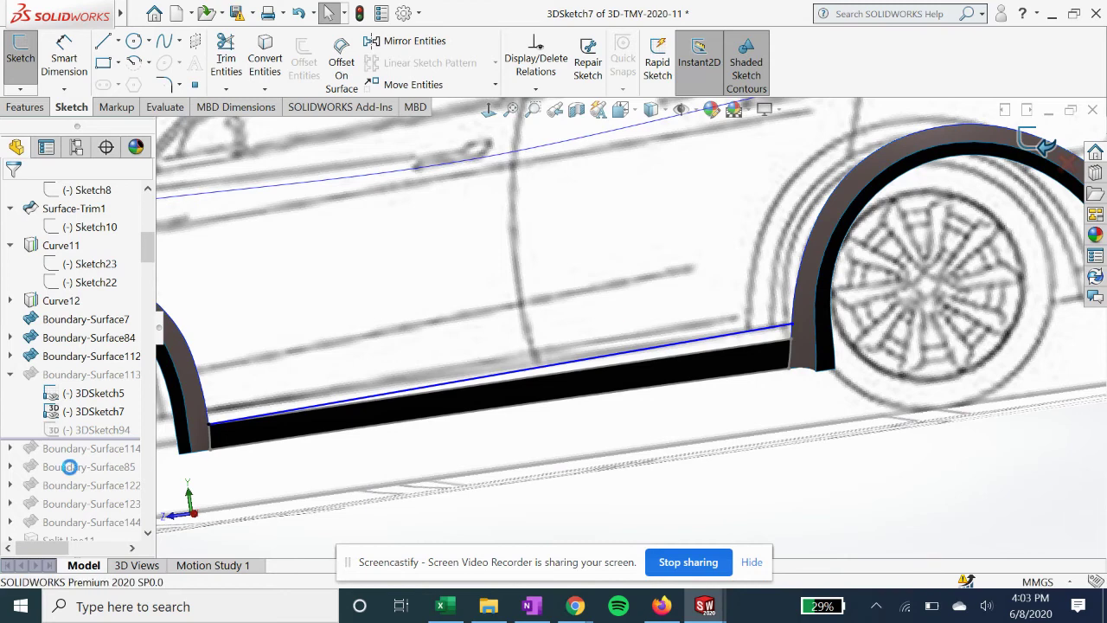
Step: Highlight 3DSketch94 and examine the short end curve of Boundary-Surface113 at the rear wheel arch
left_click(84, 428)
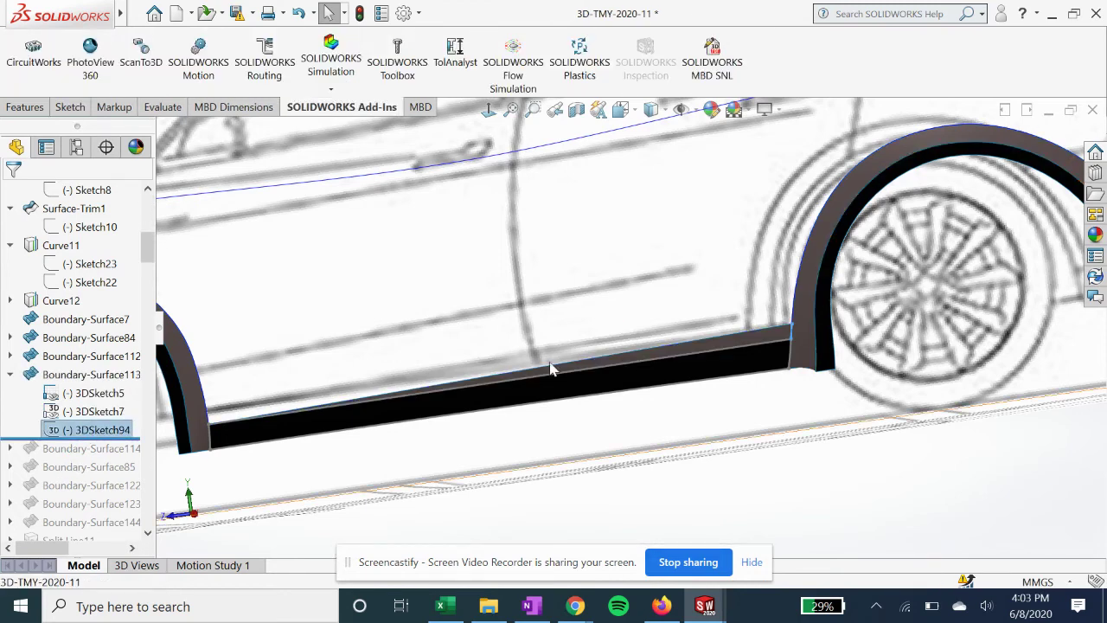
scroll(779, 341, "down", 3)
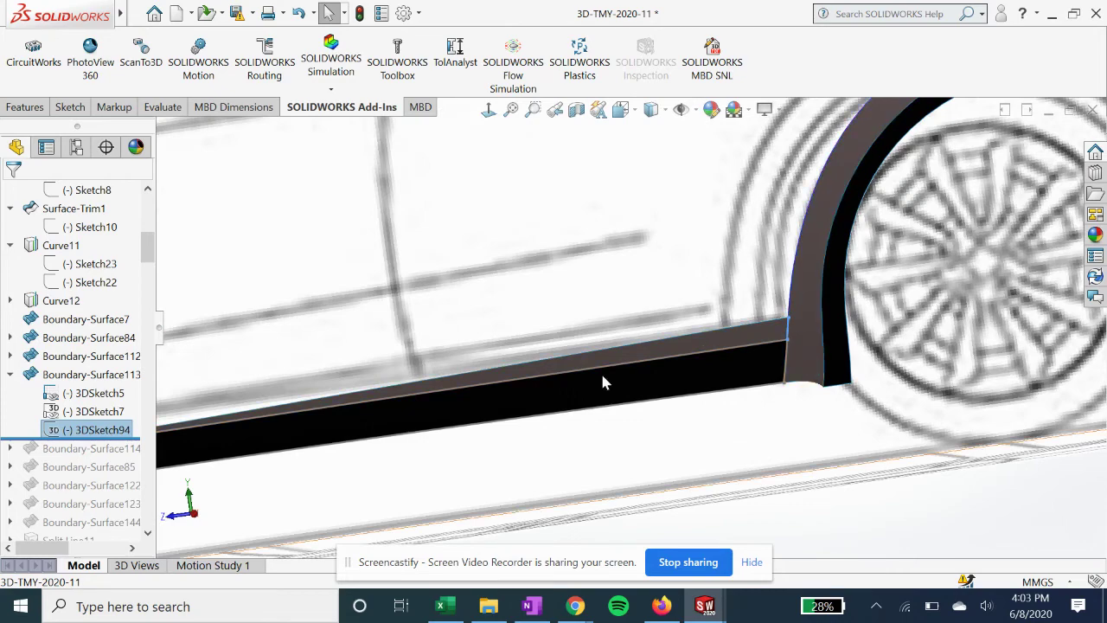
scroll(602, 377, "up", 4)
middle_click_drag(573, 390, 584, 406)
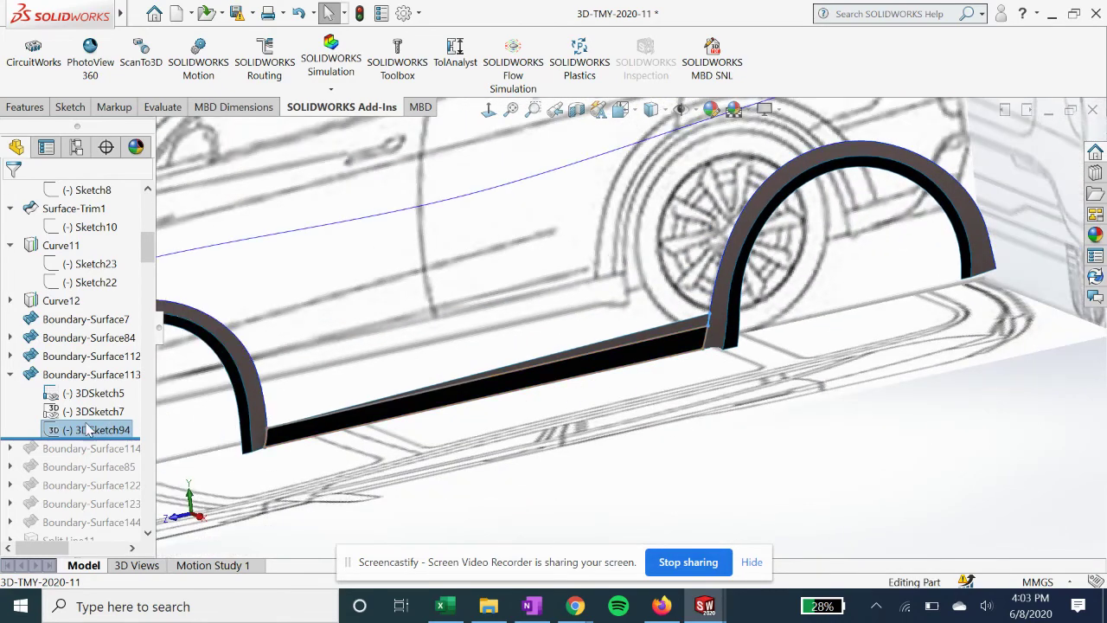
Step: Open the definition of Boundary-Surface113, examine Direction 1 curves 3DSketch5 and 3DSketch7 and Direction 2 curve 3DSketch94, and accept it
left_click(82, 374)
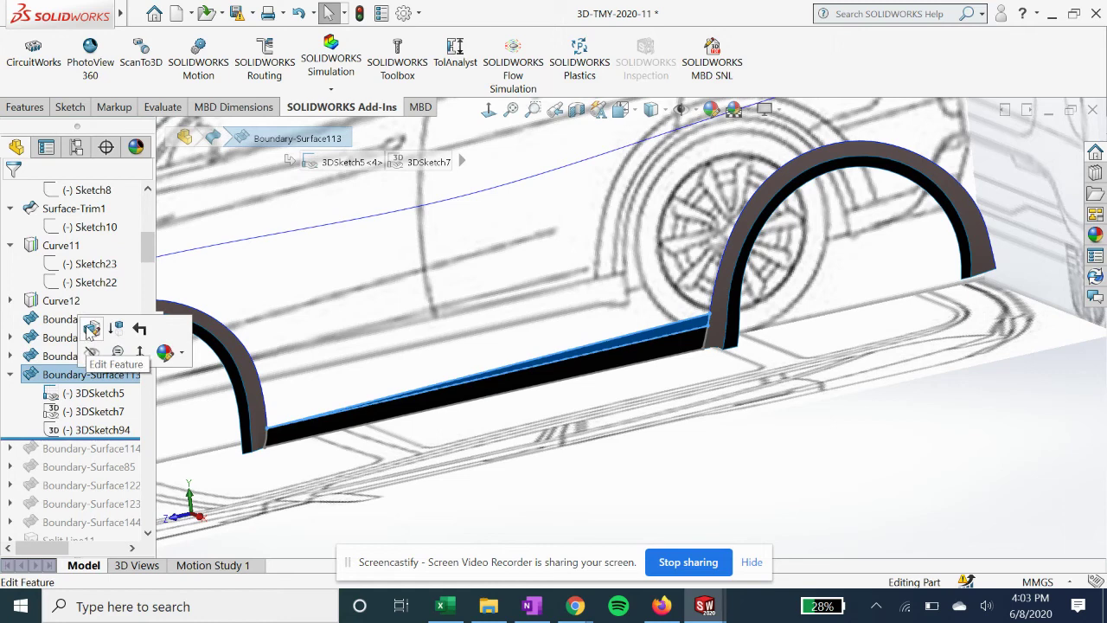
left_click(514, 389)
left_click(514, 418)
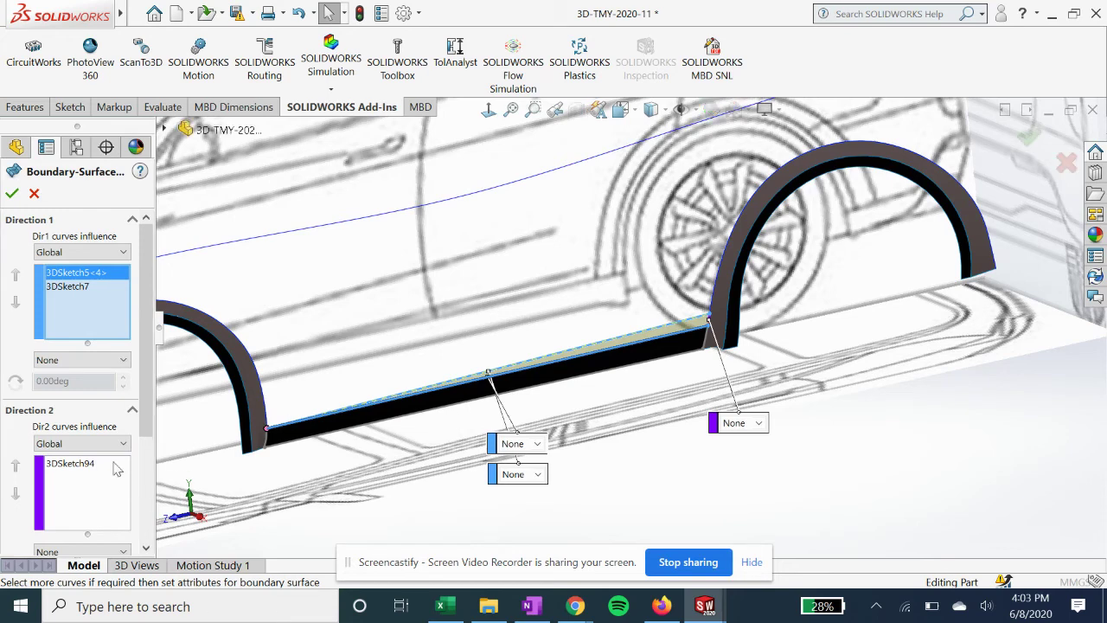
left_click(86, 467)
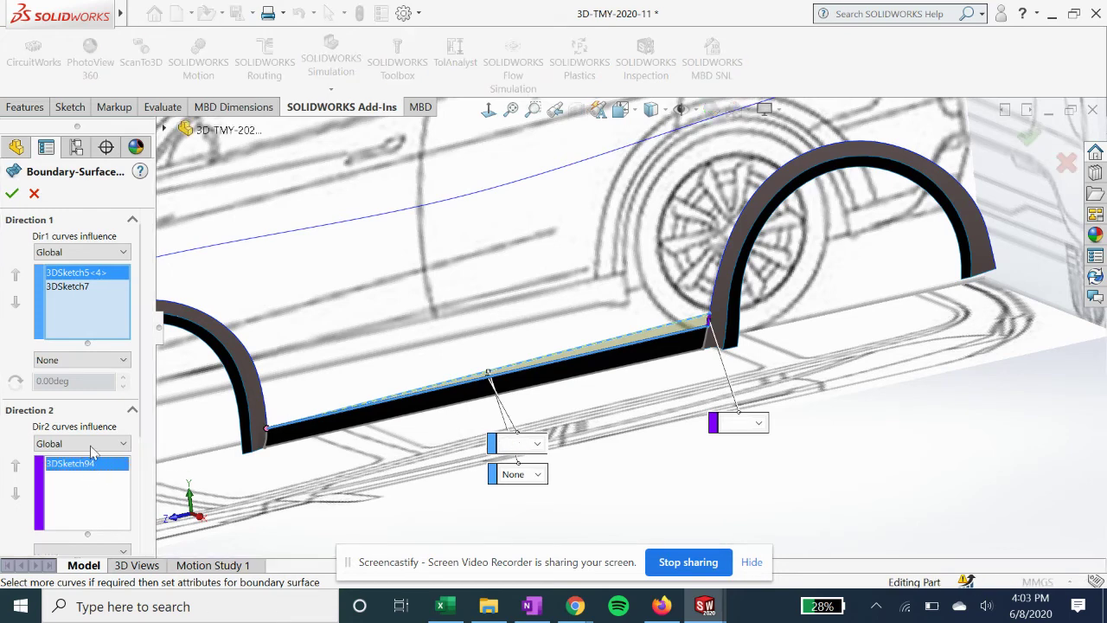
left_click(11, 194)
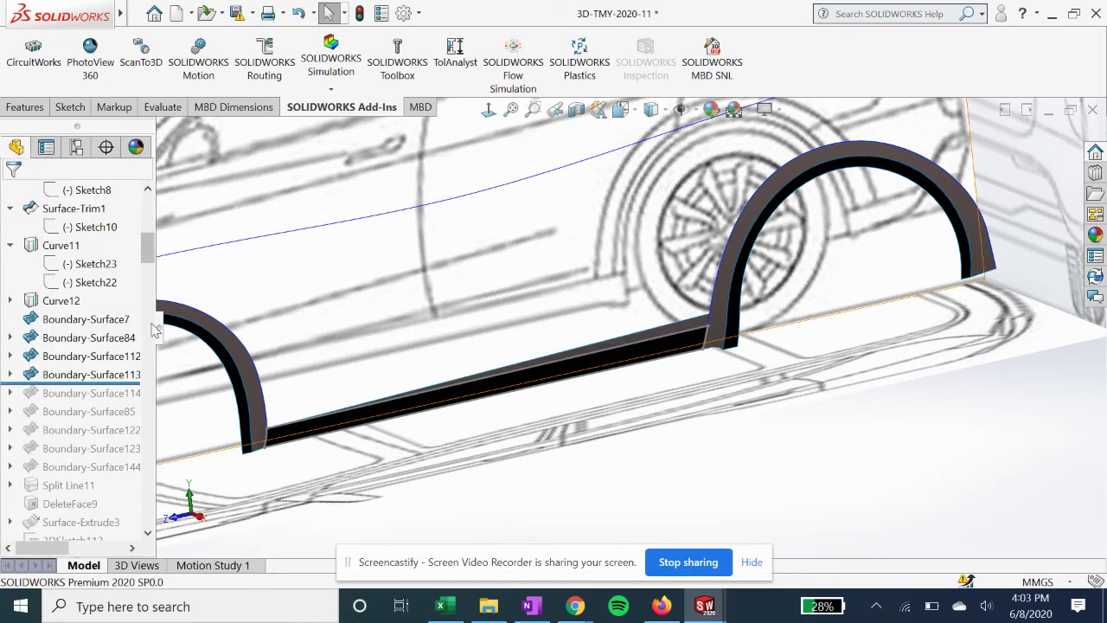
Step: Roll the feature history forward past Boundary-Surface114, expand it, and highlight its 3DSketch8 along the upper edge
left_click_drag(117, 384, 110, 399)
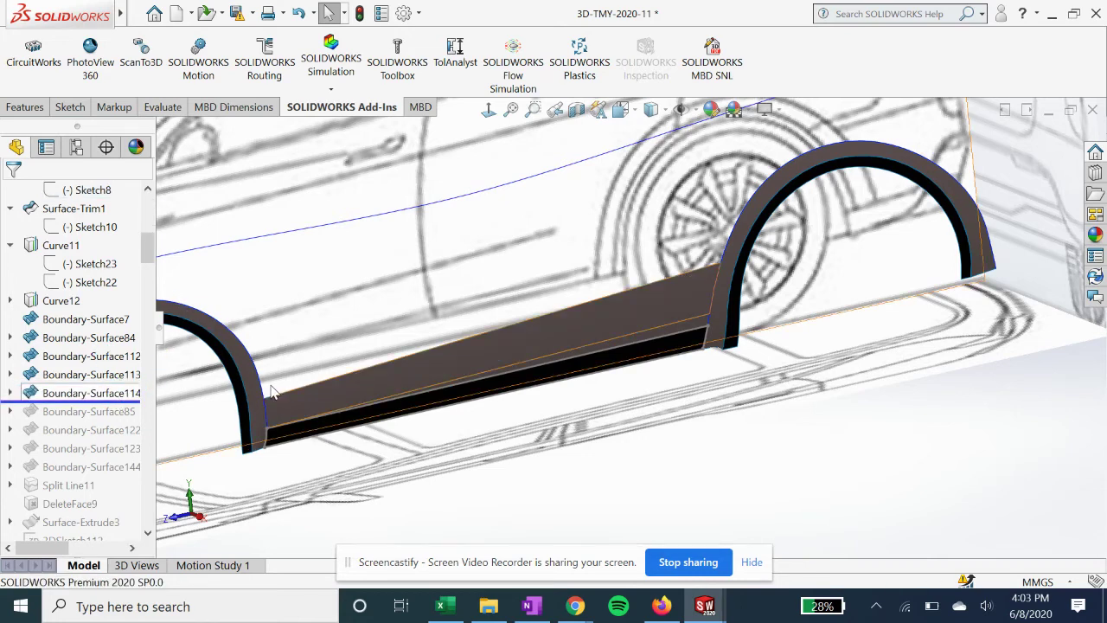
left_click(11, 393)
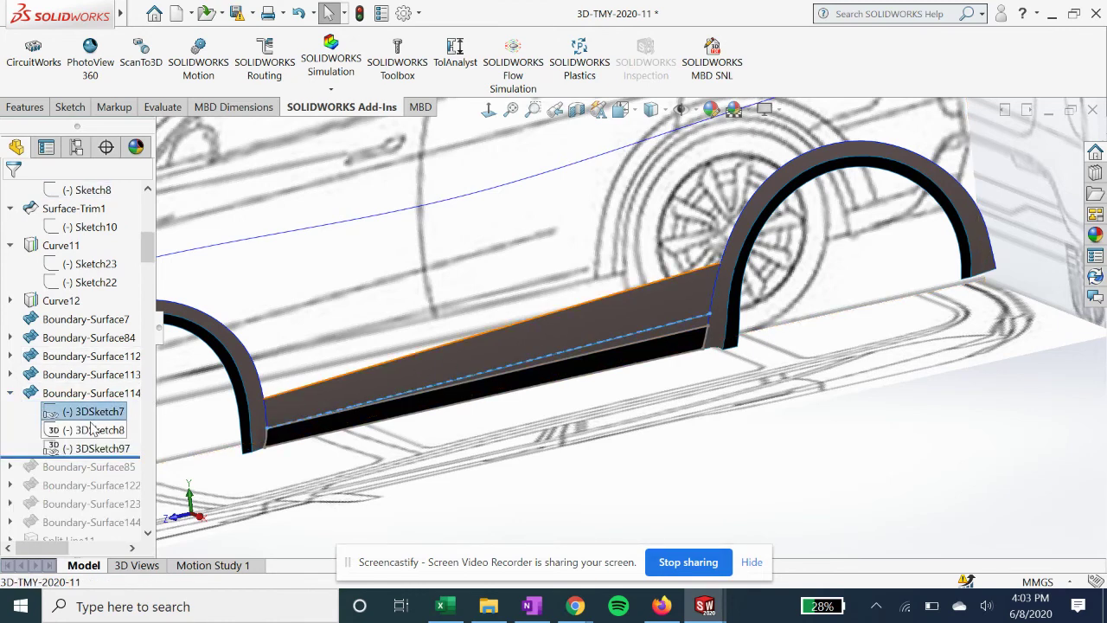
left_click(515, 345)
Step: Compare the 3DSketch8 upper edge with the side-view car picture, and highlight the 3DSketch97 end curves at both wheel arches
middle_click_drag(544, 328, 269, 324)
scroll(467, 343, "up", 6)
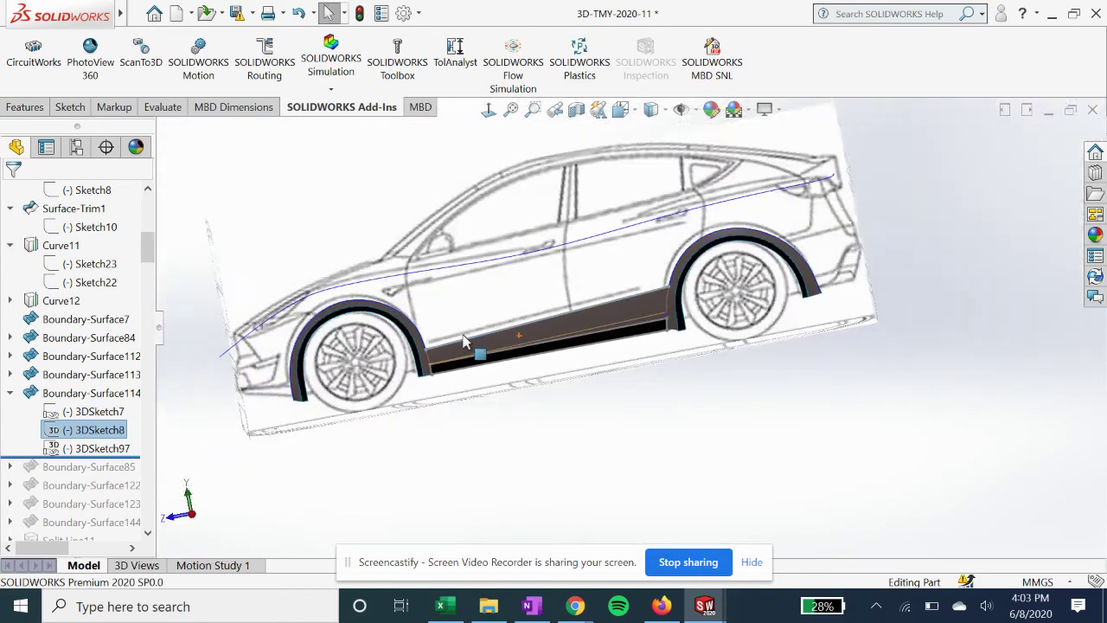
mouse_move(466, 343)
middle_mouse_down()
mouse_move(511, 390)
mouse_move(442, 327)
mouse_move(467, 344)
middle_mouse_up()
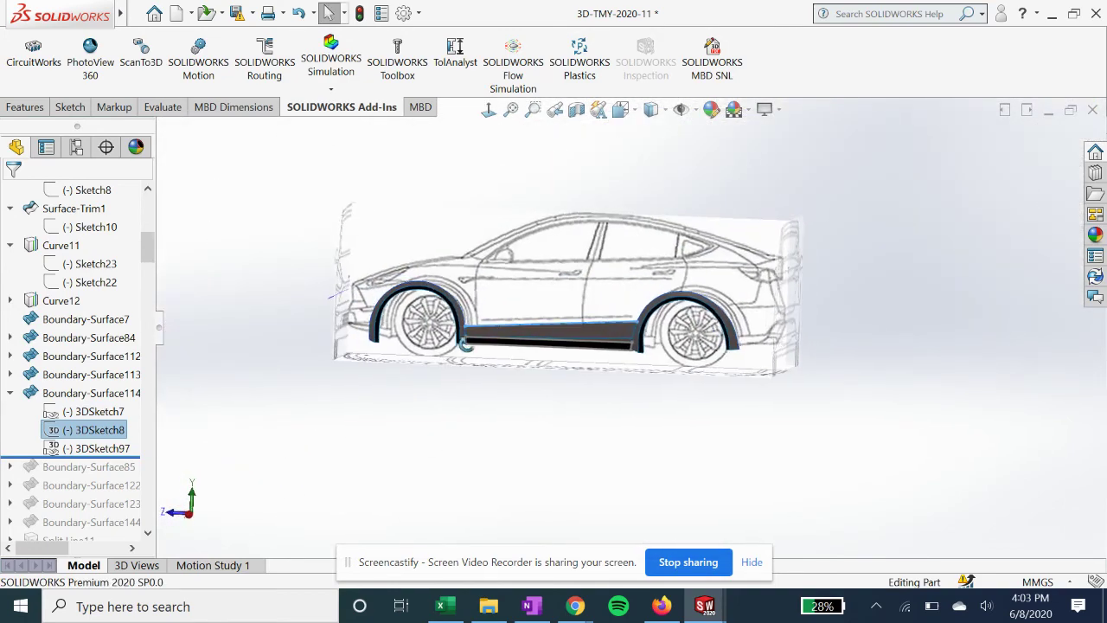
left_click(489, 111)
middle_click_drag(658, 317, 546, 307)
scroll(631, 344, "up", 3)
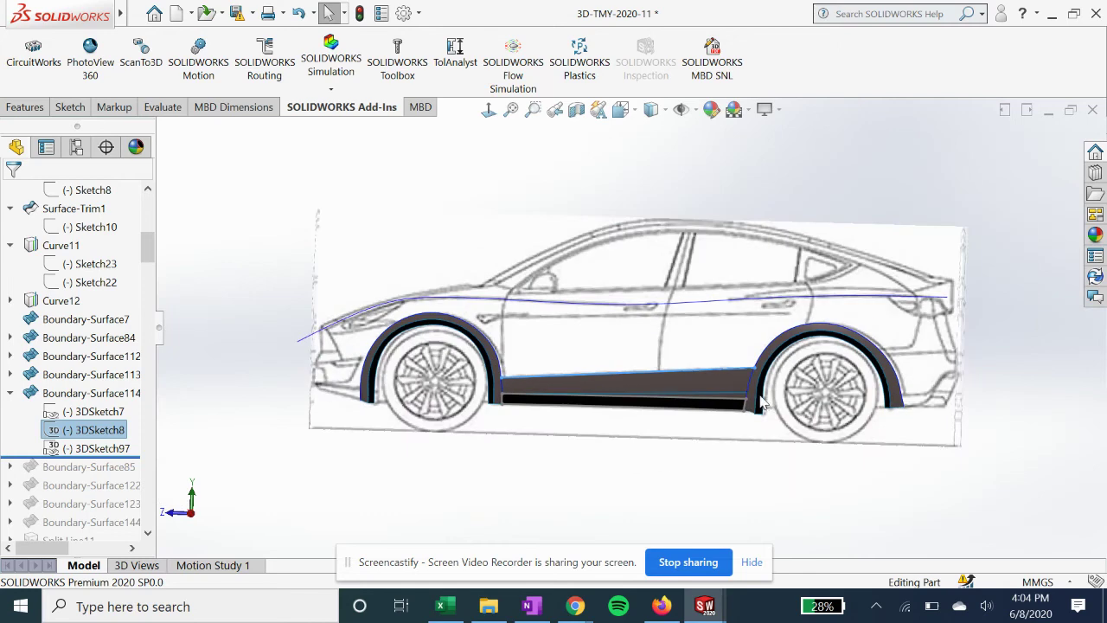
scroll(716, 379, "down", 3)
middle_click_drag(652, 341, 649, 353)
middle_click_drag(649, 402, 650, 385)
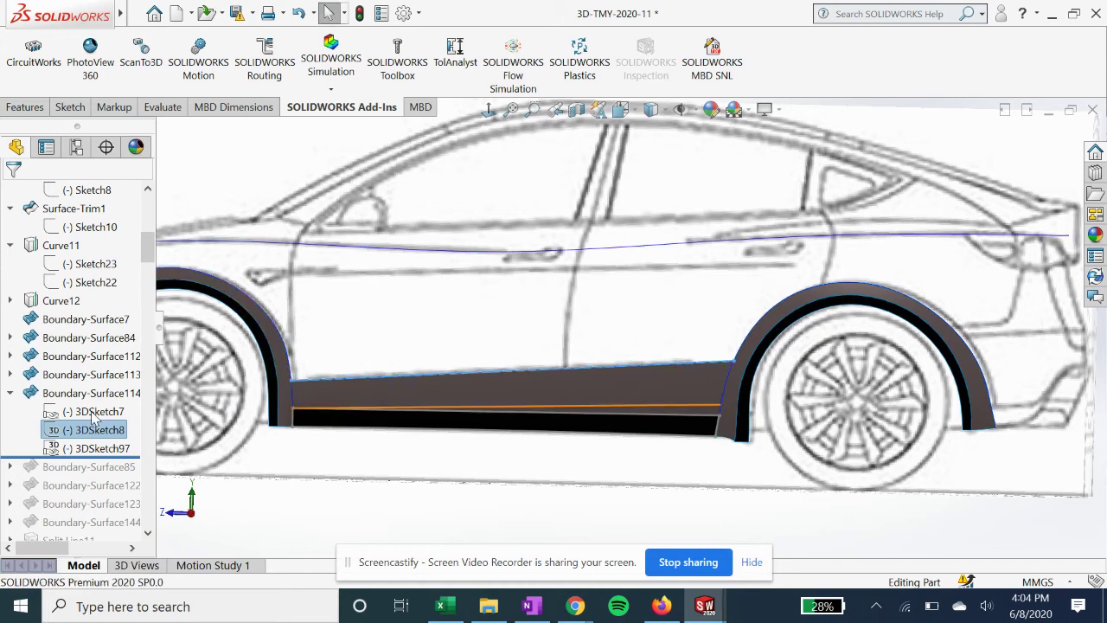
left_click(93, 446)
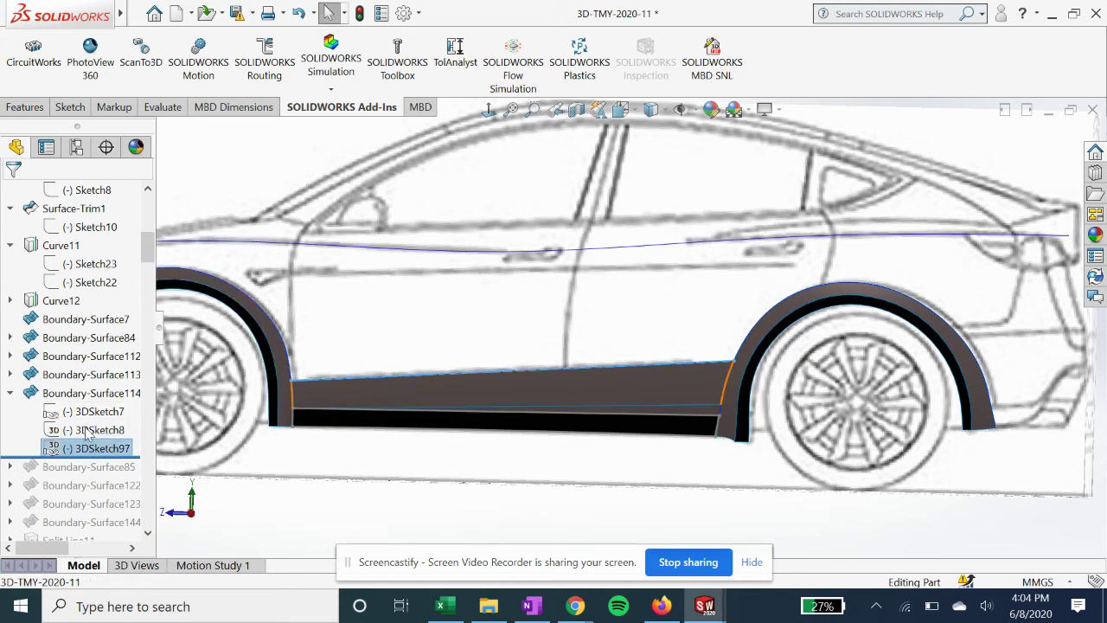
left_click(85, 428)
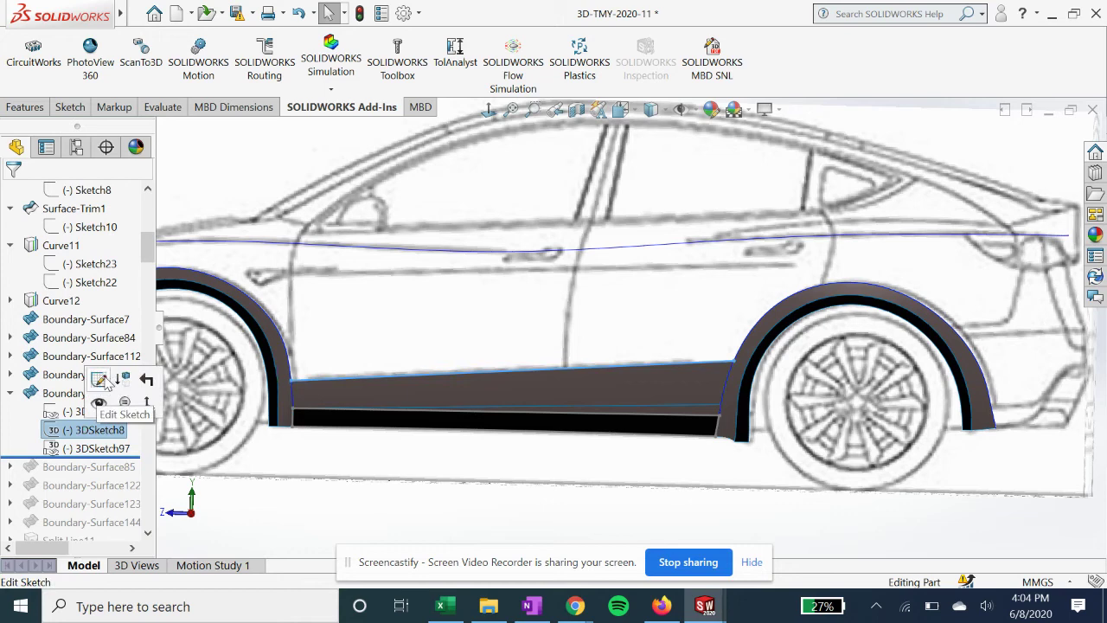
Step: Open the definition of Boundary-Surface114 and examine its Direction 1 curves 3DSketch7 and 3DSketch8 and the Direction 2 end curves at the arches
left_click(30, 394)
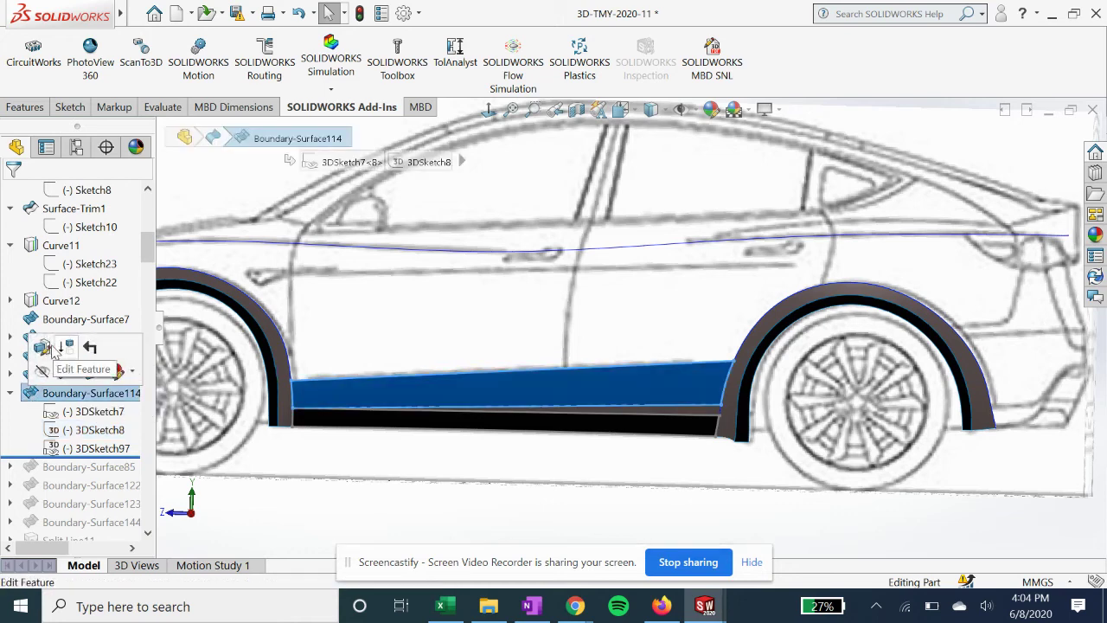
left_click(530, 405)
double_click(497, 428)
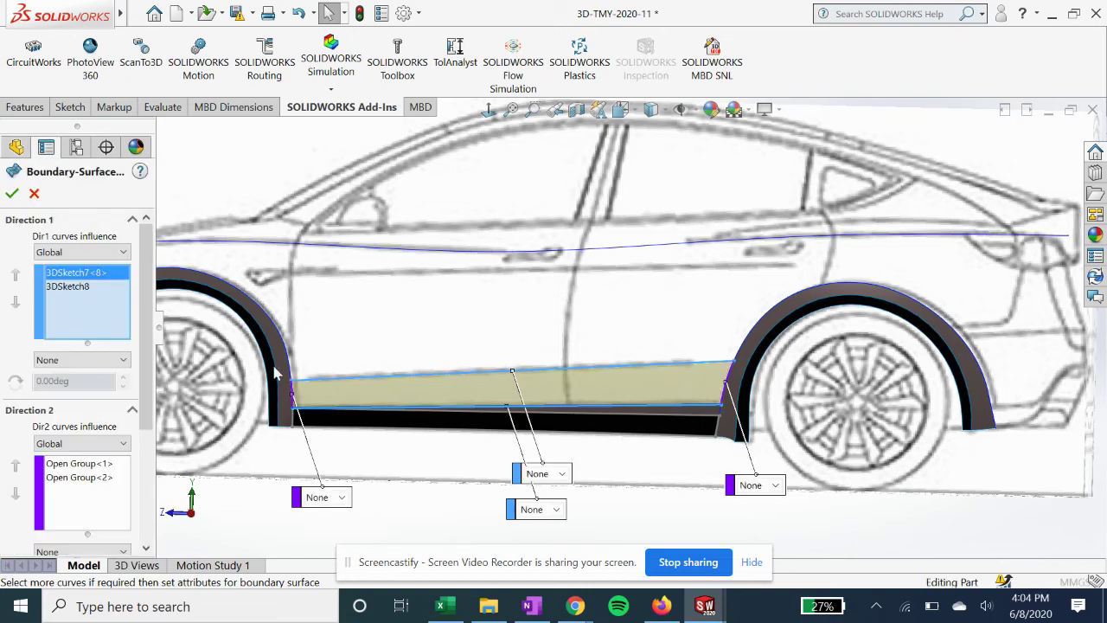
middle_click_drag(387, 414, 417, 263)
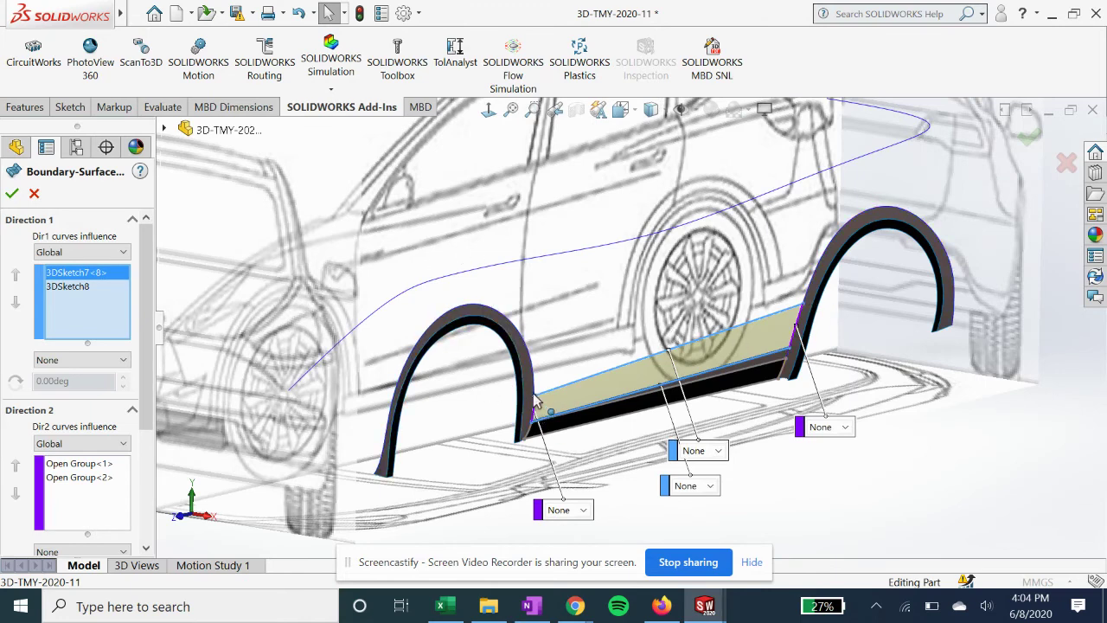
mouse_move(570, 414)
middle_mouse_down()
mouse_move(586, 405)
mouse_move(553, 403)
middle_mouse_up()
scroll(717, 330, "down", 4)
scroll(638, 380, "up", 2)
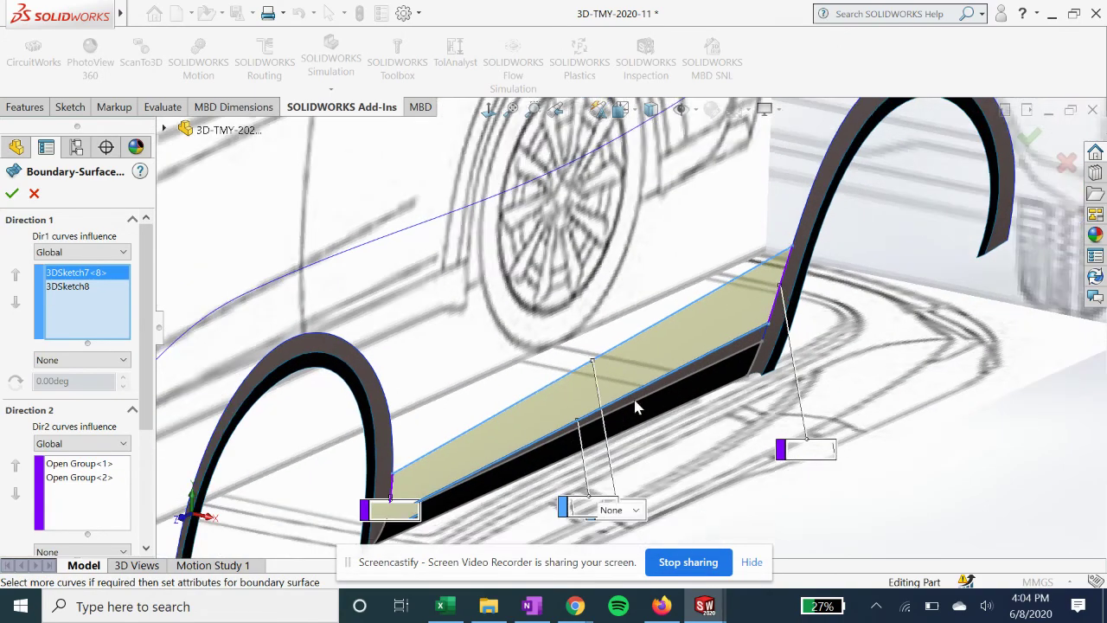